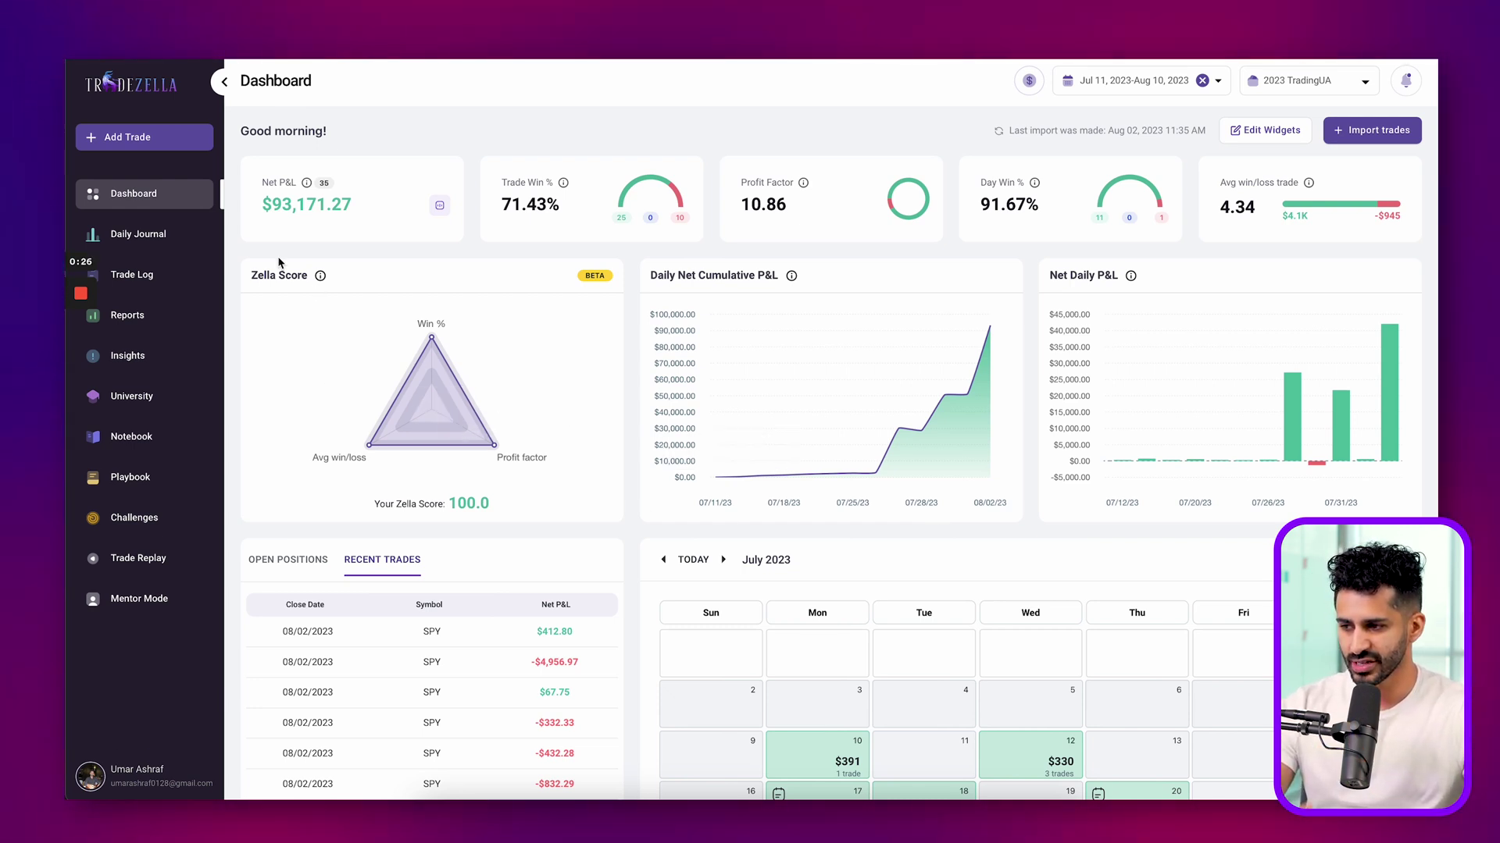
- Check the dashboard date range and account list, keeping 2023 TradingUA selected
click(1149, 86)
click(884, 127)
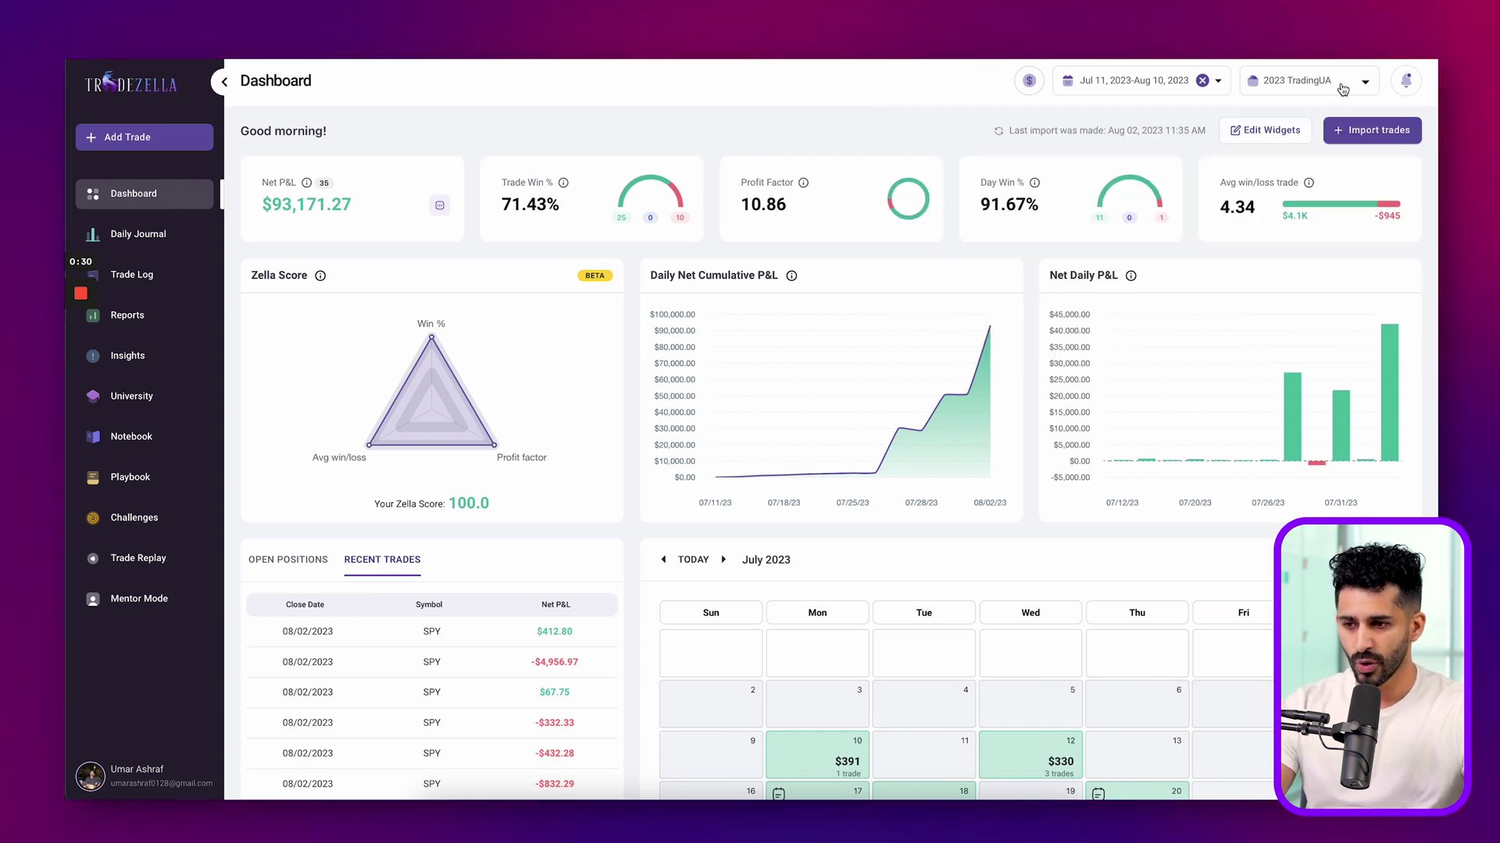
click(1342, 87)
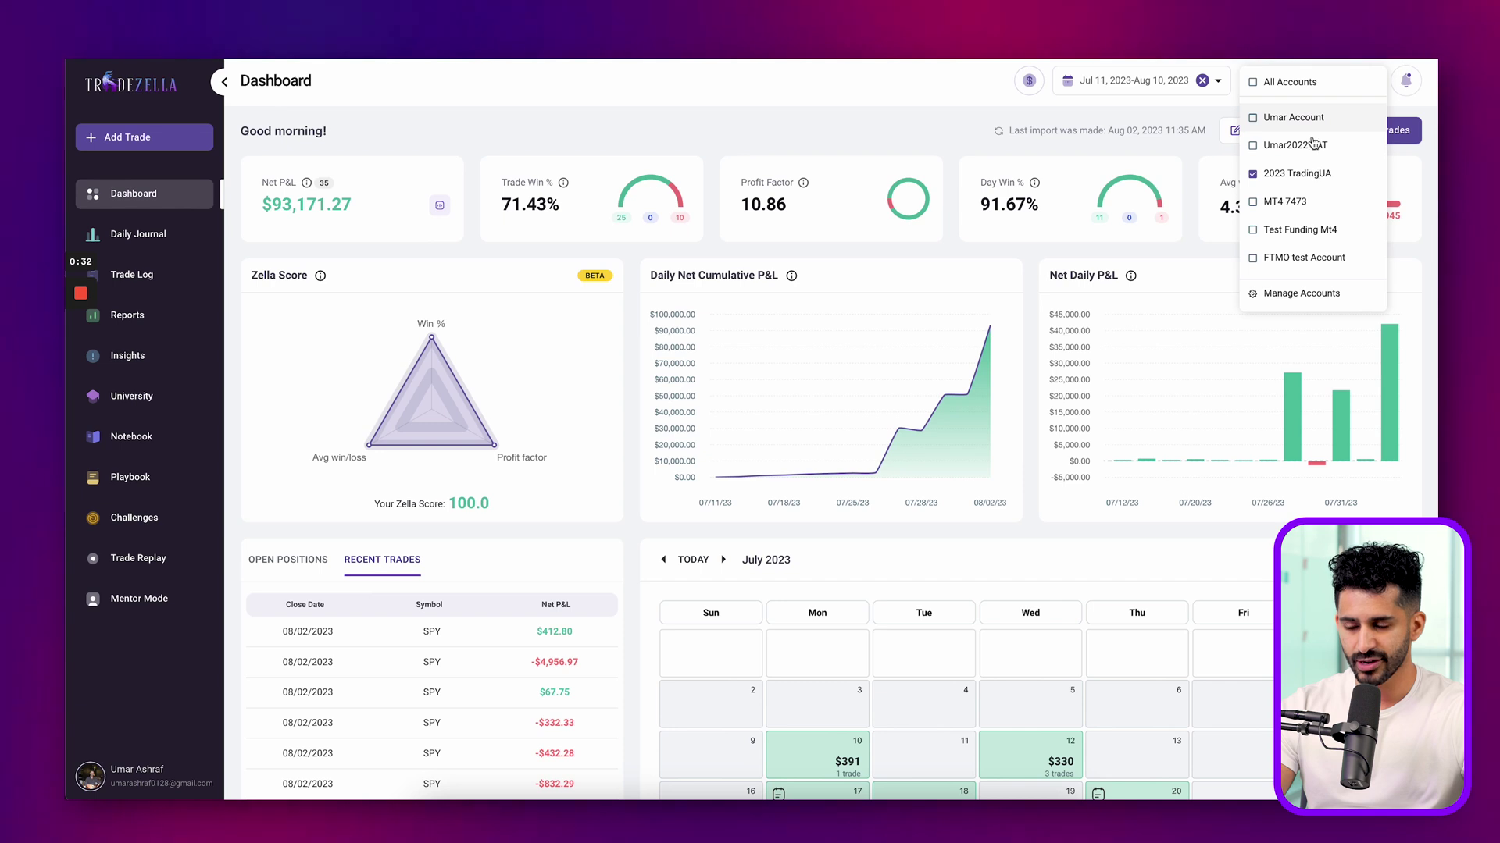
click(700, 130)
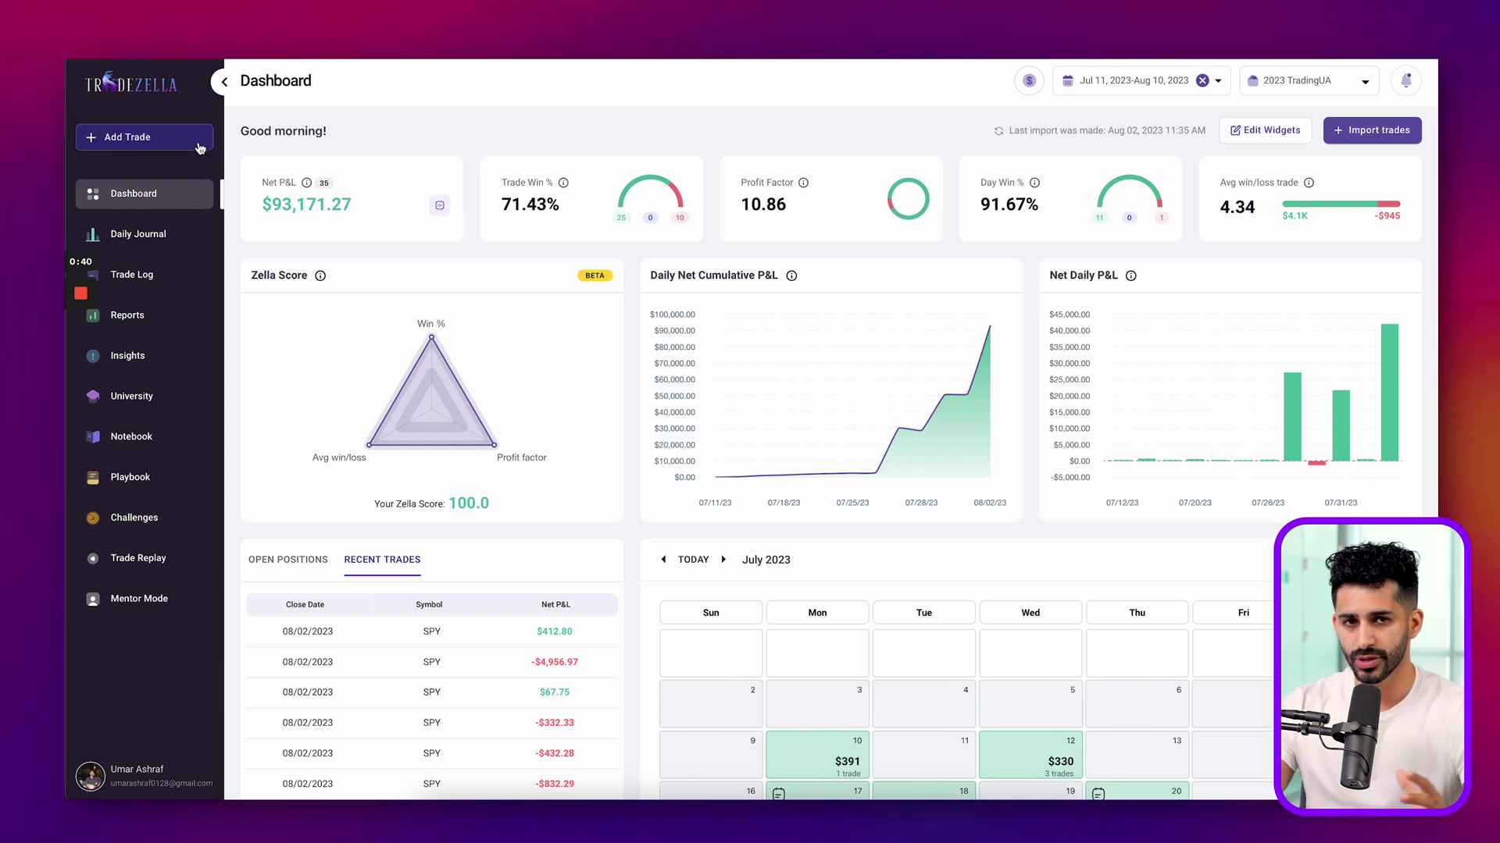
- Start adding trades and browse the CSV-import broker list, leaving Thinkorswim chosen
click(200, 147)
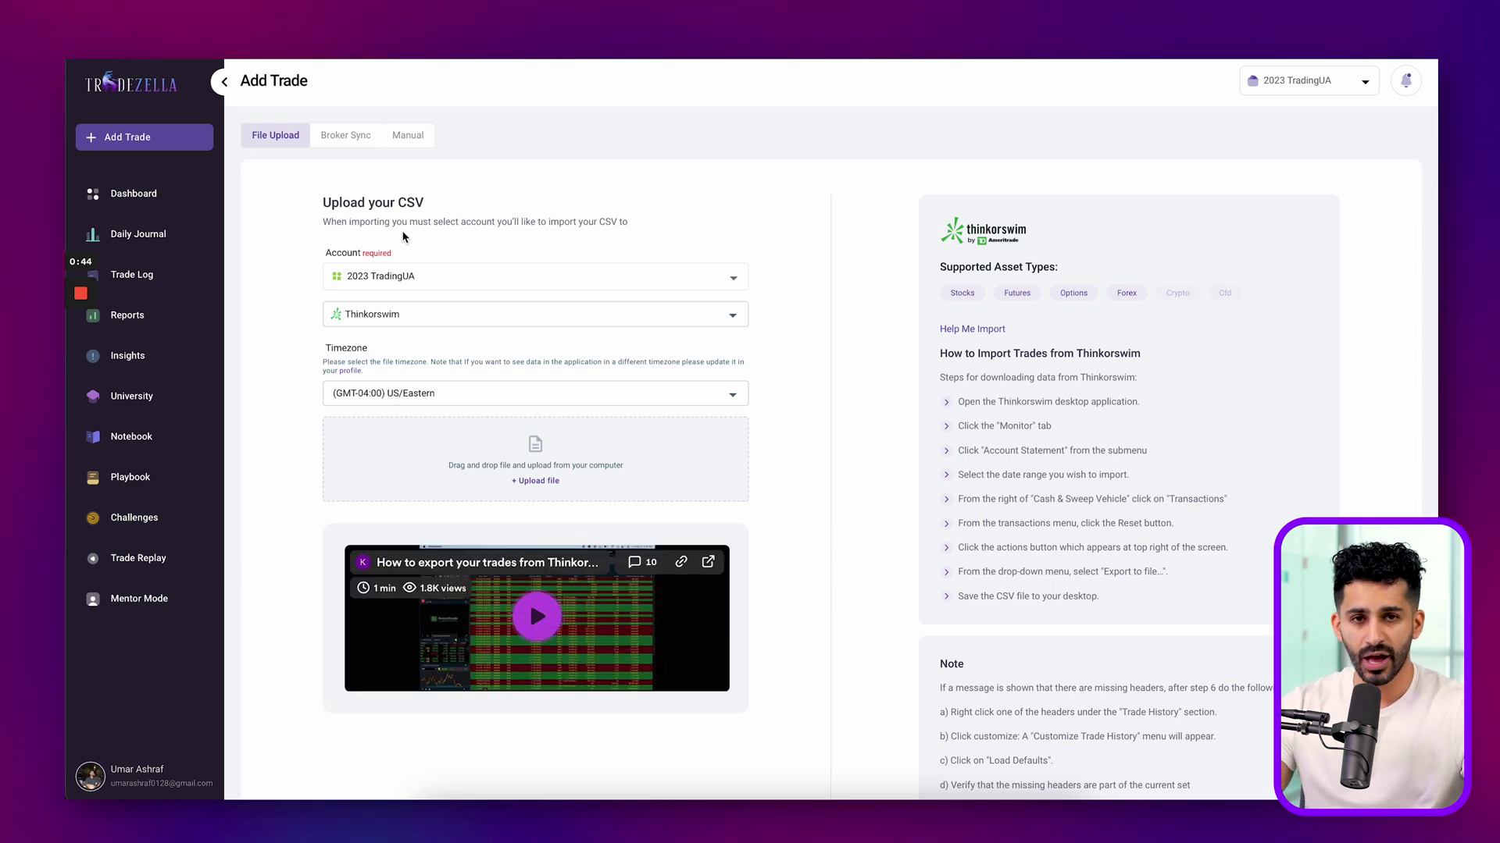
mouse_move(536, 314)
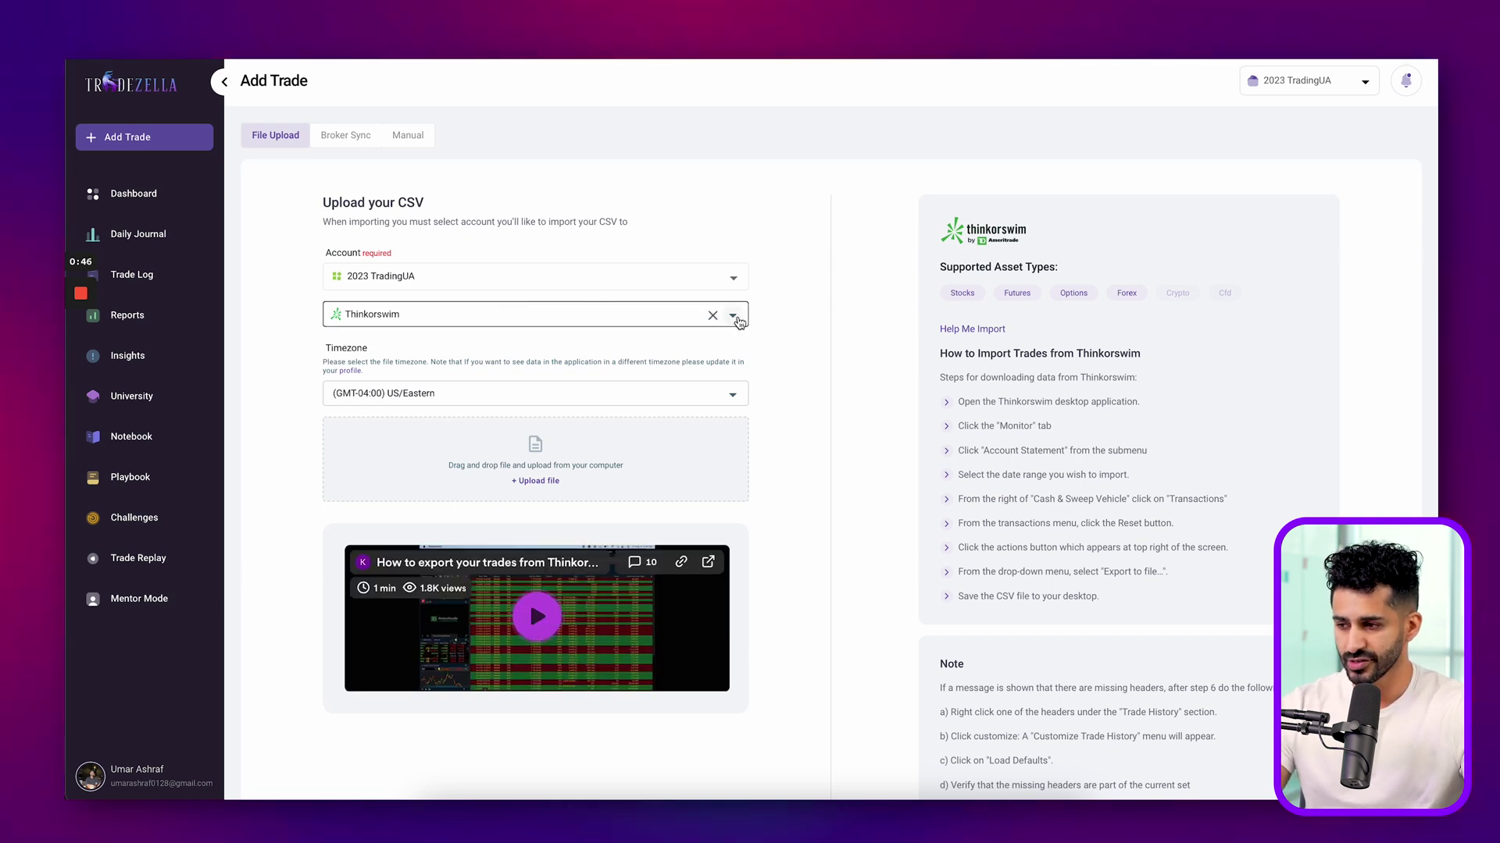
click(737, 322)
scroll(506, 429, down, 3)
scroll(505, 428, up, 3)
scroll(505, 428, down, 5)
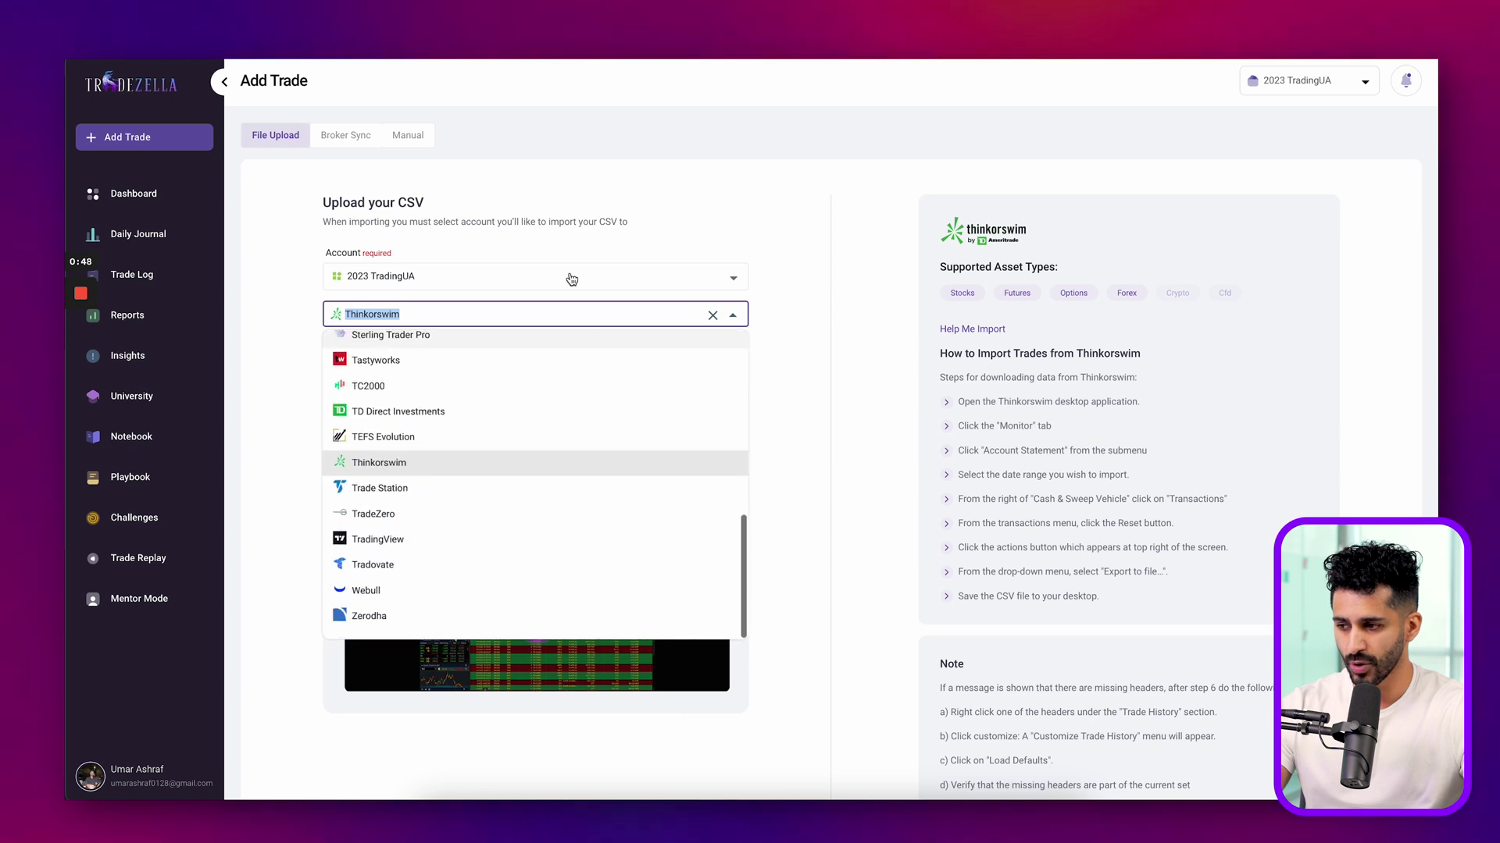
click(601, 207)
- Under Broker Sync, add a new broker with MetaTrader 4 (beta) selected
click(353, 141)
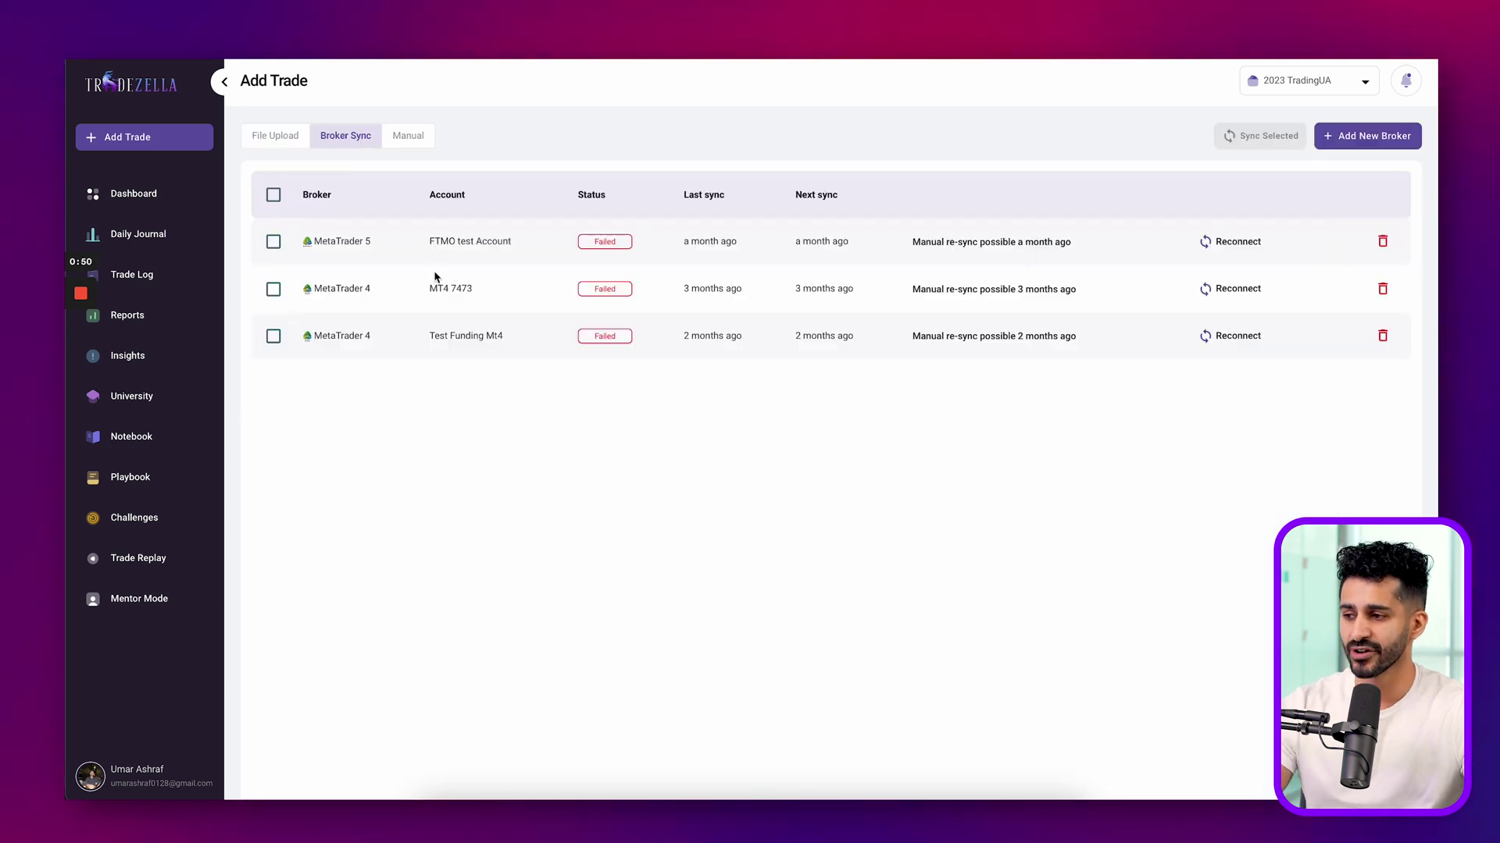
click(1365, 135)
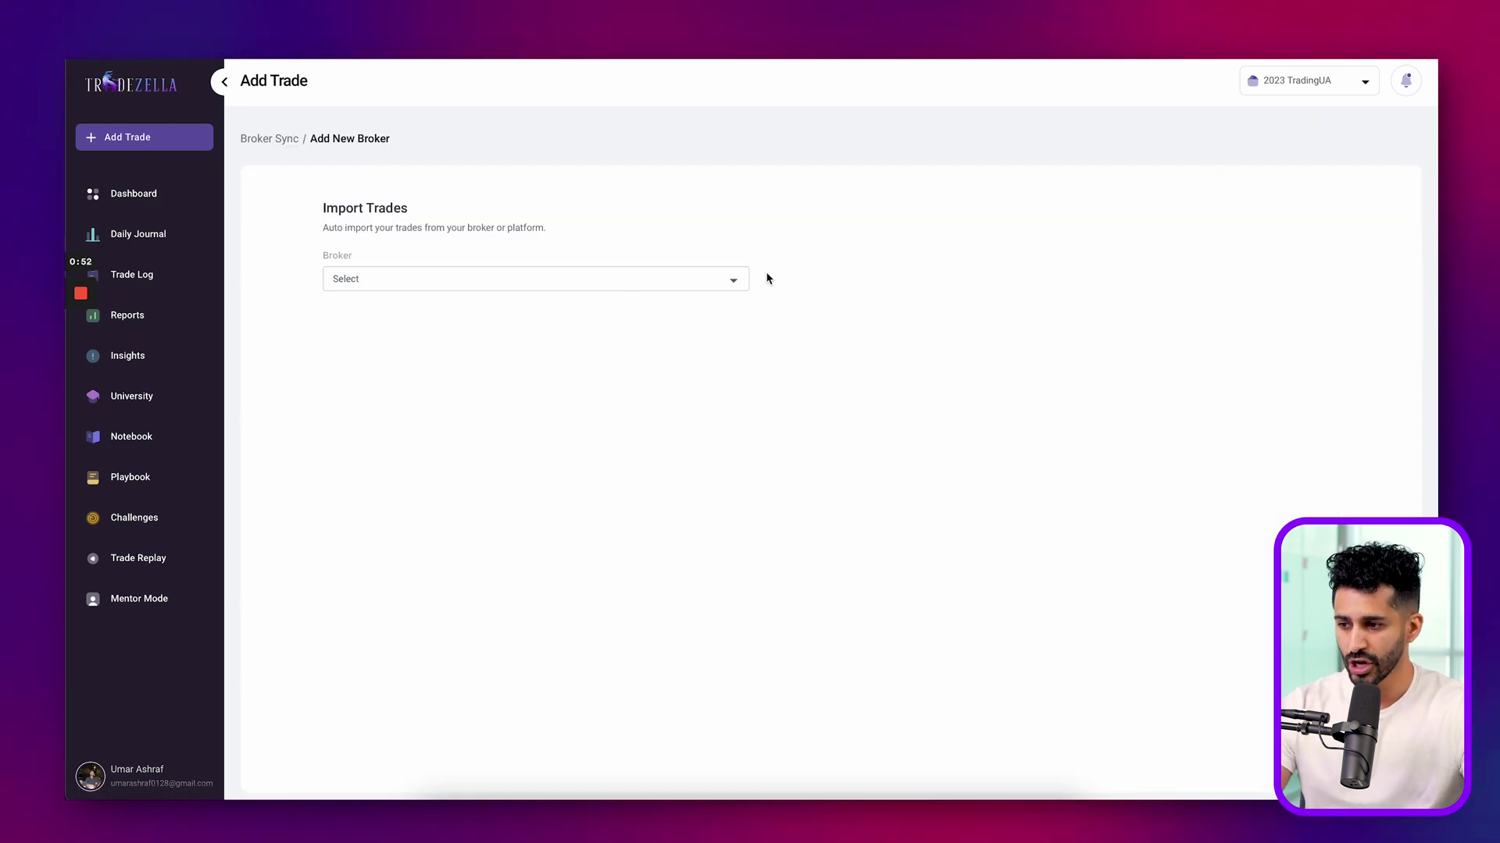
click(734, 281)
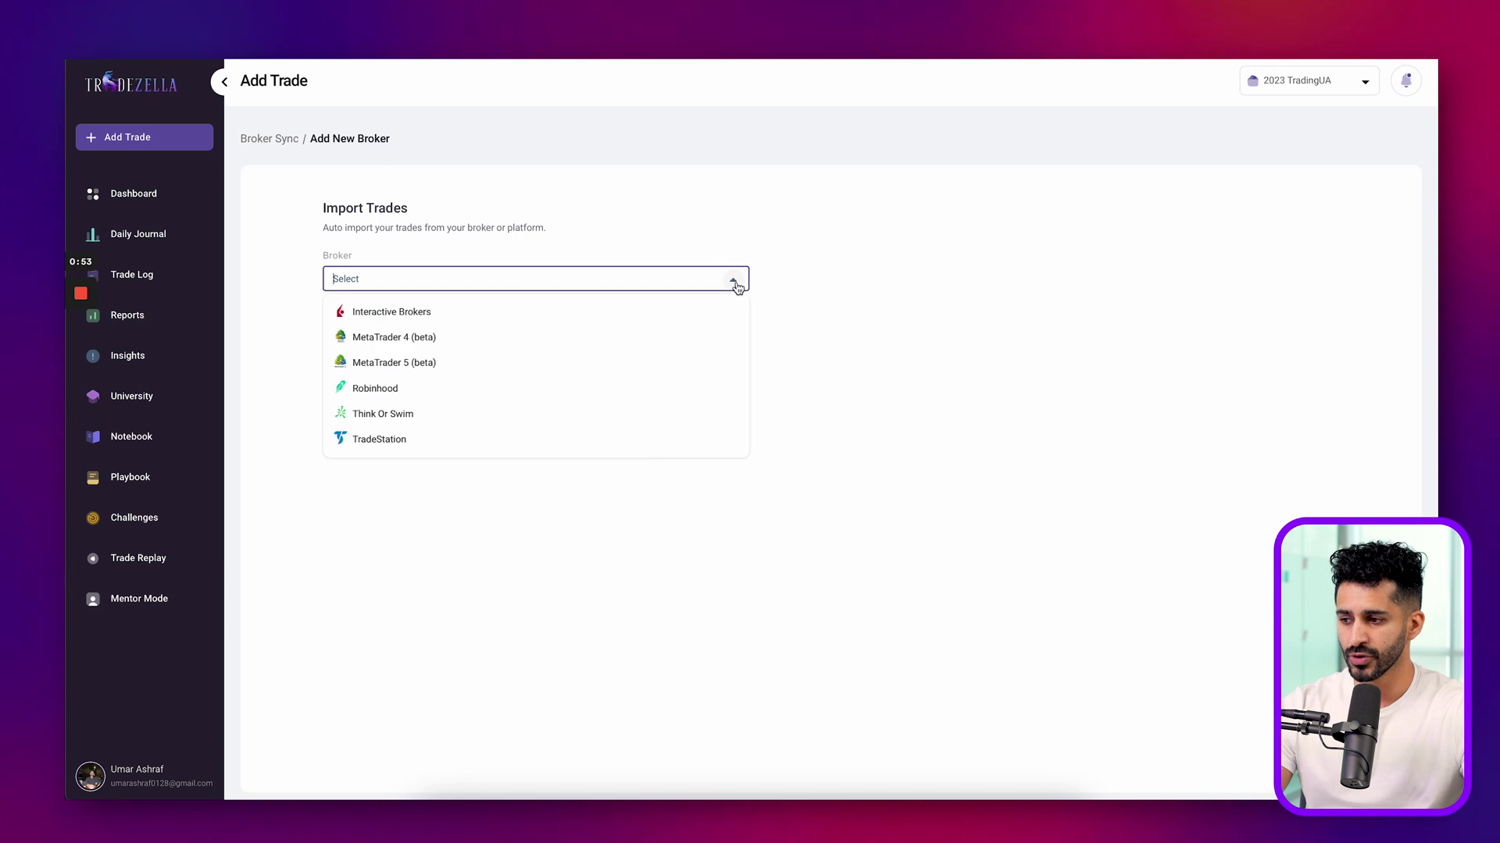
click(534, 345)
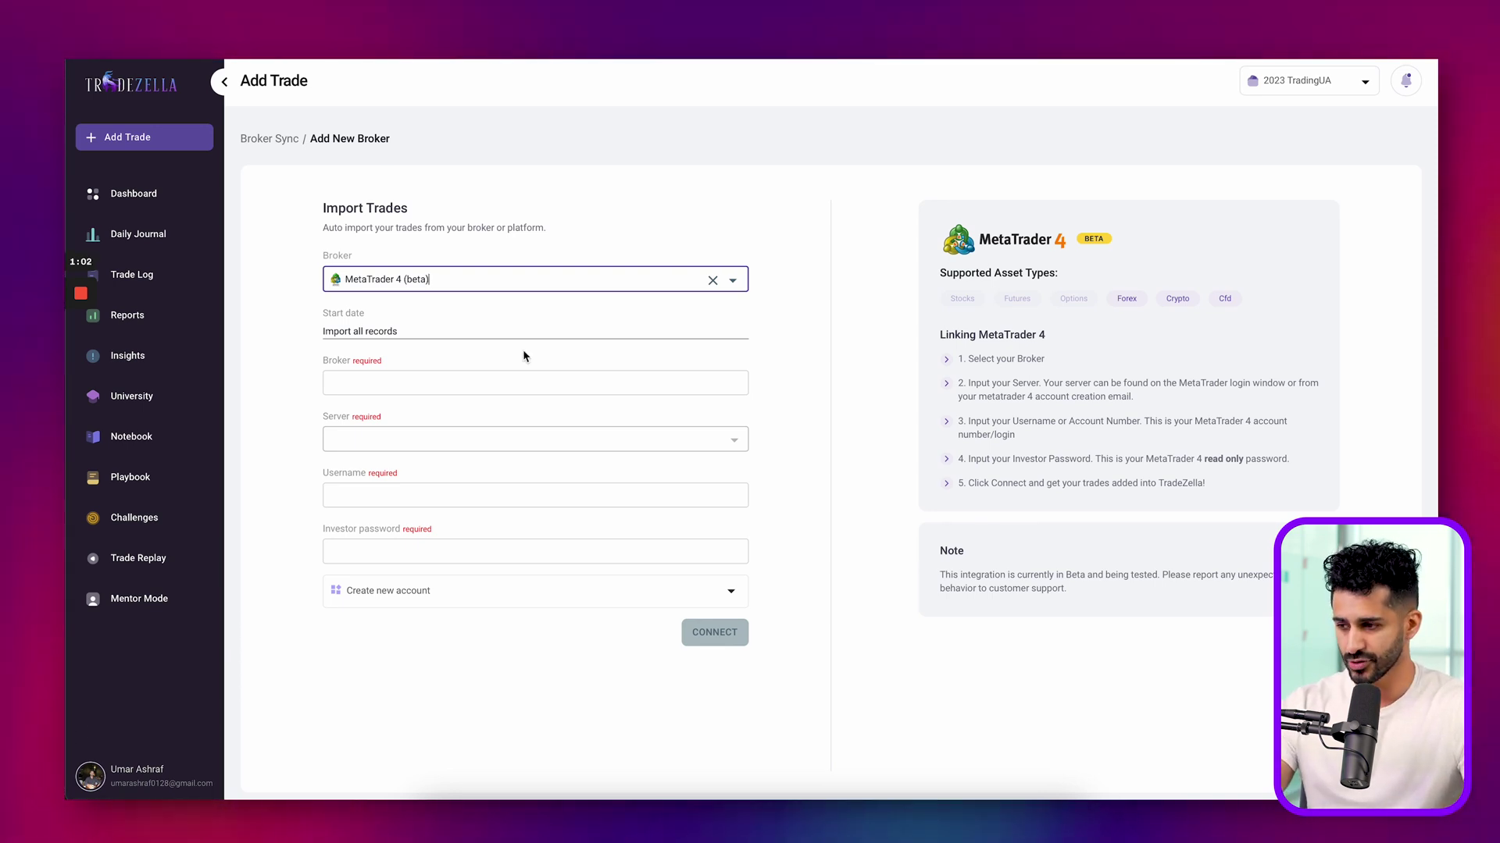
click(465, 383)
click(404, 470)
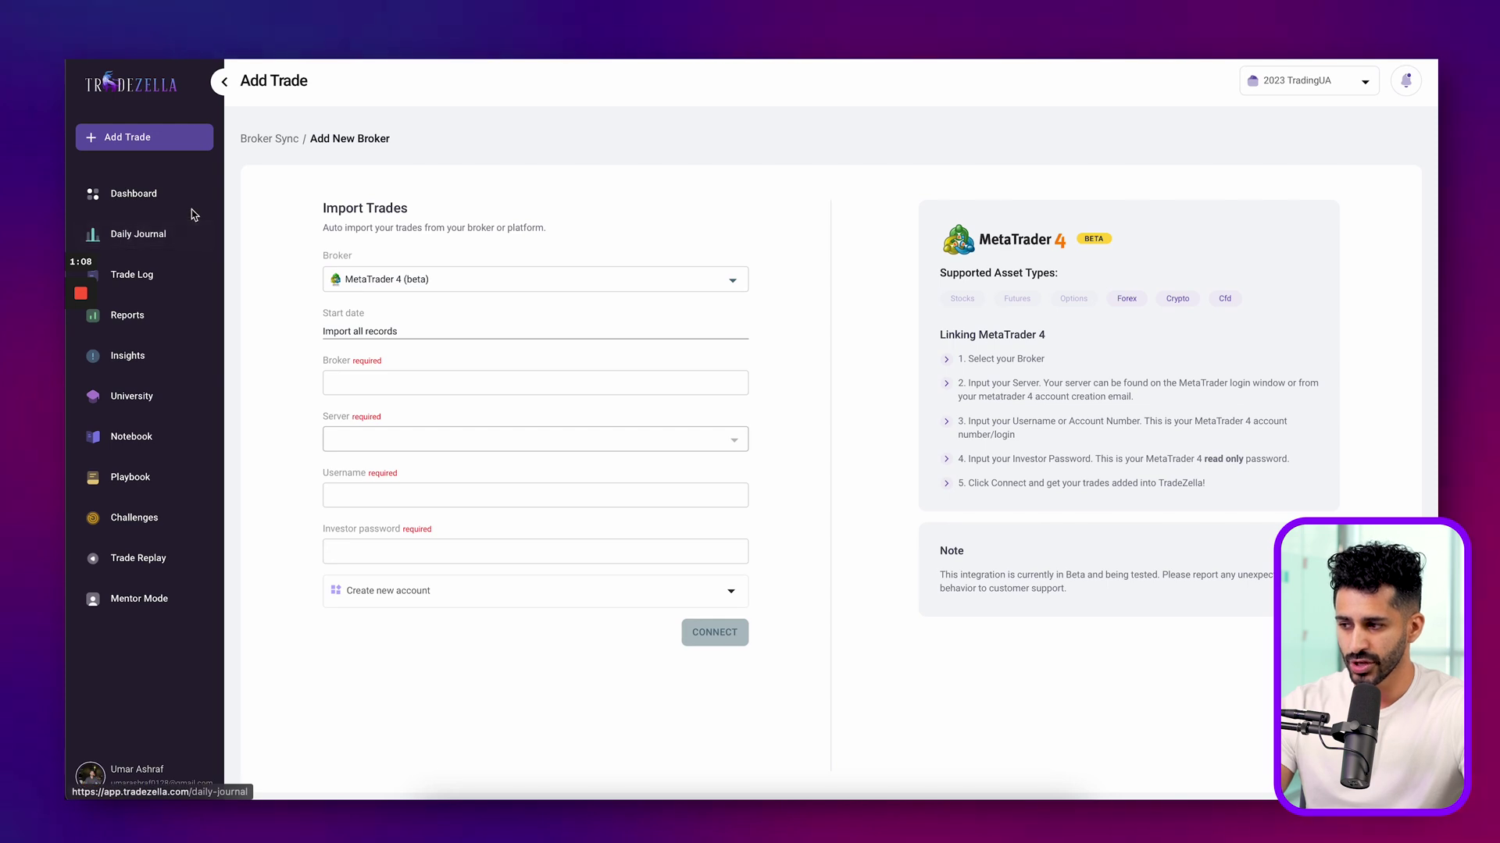
- Go back to the 2023 TradingUA dashboard and step its trade calendar back to July 2023
click(132, 193)
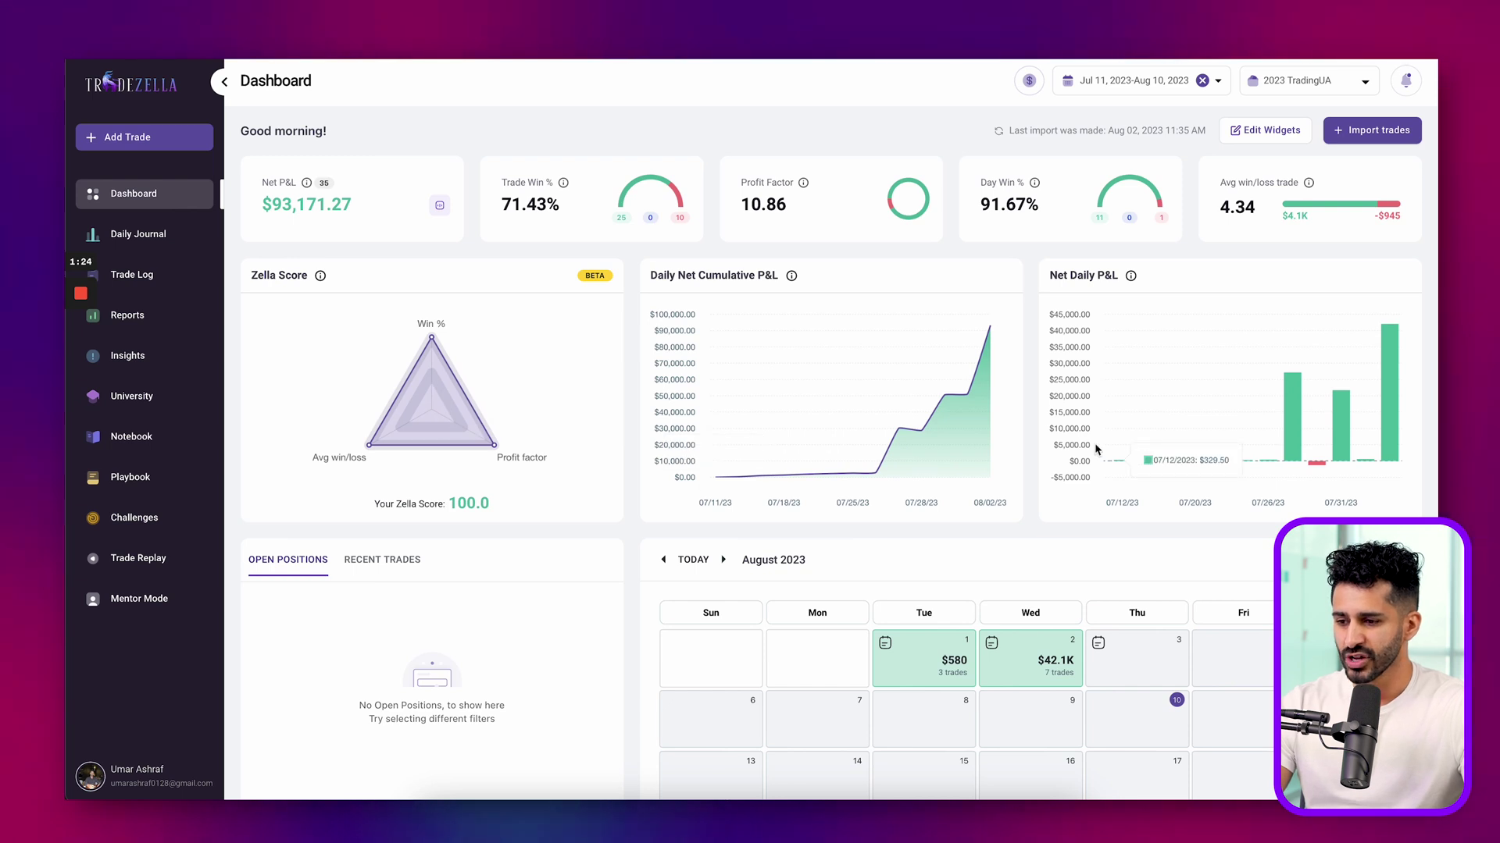
scroll(976, 461, down, 1)
scroll(1193, 465, up, 1)
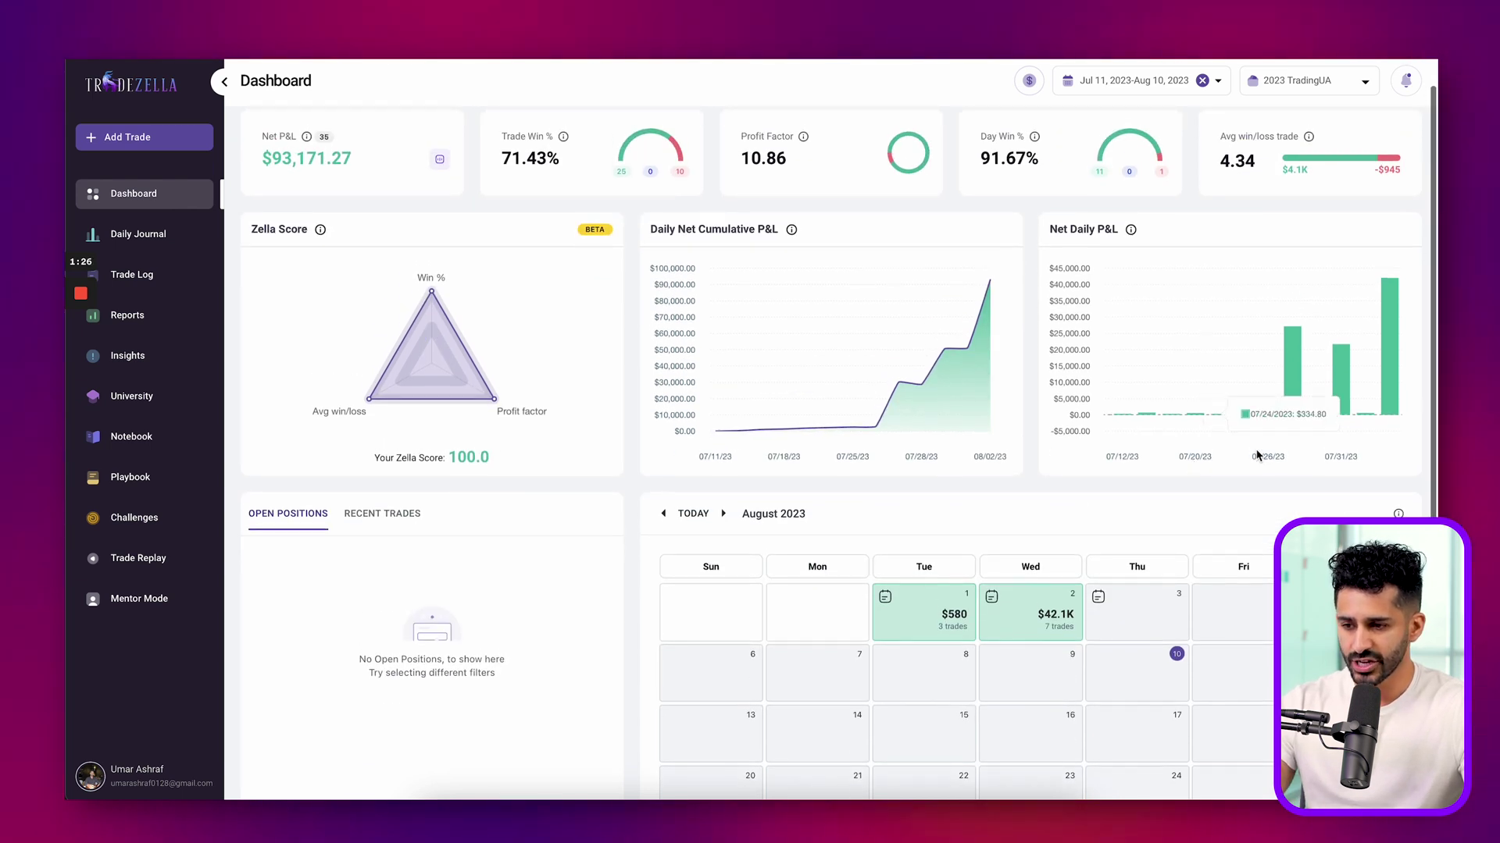
scroll(1203, 432, up, 1)
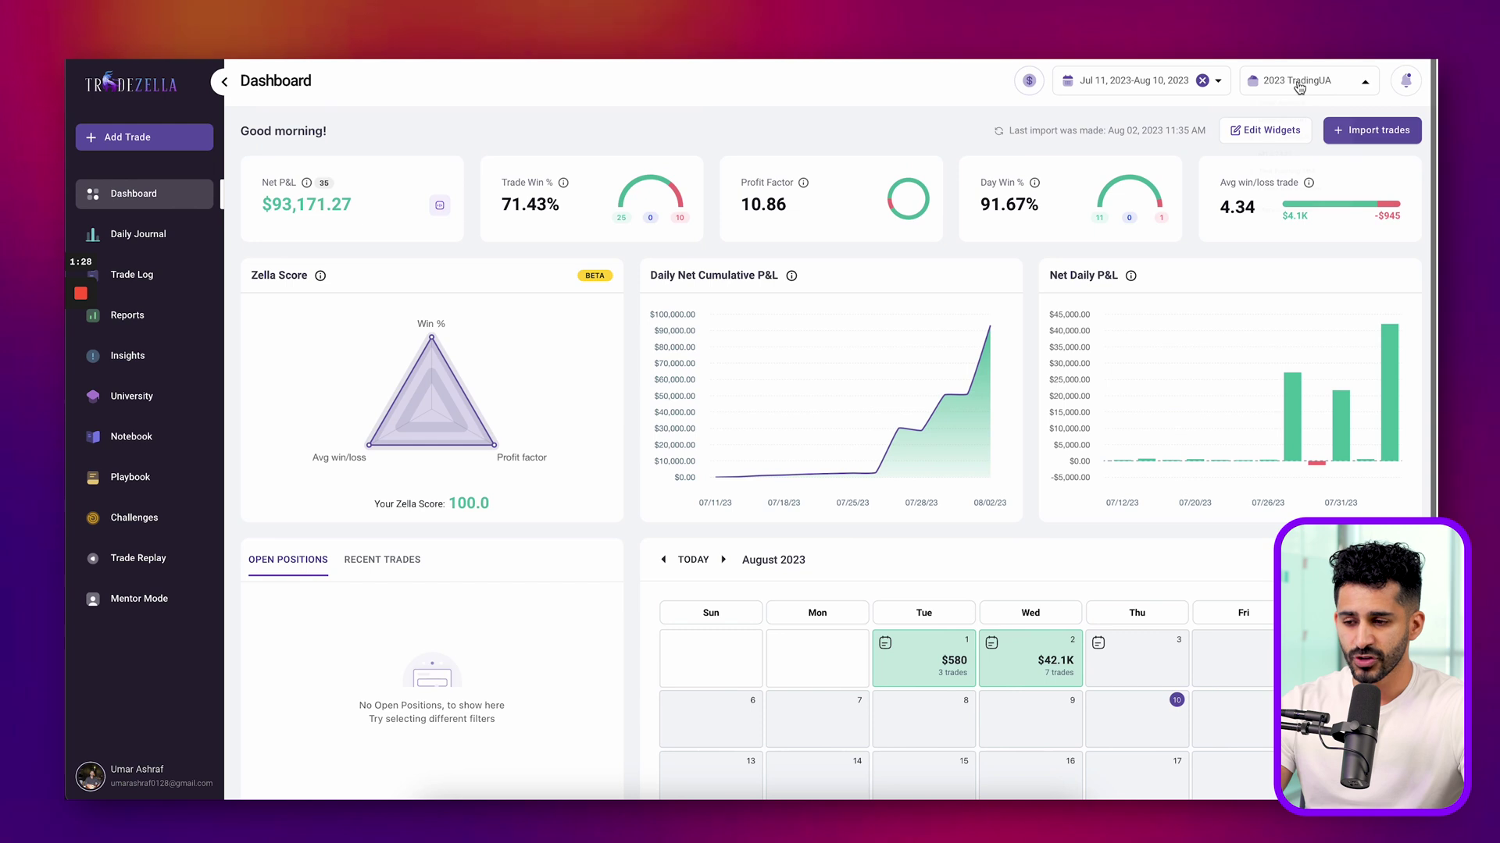
click(1318, 81)
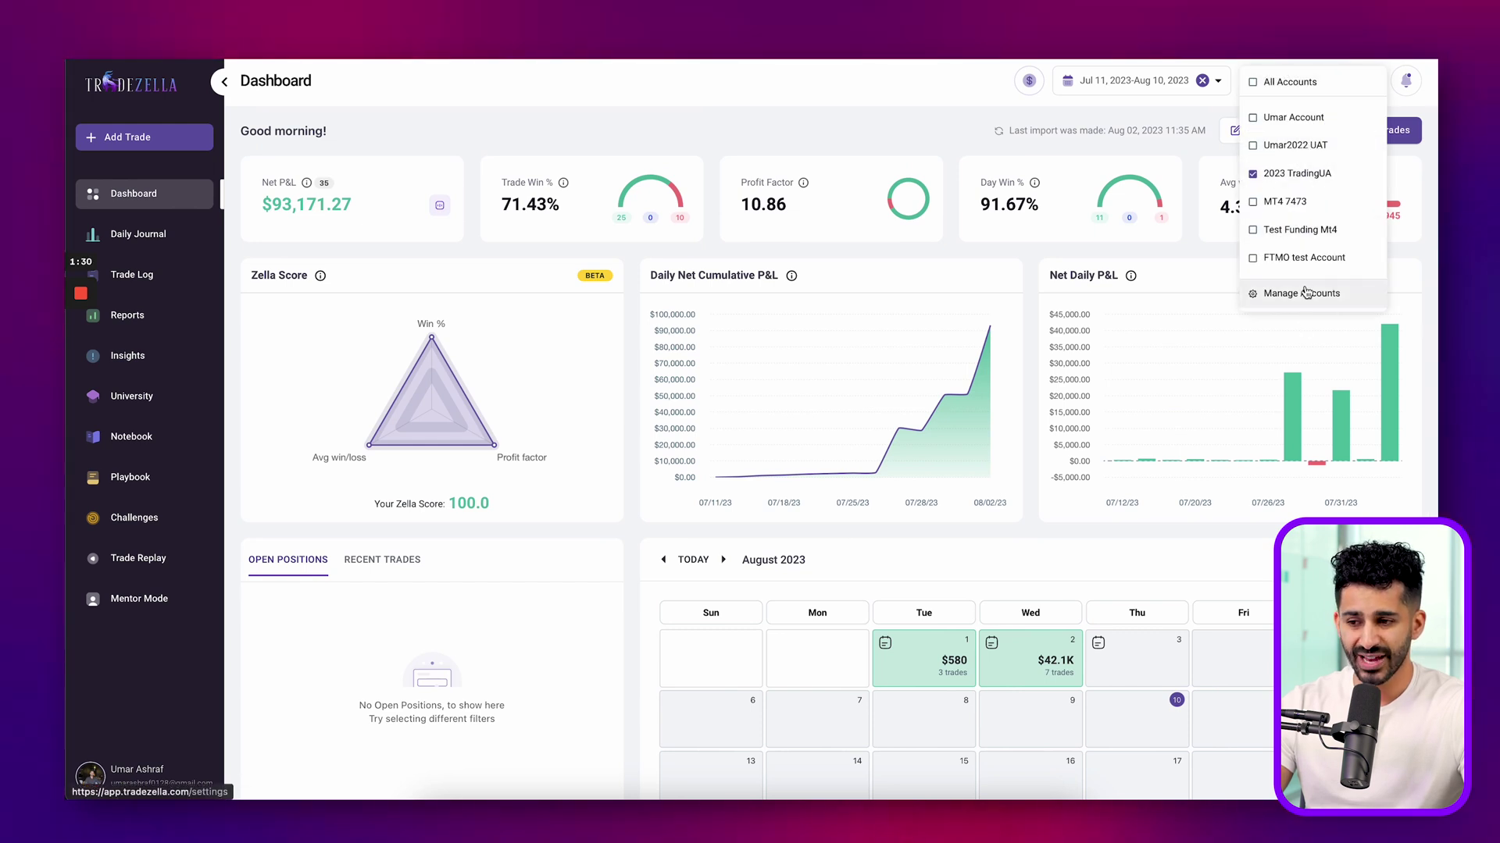
click(1016, 551)
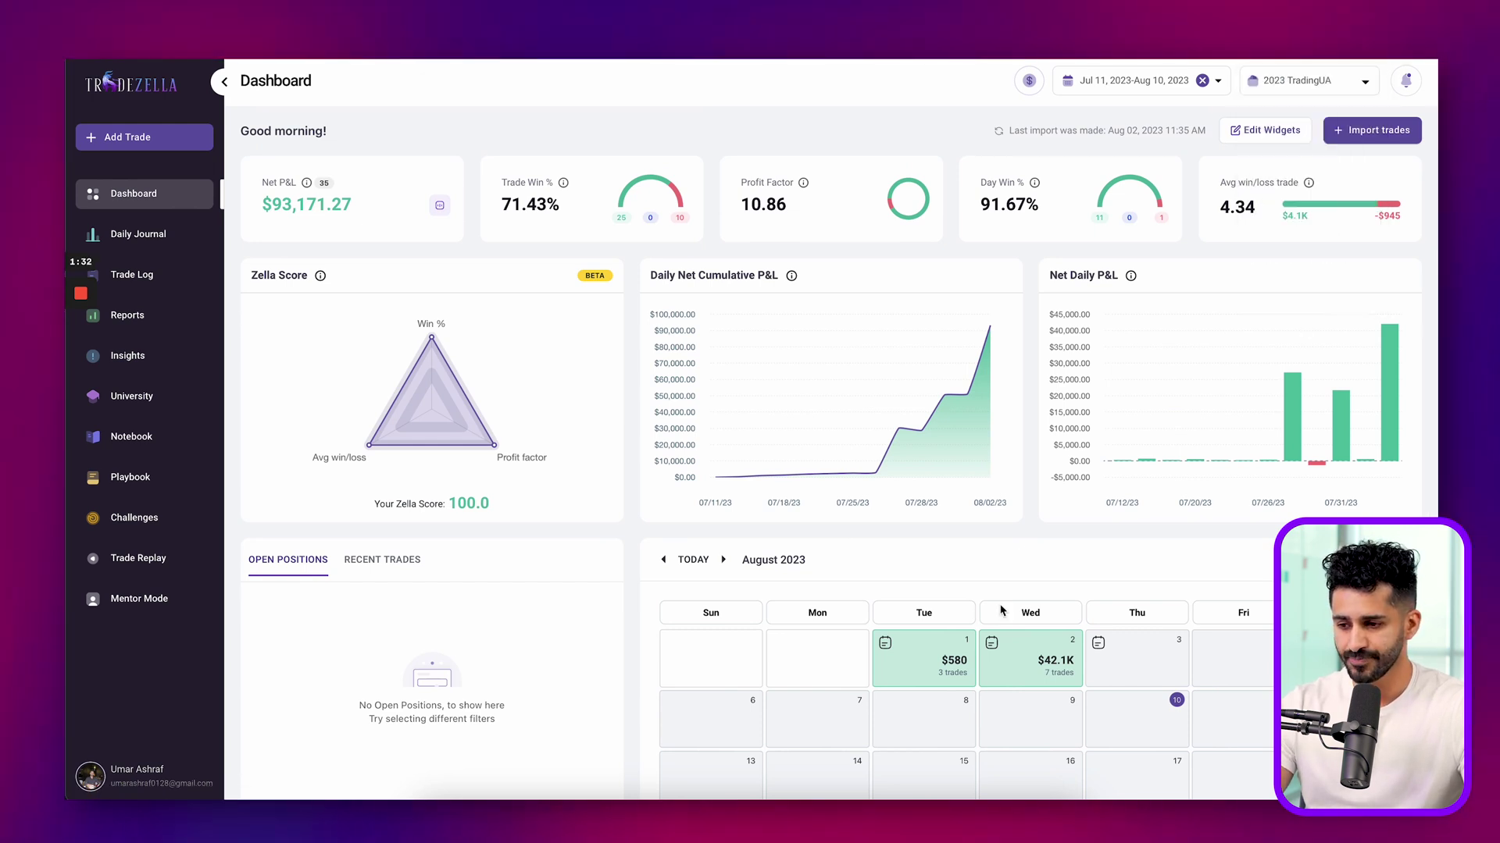
scroll(1015, 547, down, 2)
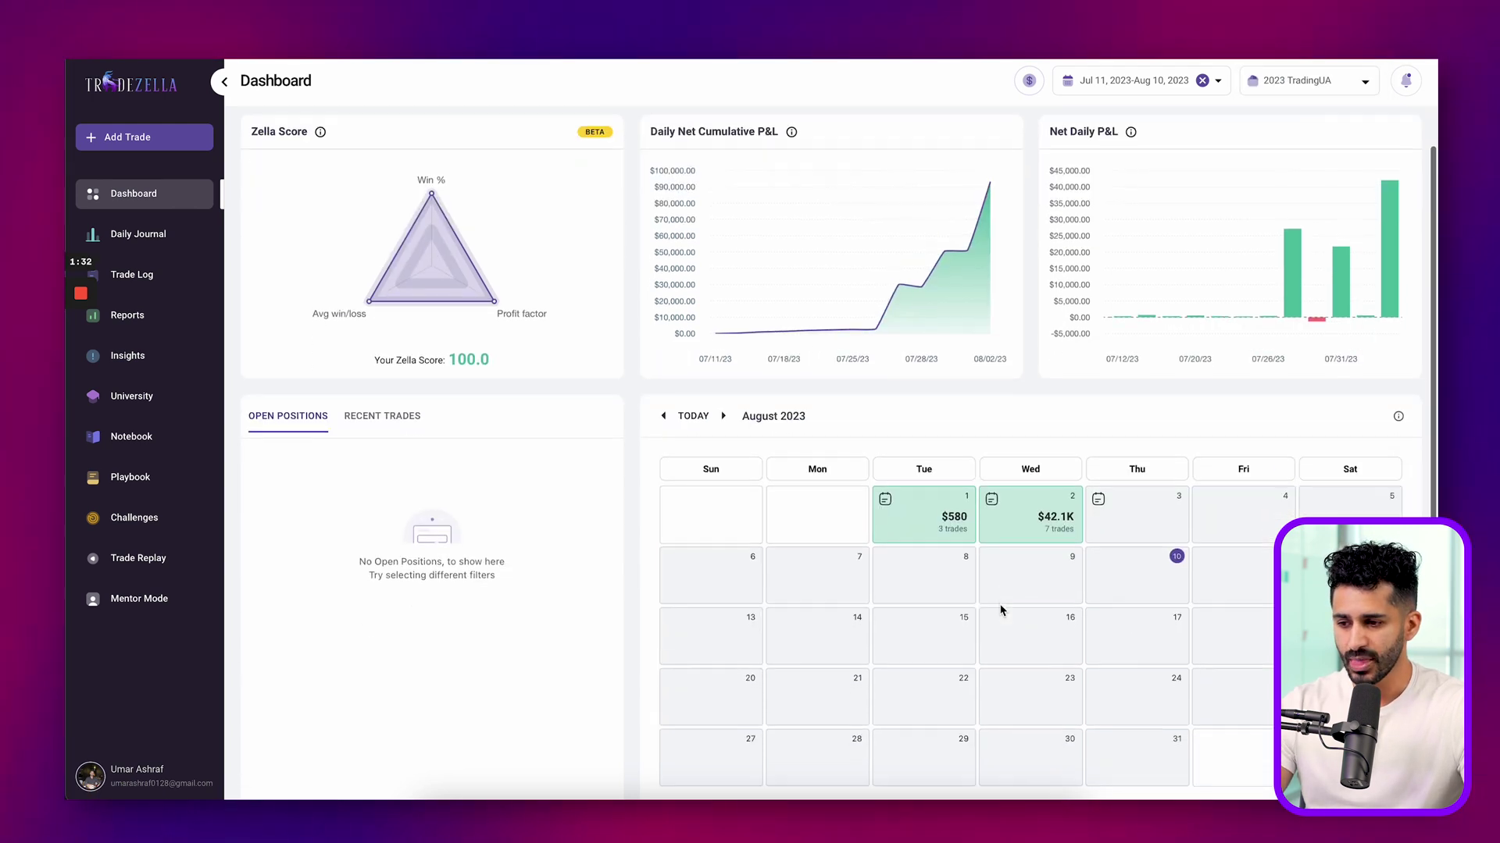
click(665, 409)
scroll(943, 468, down, 2)
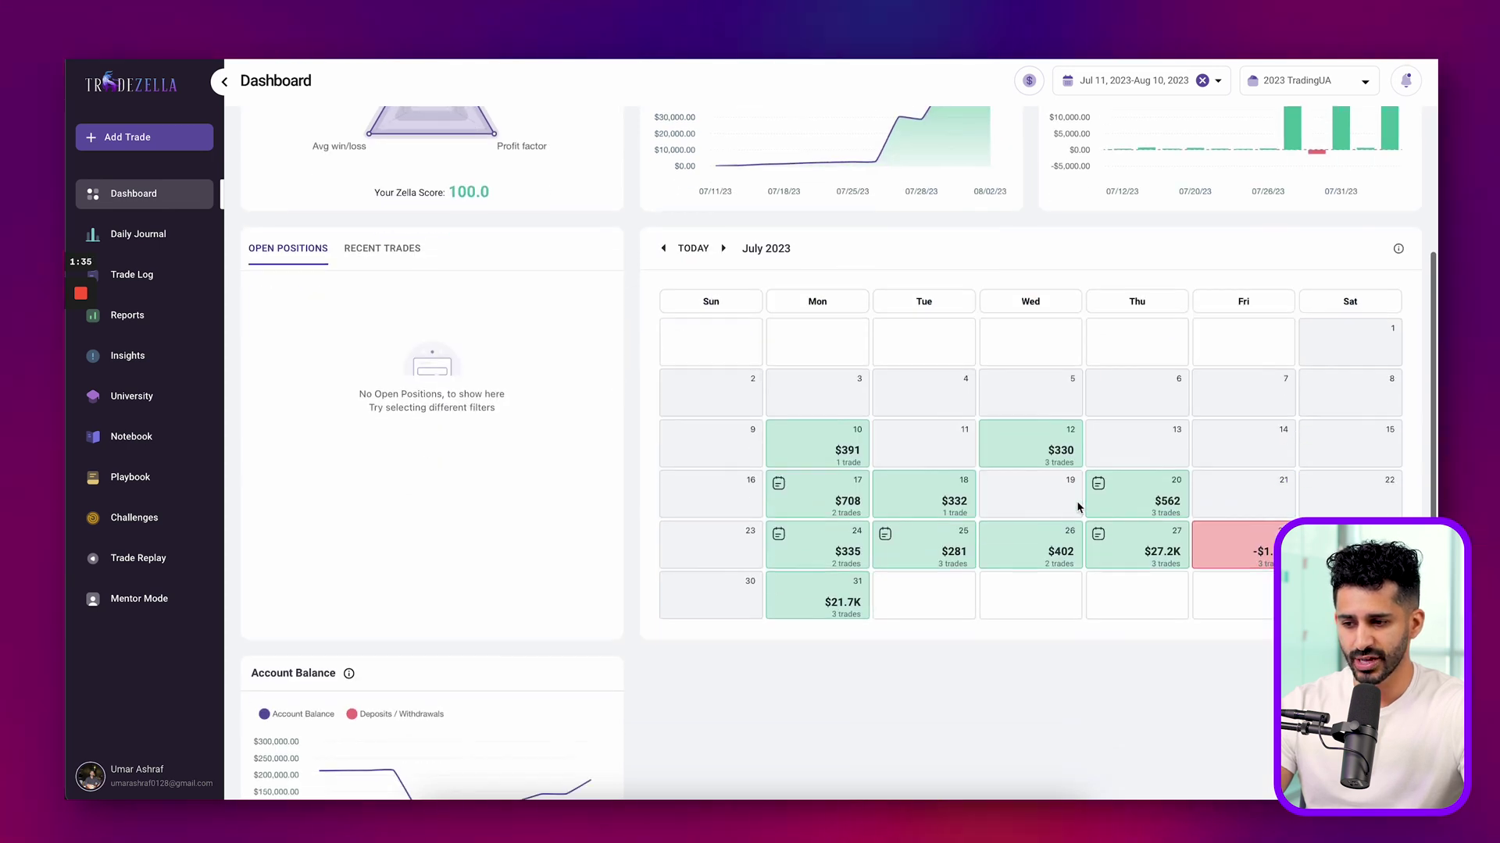
- Open the July 27, 2023 day summary and its journal note
click(1146, 562)
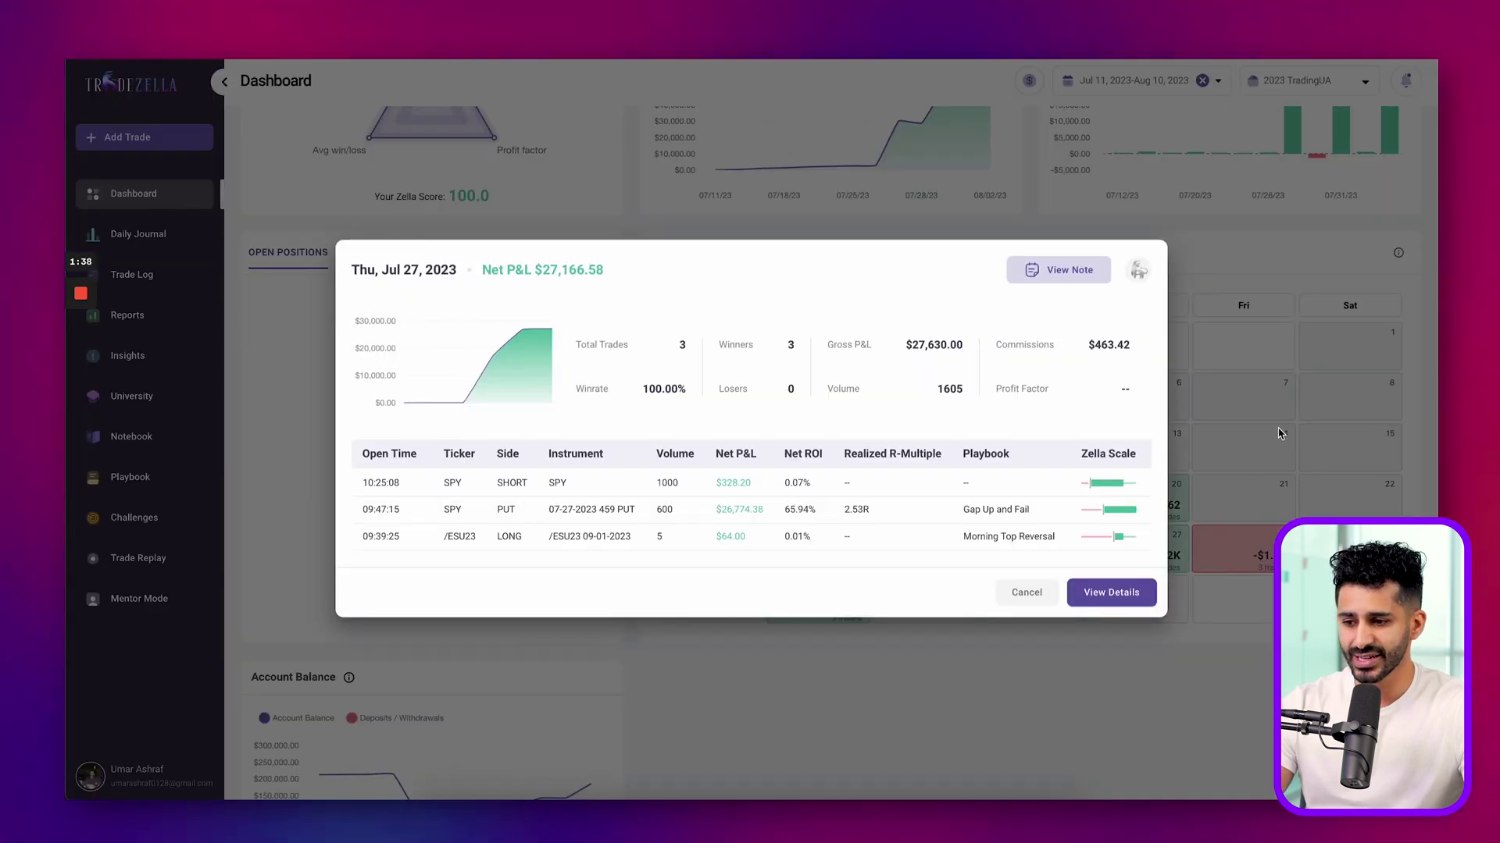
key(Escape)
click(1103, 546)
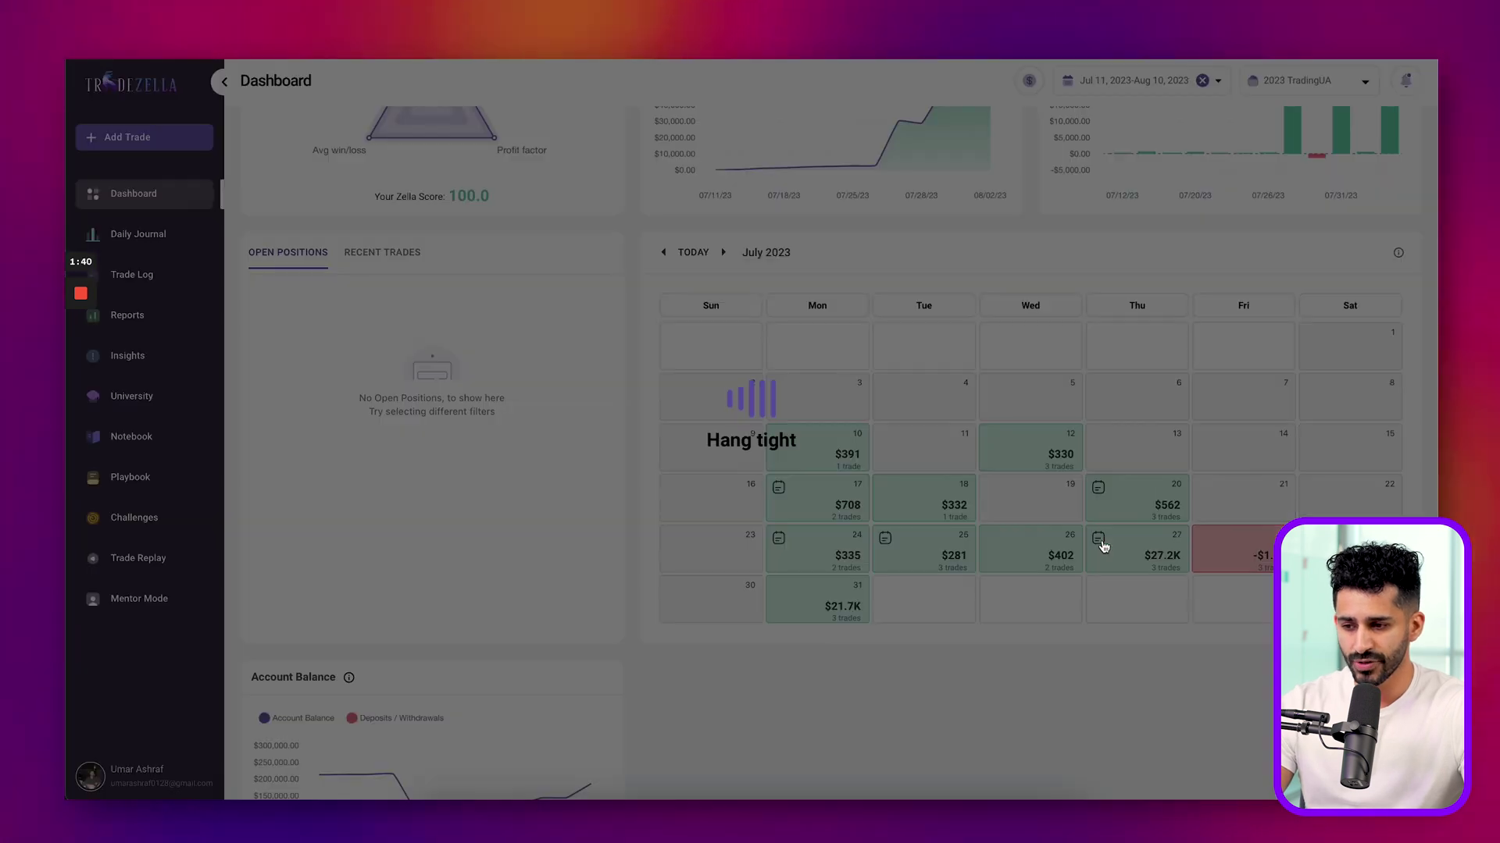
click(1077, 271)
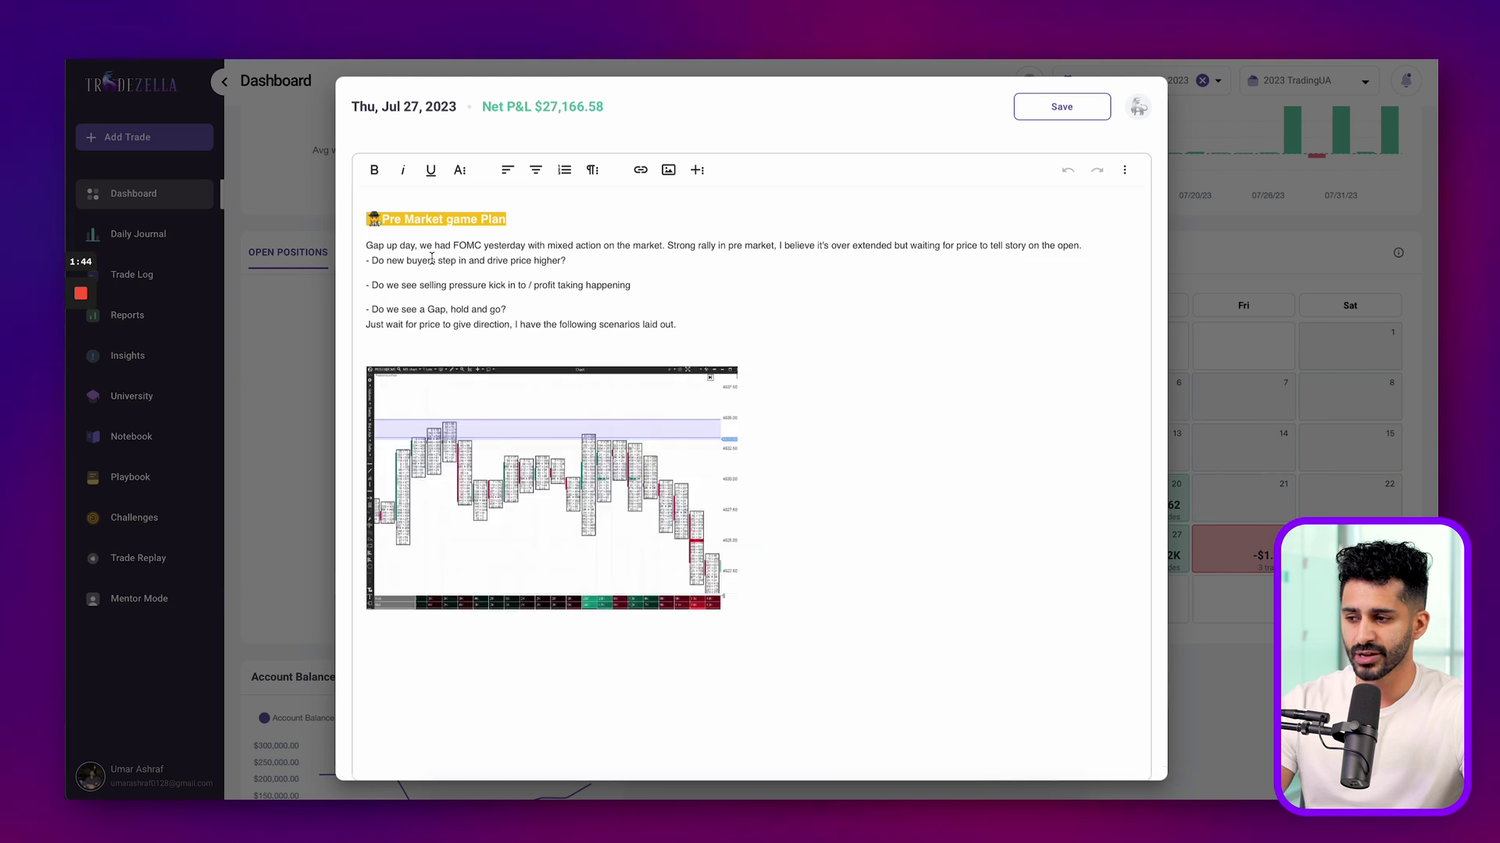
- Scroll through the Pre Market game Plan note down to the three winning trades
scroll(490, 392, down, 2)
scroll(490, 392, down, 1)
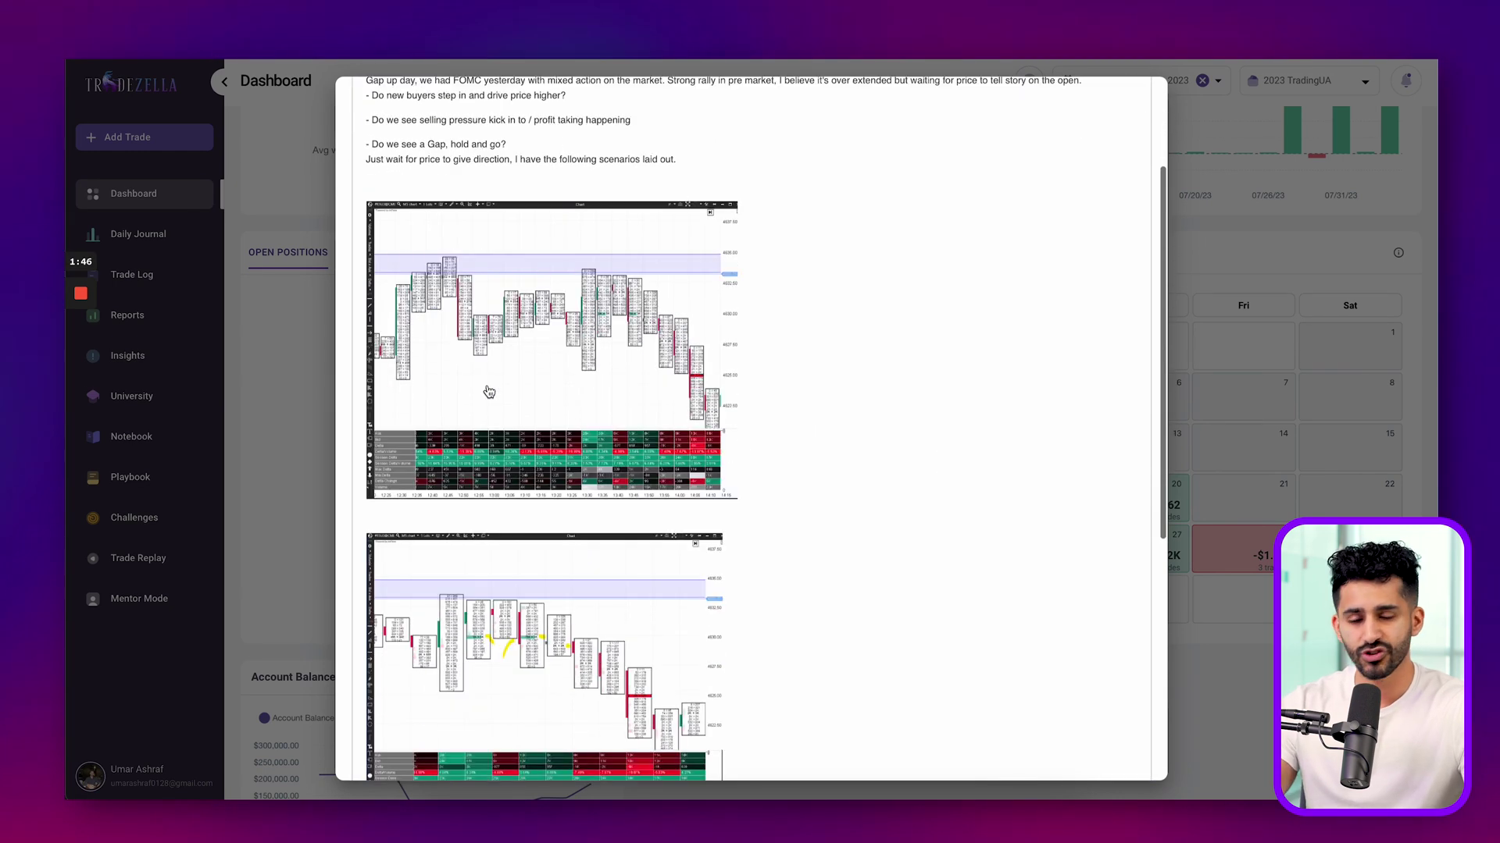
scroll(489, 392, down, 3)
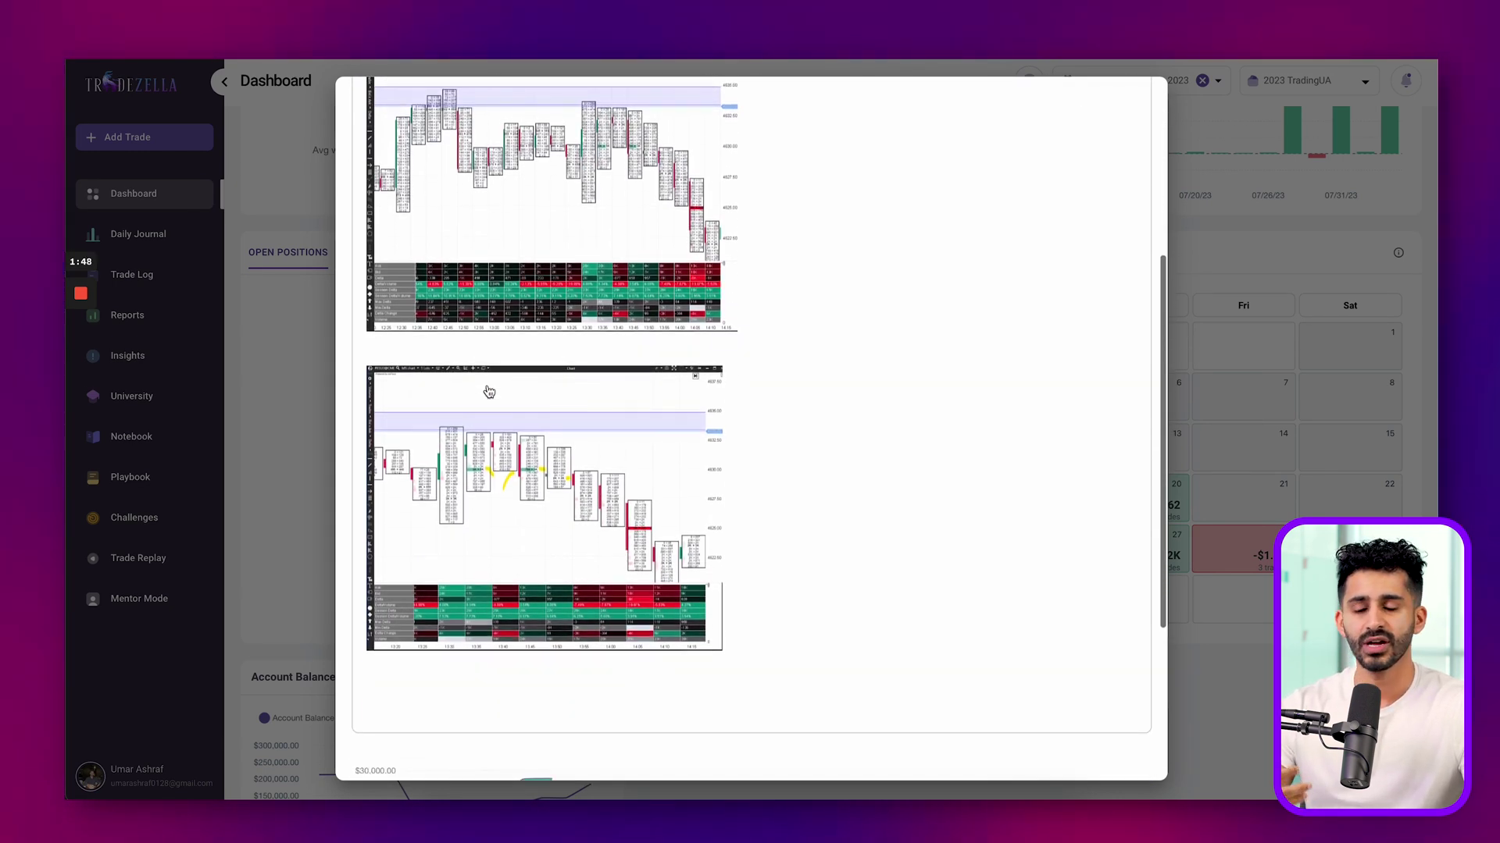
scroll(489, 392, down, 2)
scroll(489, 392, up, 7)
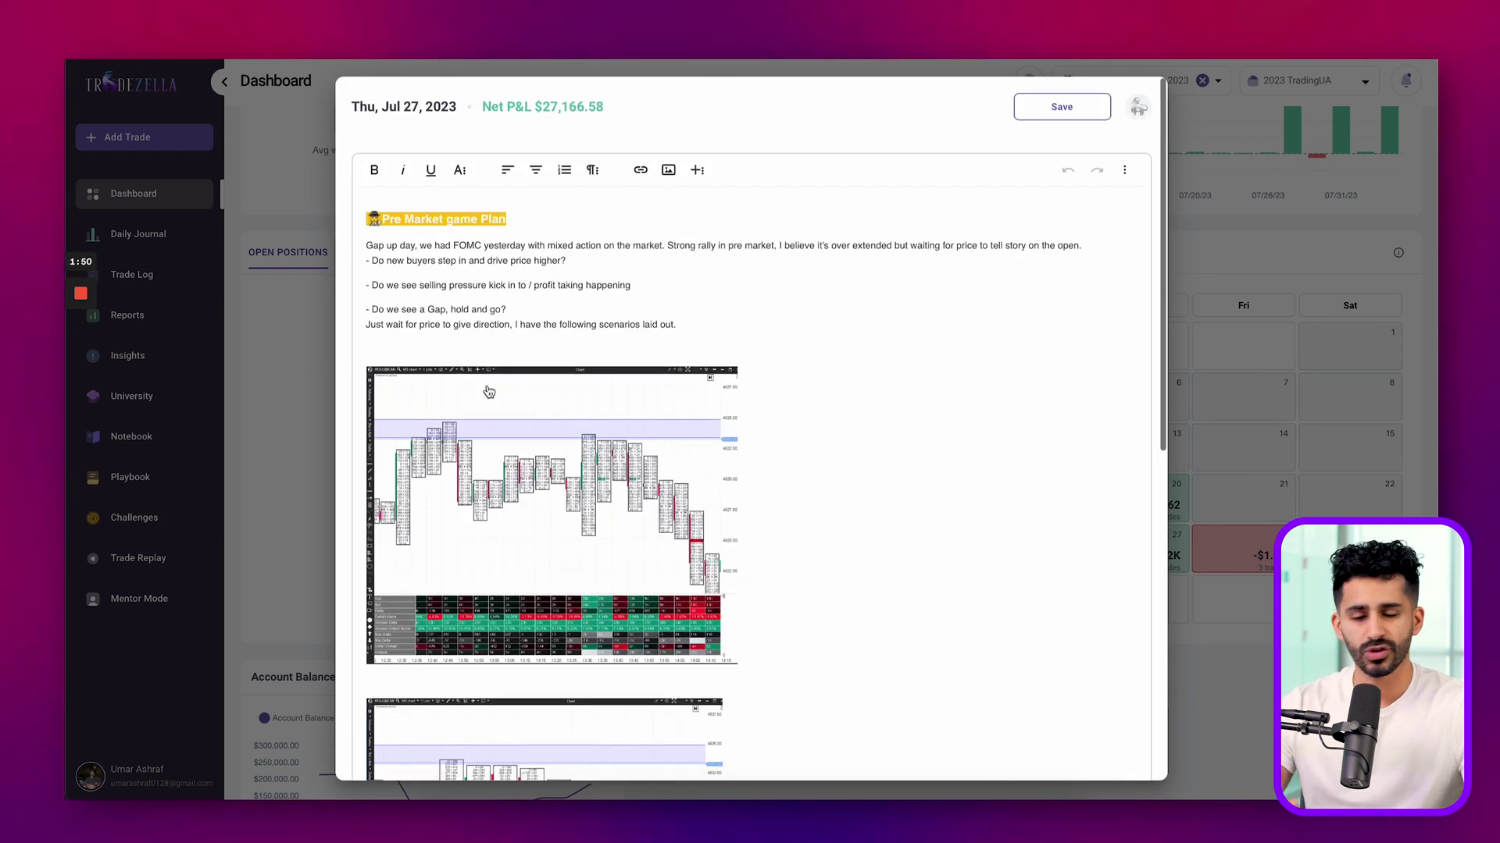
scroll(689, 318, down, 10)
scroll(547, 648, down, 2)
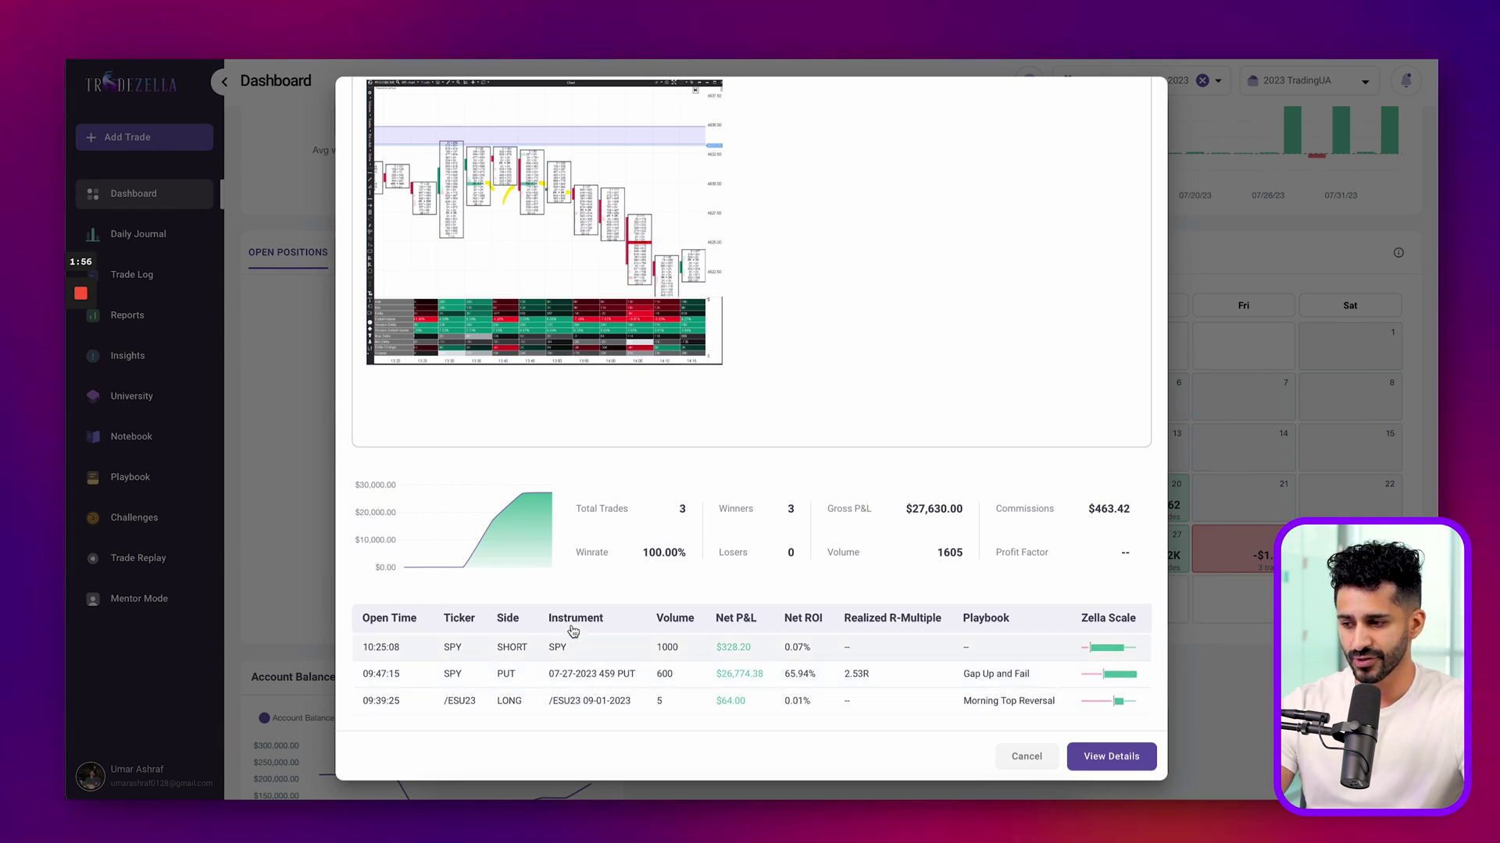
scroll(429, 627, up, 2)
scroll(521, 205, up, 5)
scroll(521, 205, up, 2)
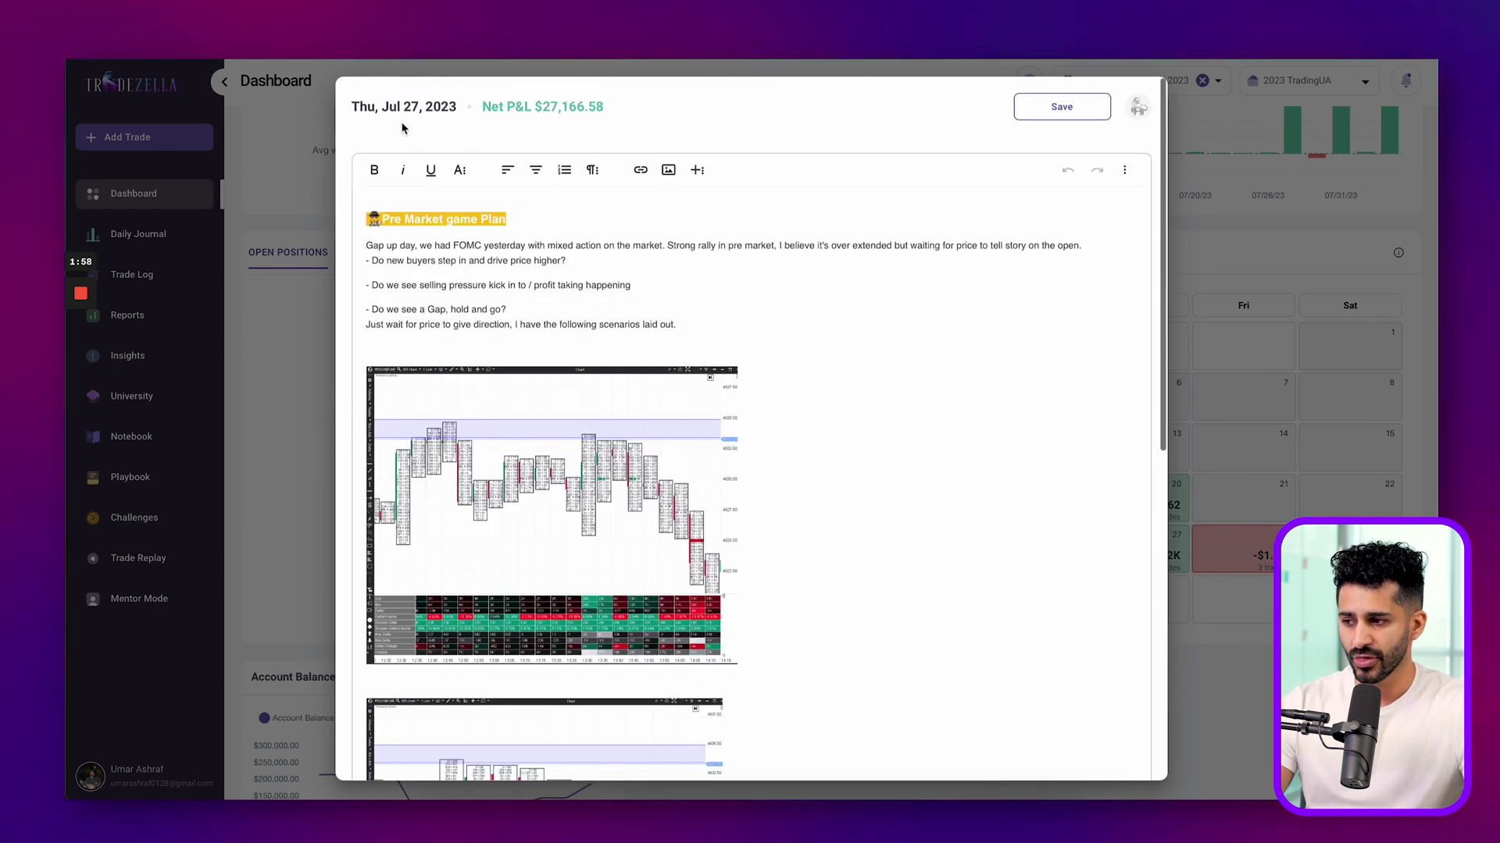
scroll(533, 287, down, 10)
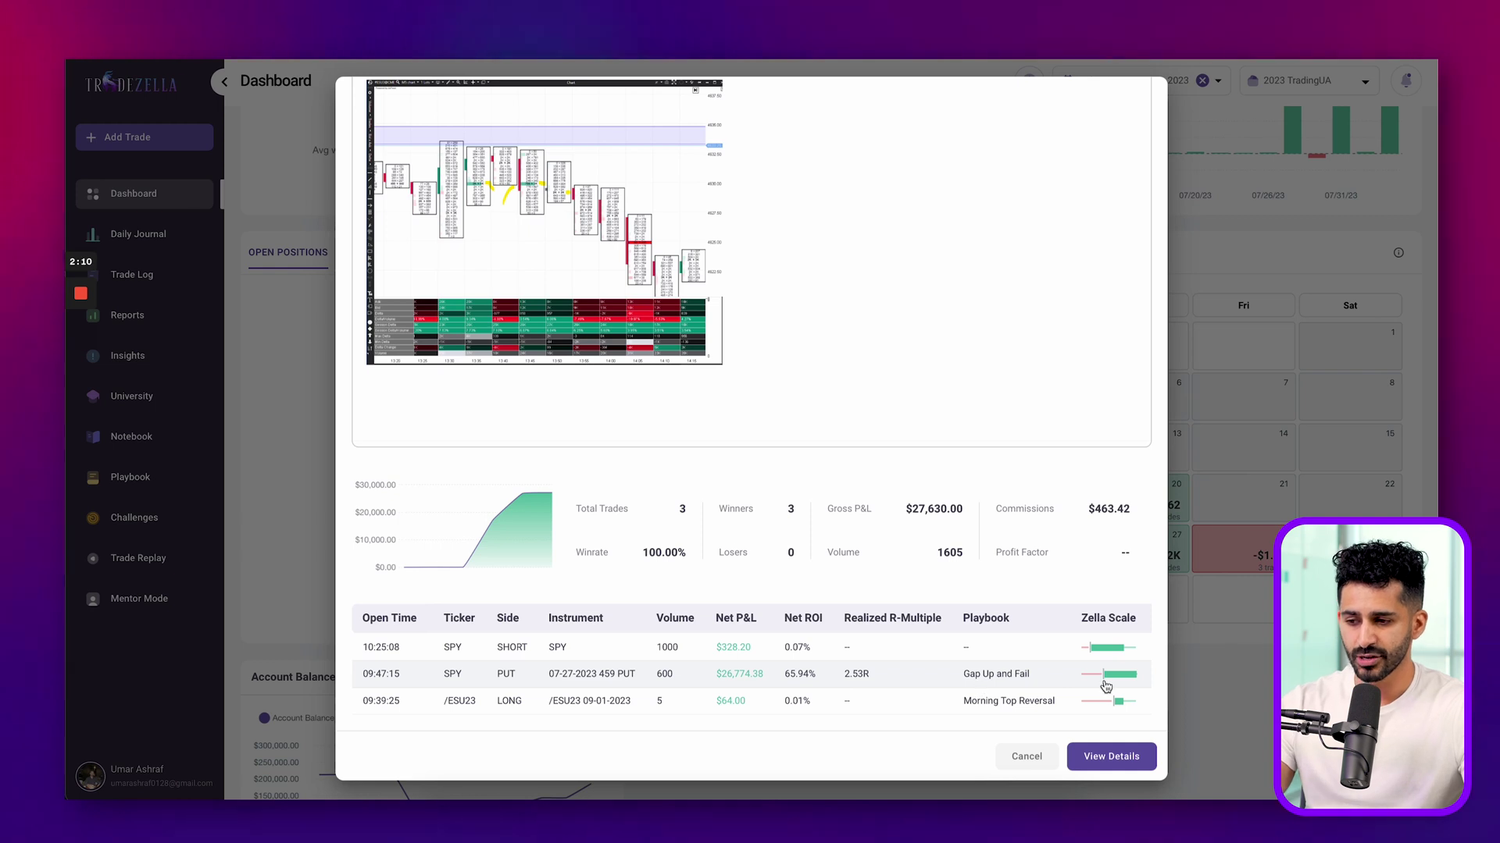
- Open the SPY put trade's details and check its playbook rules and statistics
click(987, 679)
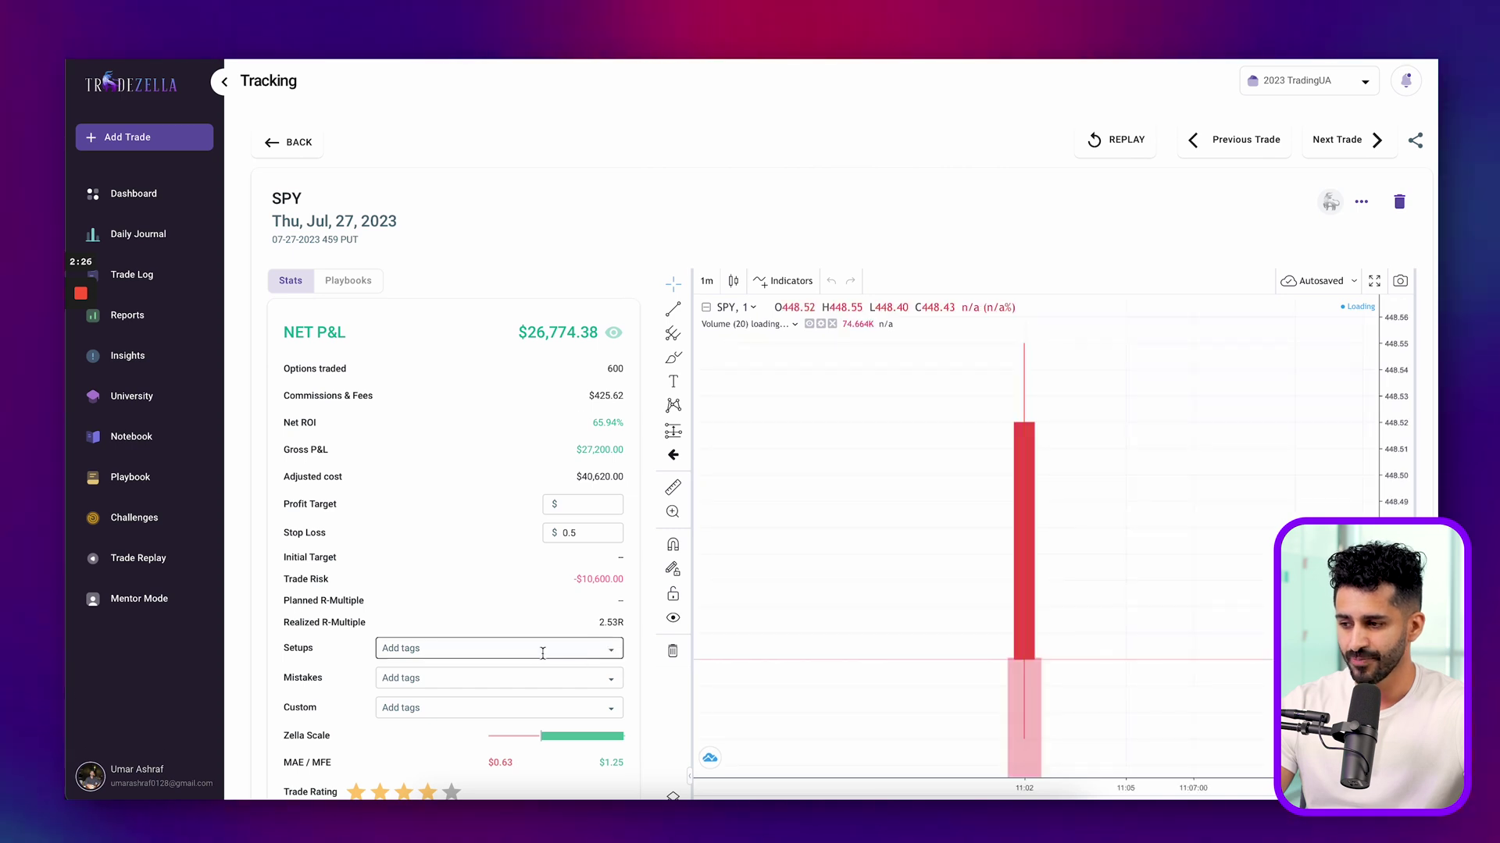
click(350, 282)
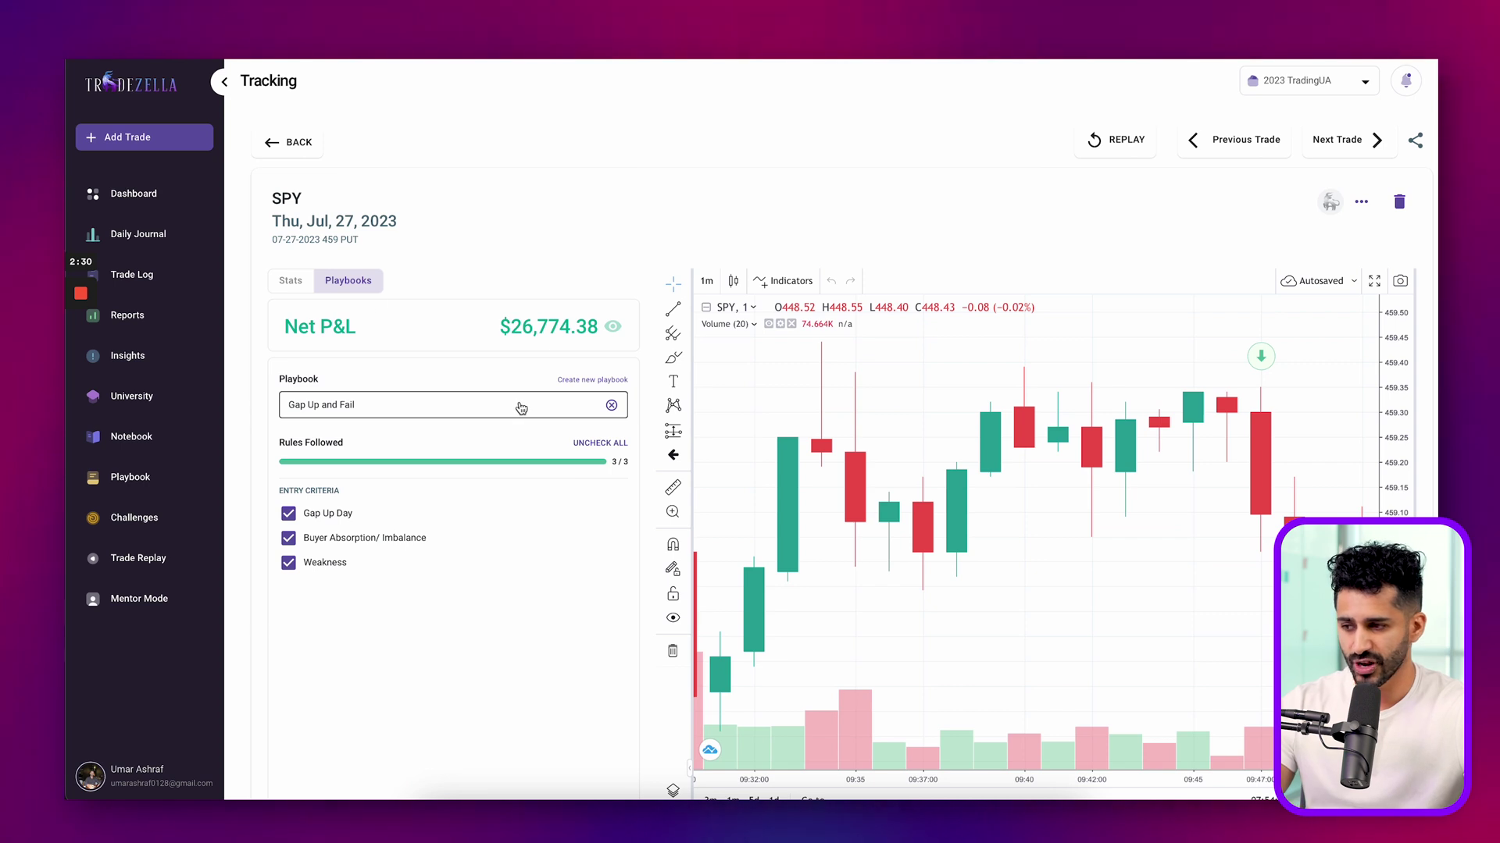
click(290, 282)
scroll(1016, 390, down, 1)
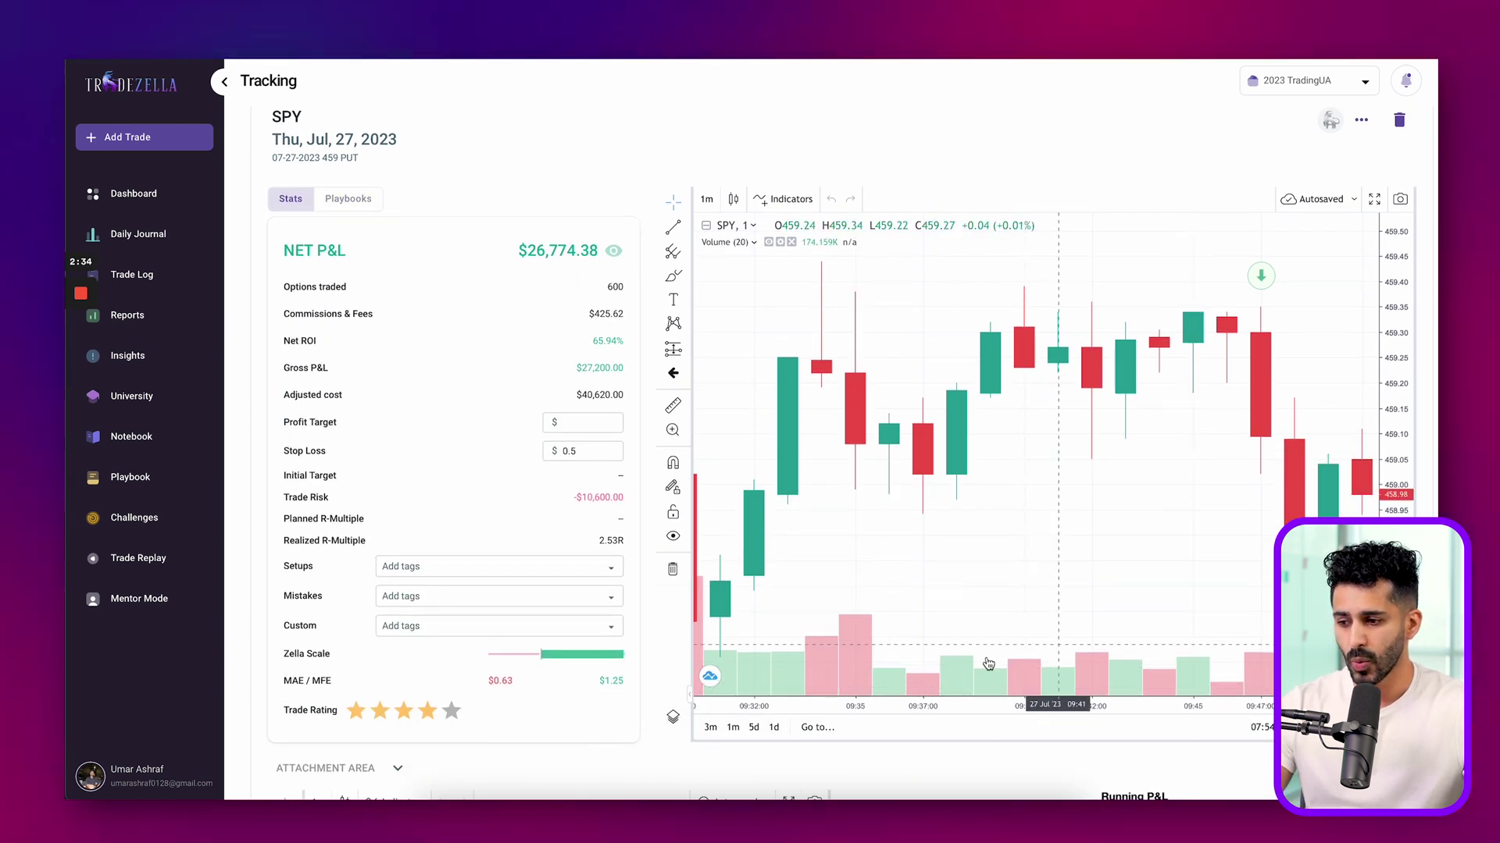
- Zoom out both SPY price charts to show more candles
click(1012, 681)
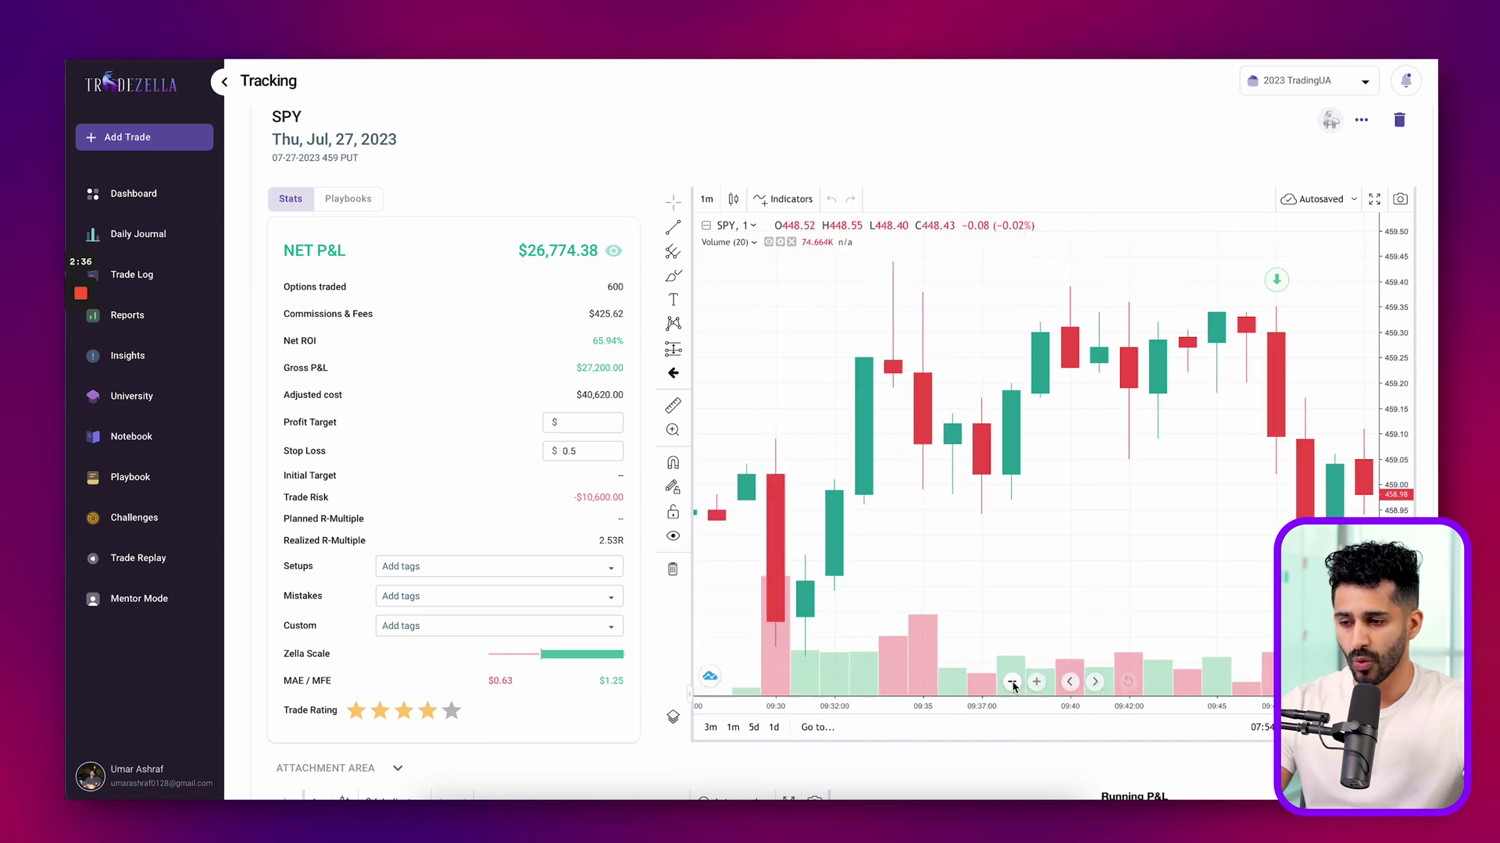
click(1012, 682)
scroll(940, 596, right, 5)
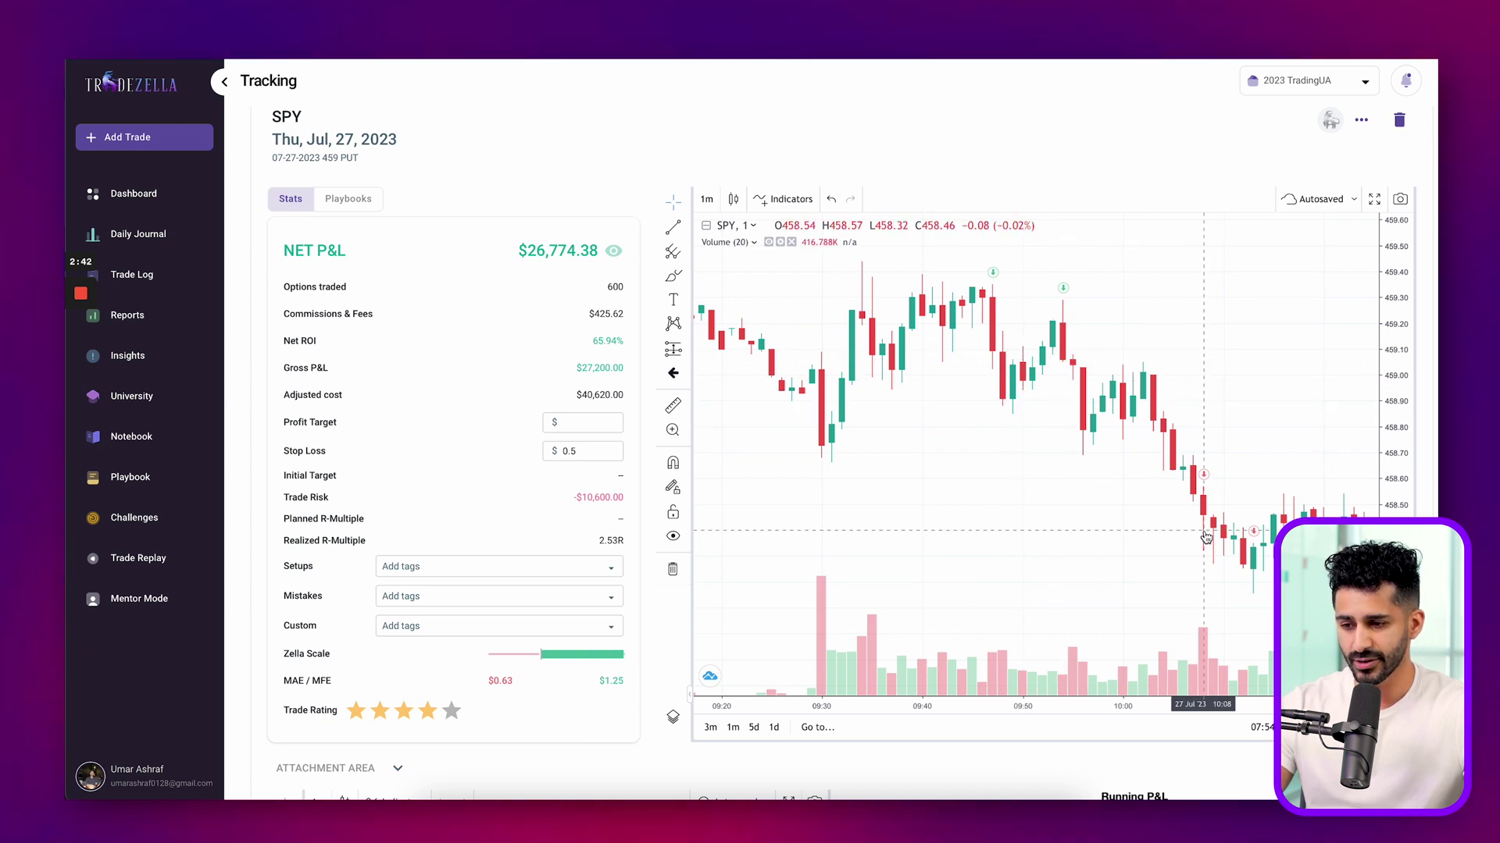
scroll(660, 572, down, 3)
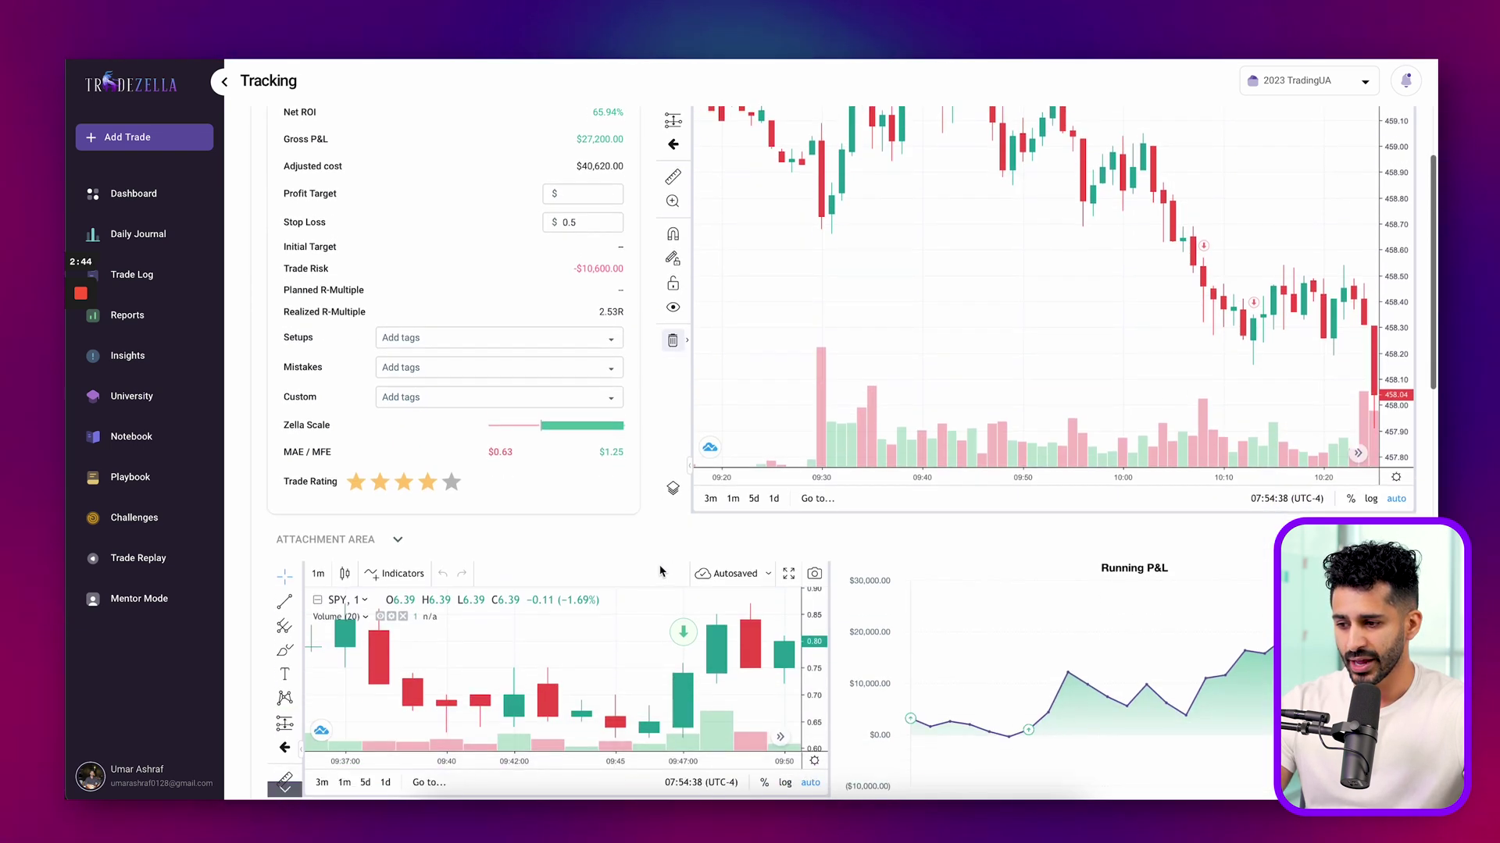
scroll(660, 572, down, 1)
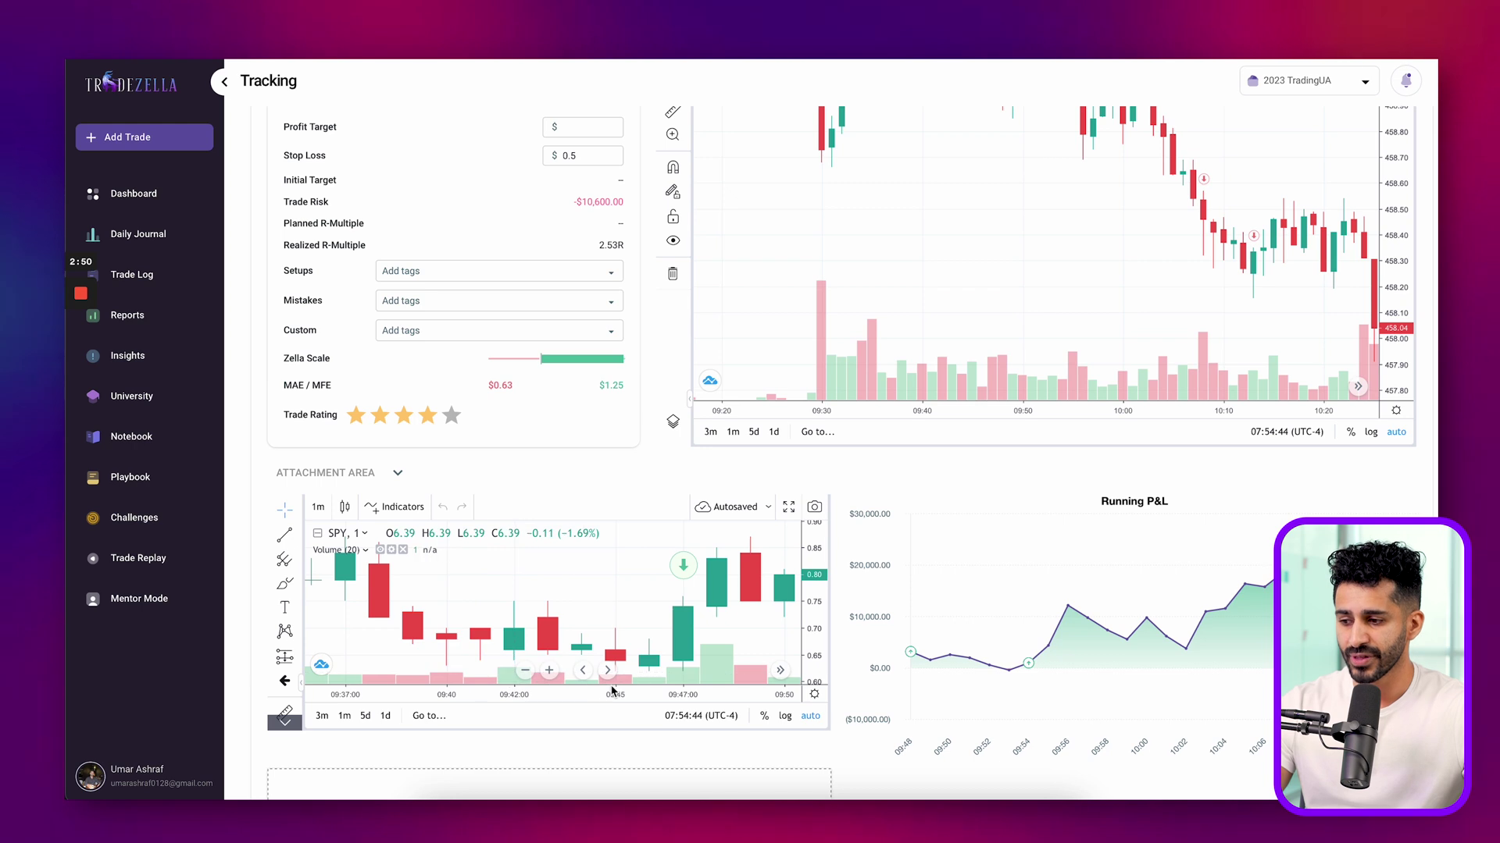
click(526, 671)
click(526, 671)
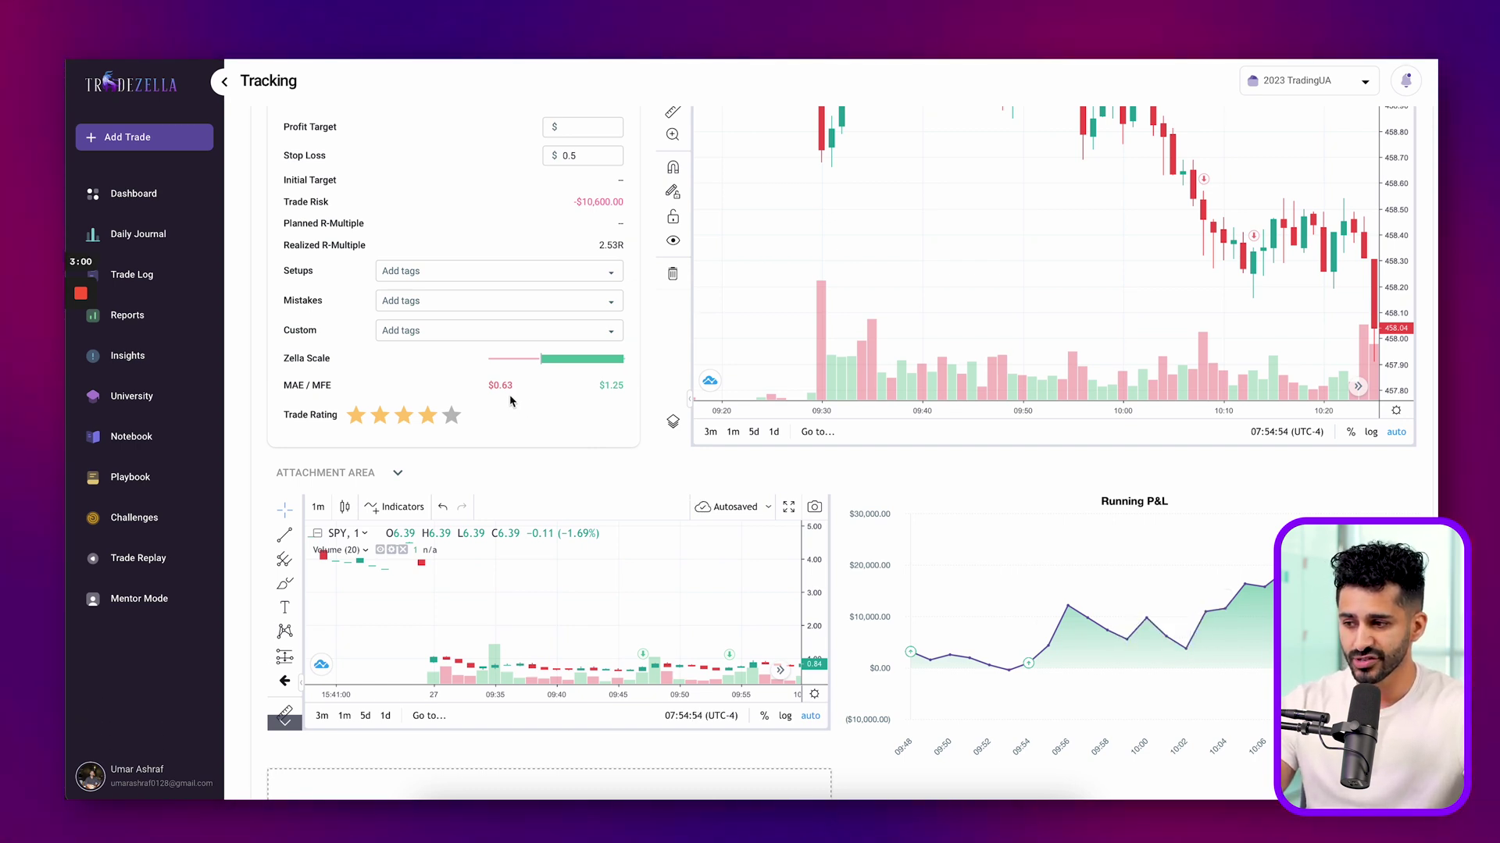
- Scroll back to the top of the trade page and return to the dashboard
scroll(616, 397, down, 1)
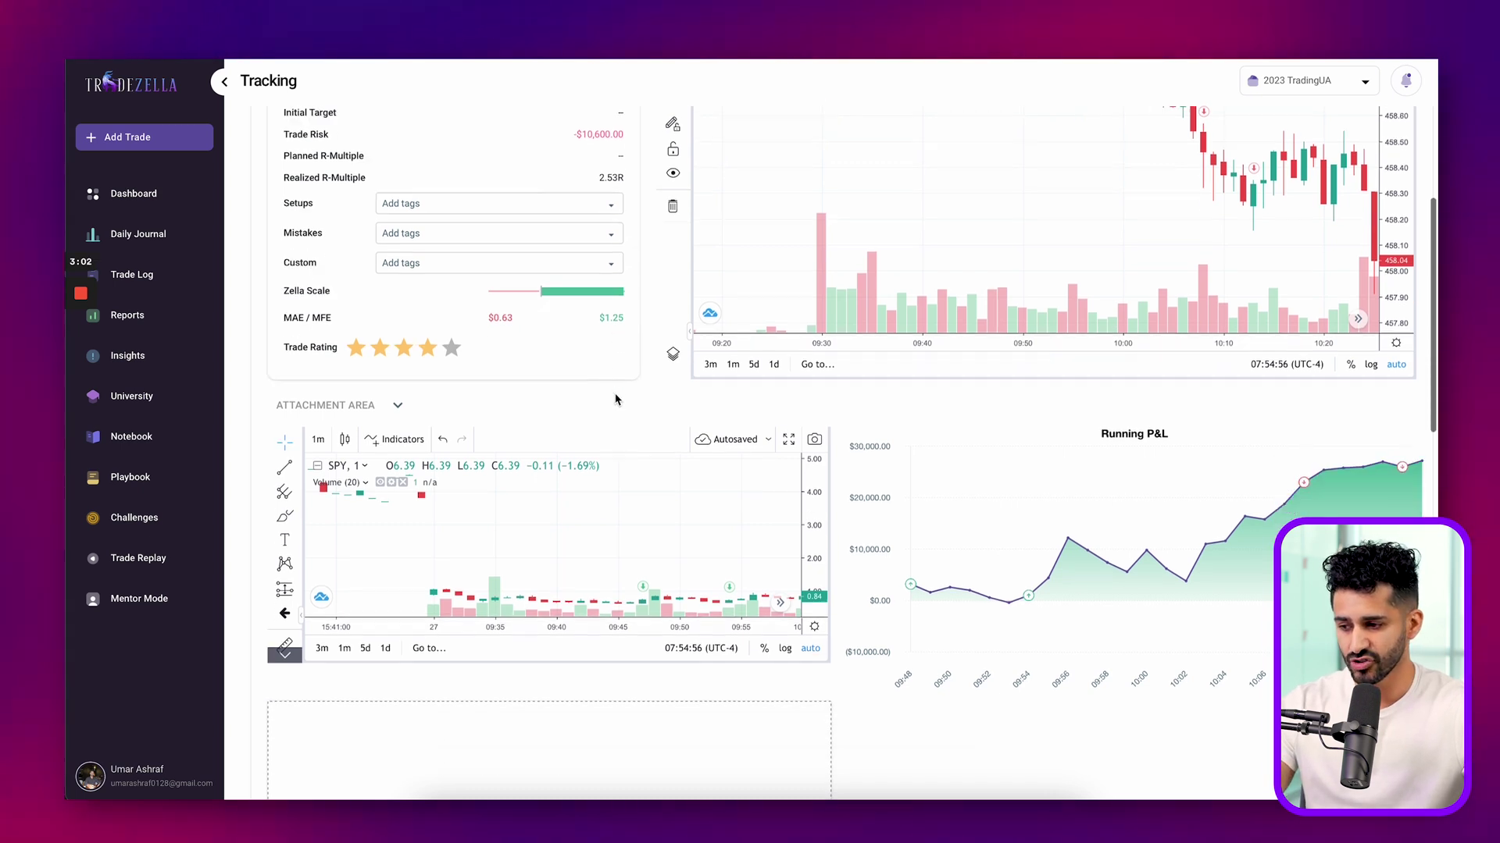
scroll(614, 399, up, 2)
scroll(616, 398, up, 2)
scroll(575, 263, up, 1)
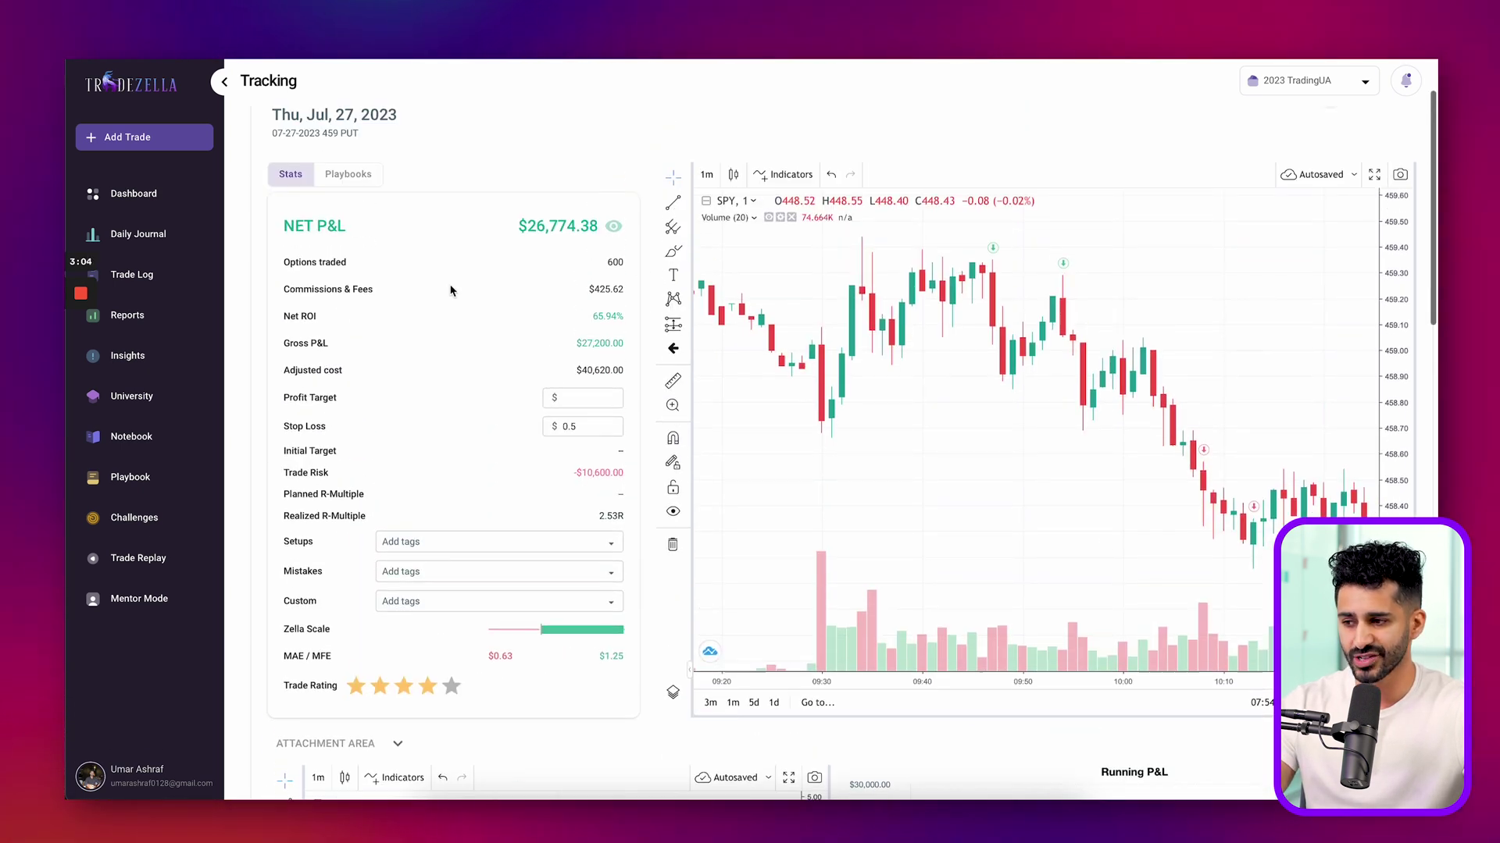
scroll(458, 313, up, 2)
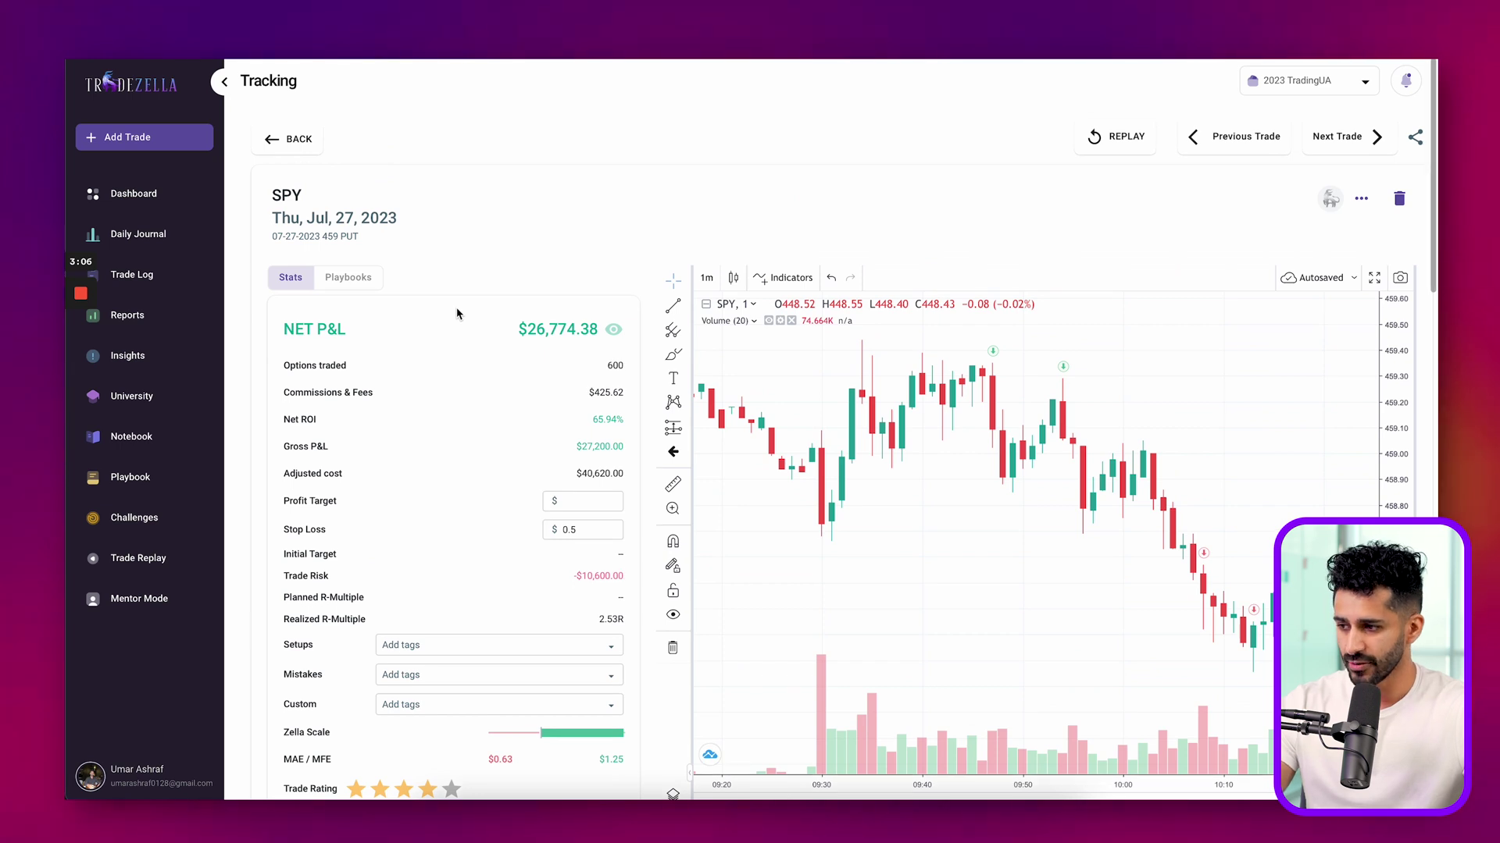
click(312, 146)
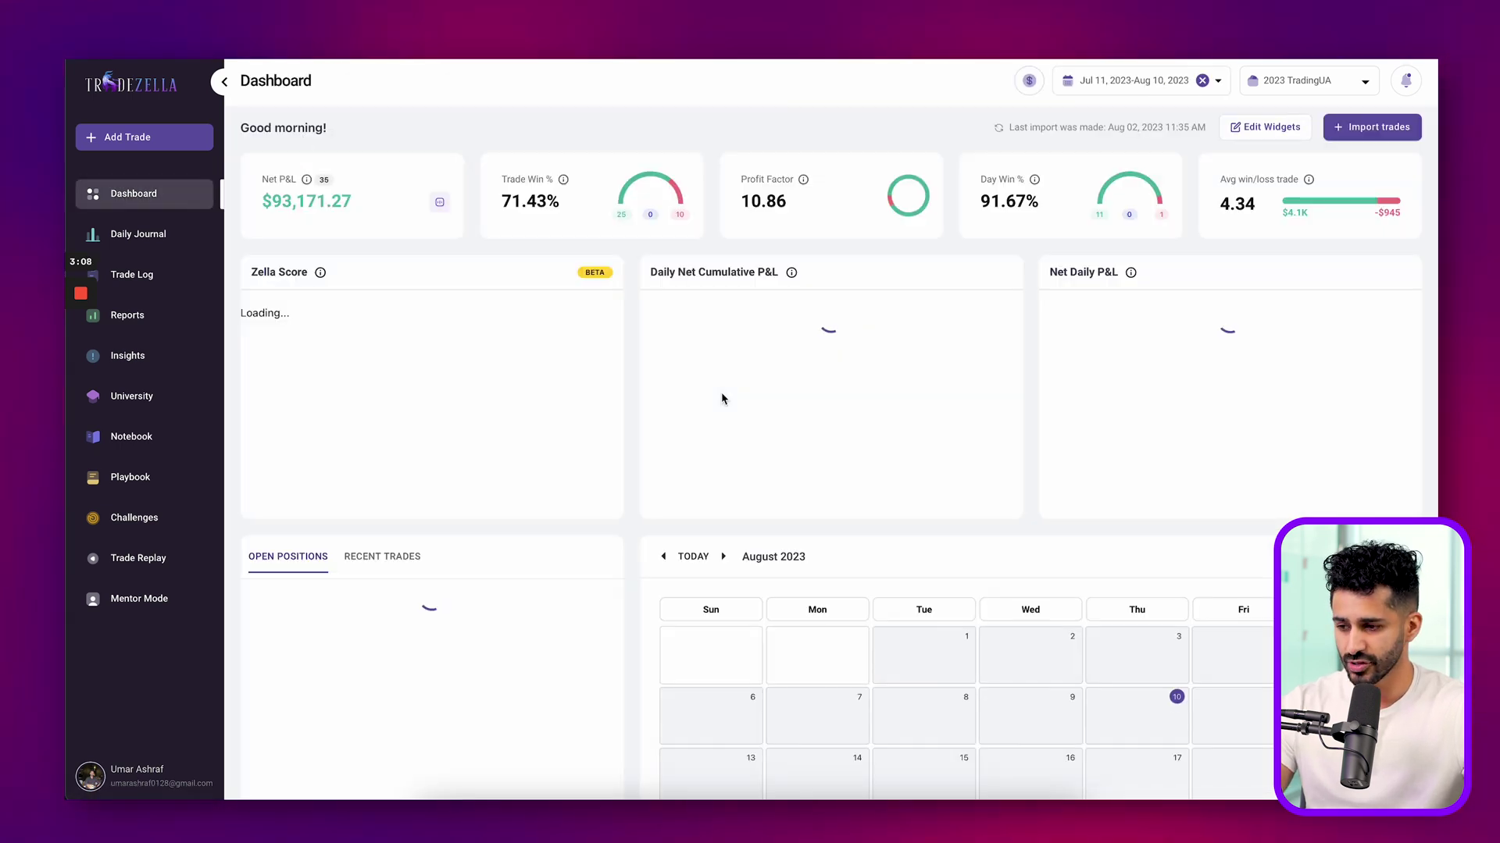
- Switch the calendar to July 2023, open the Jul 26 summary and its first GOOGL trade
click(663, 556)
scroll(1015, 624, down, 3)
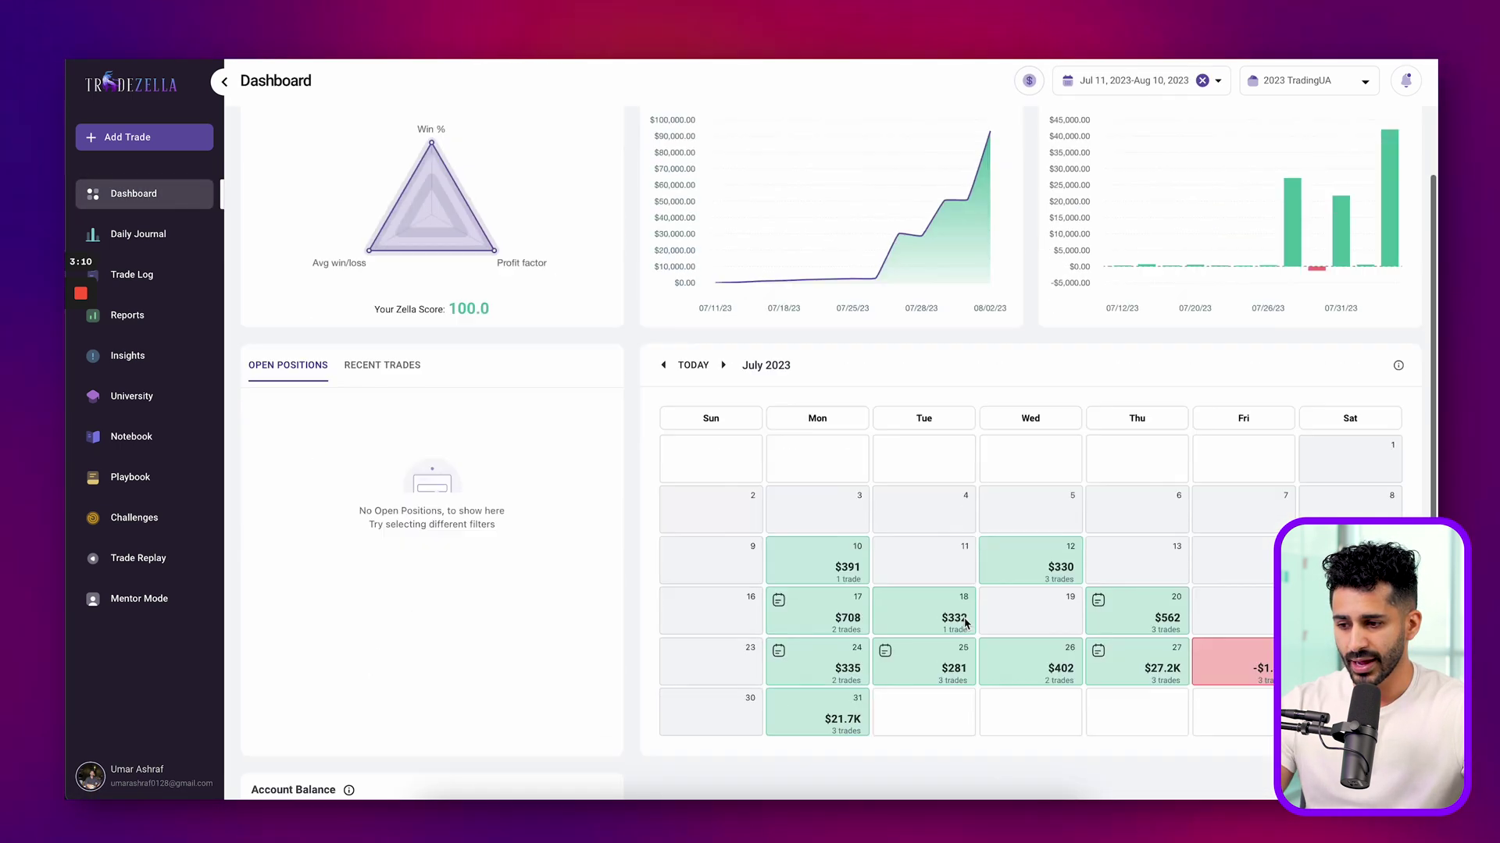
click(1023, 633)
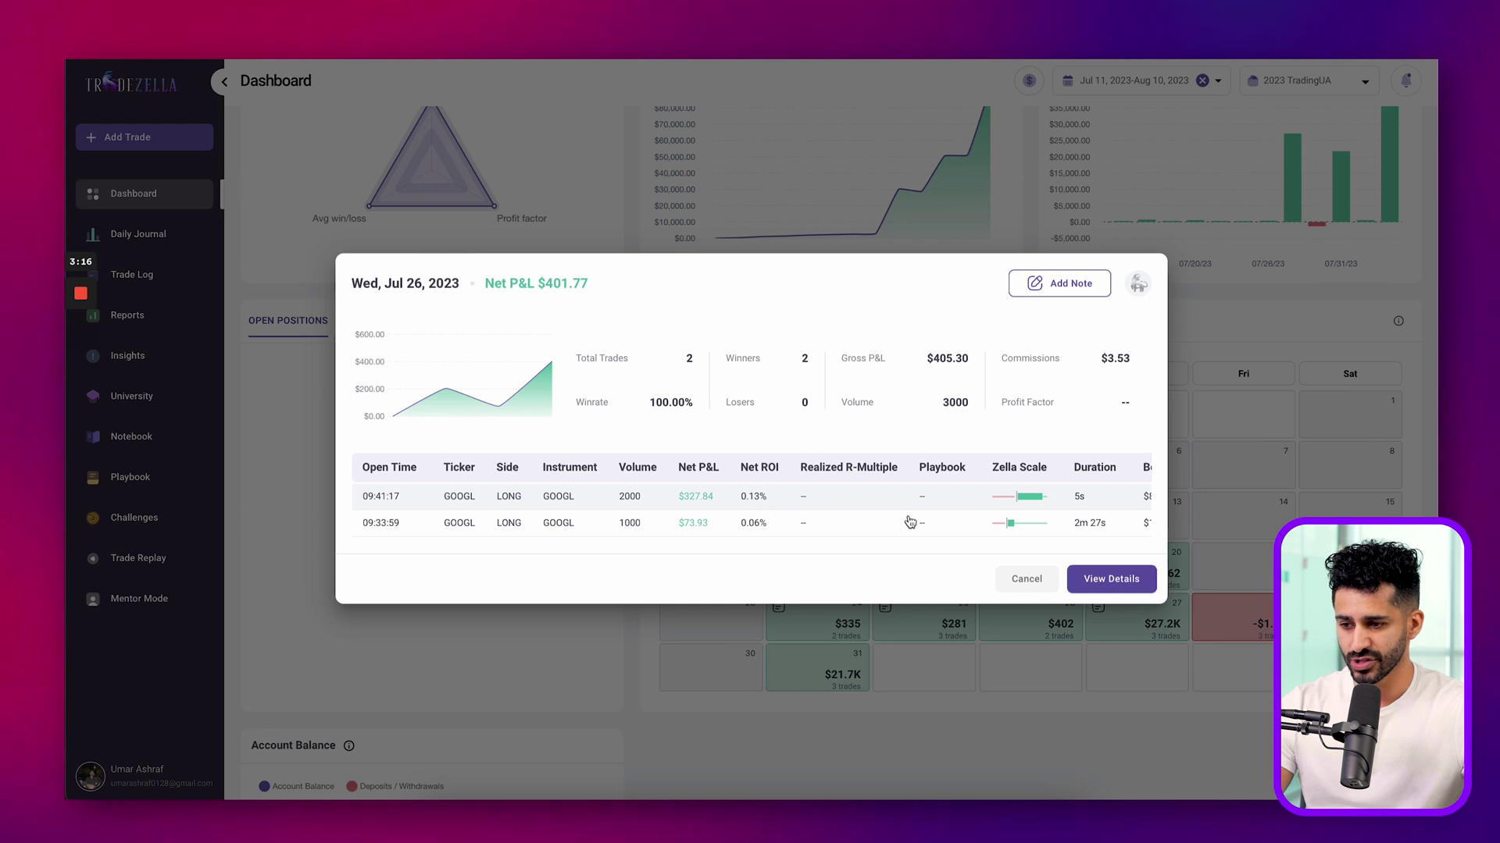
scroll(906, 510, right, 1)
scroll(953, 512, right, 5)
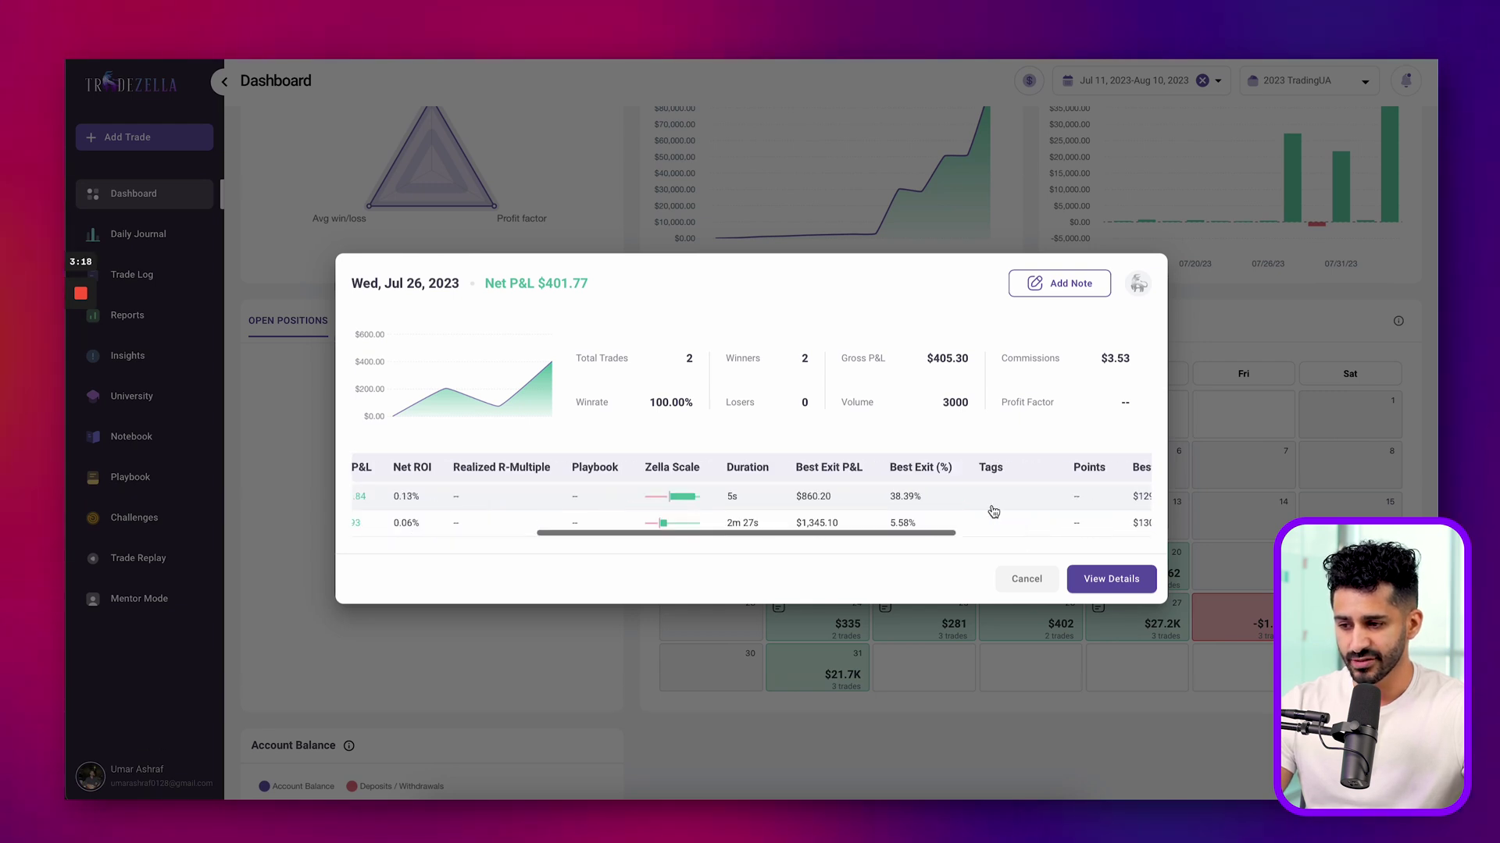
click(878, 507)
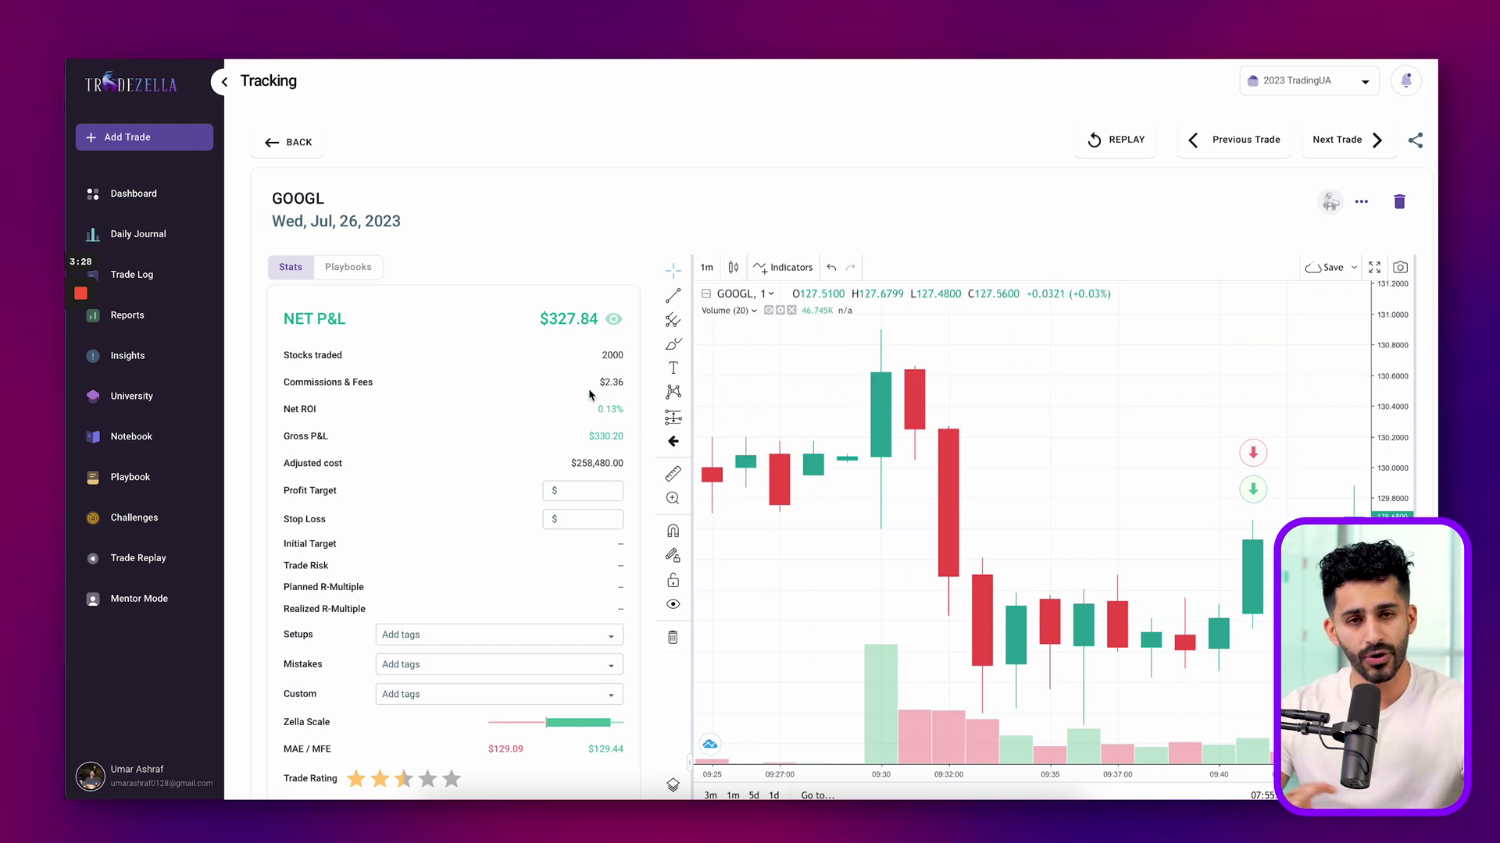
click(1127, 151)
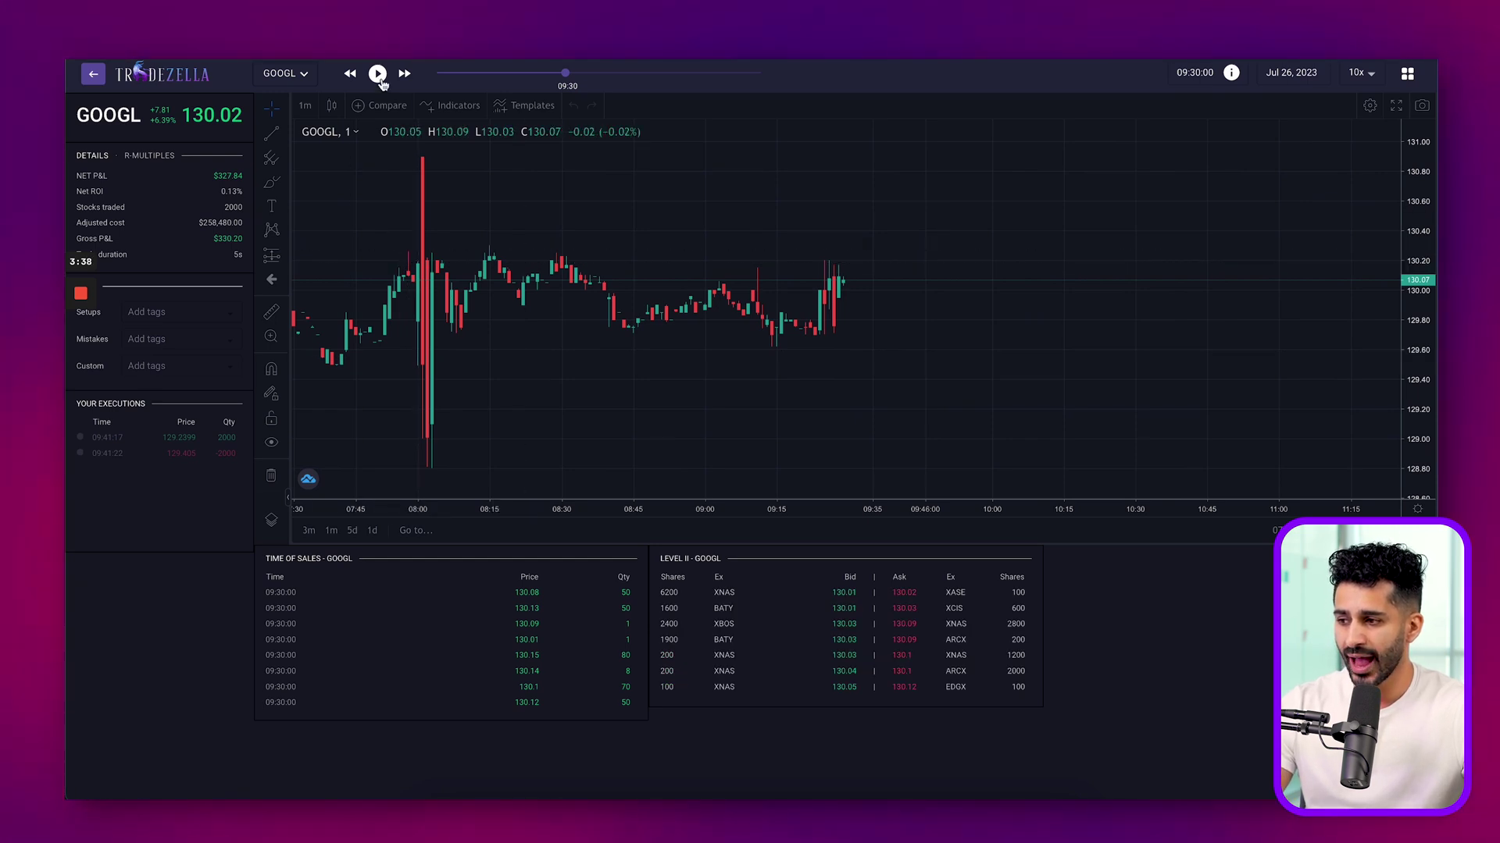
click(377, 73)
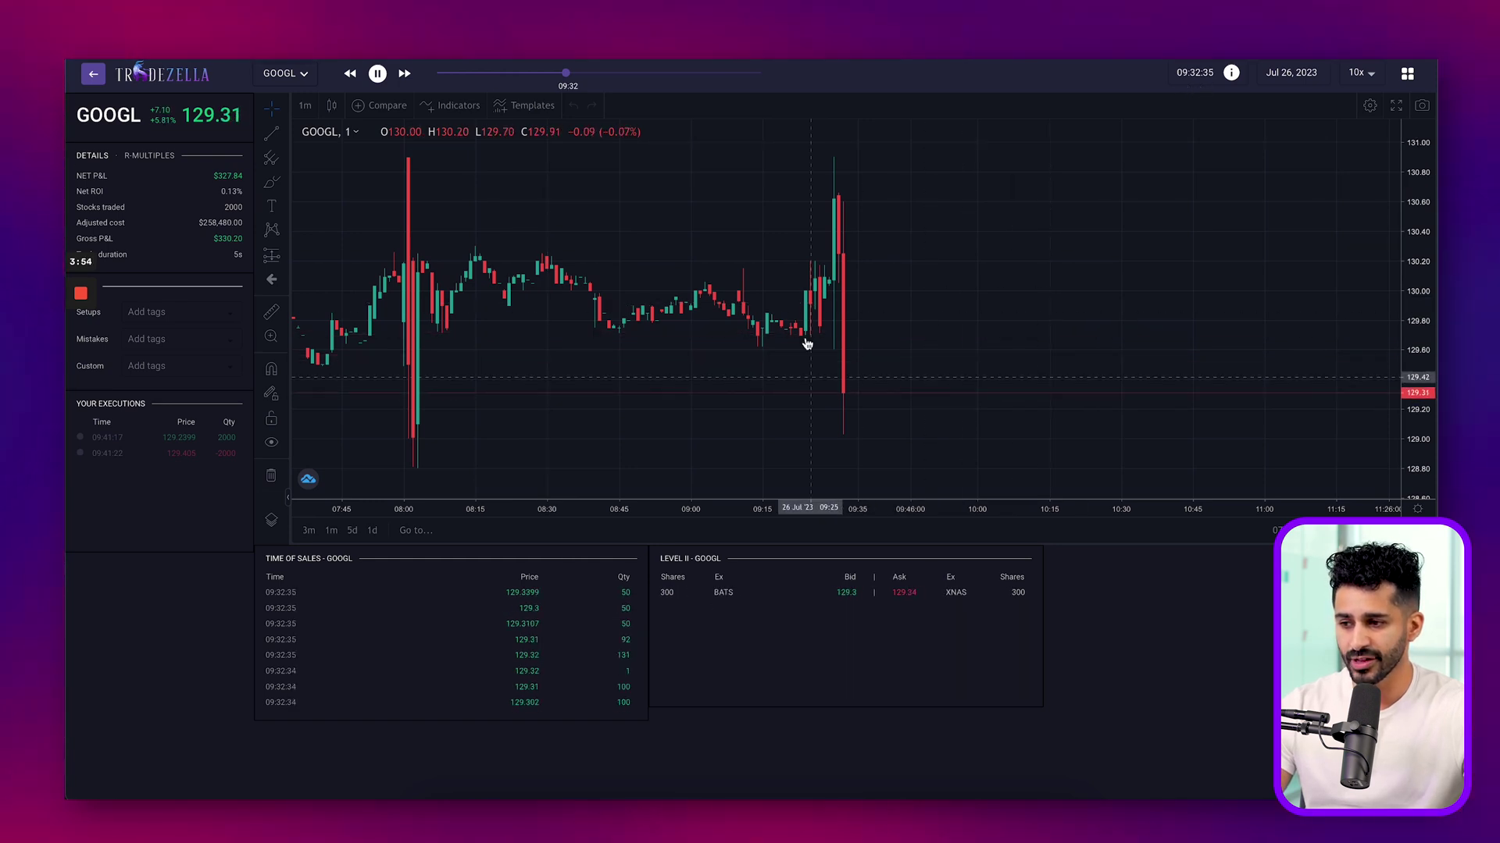
click(822, 485)
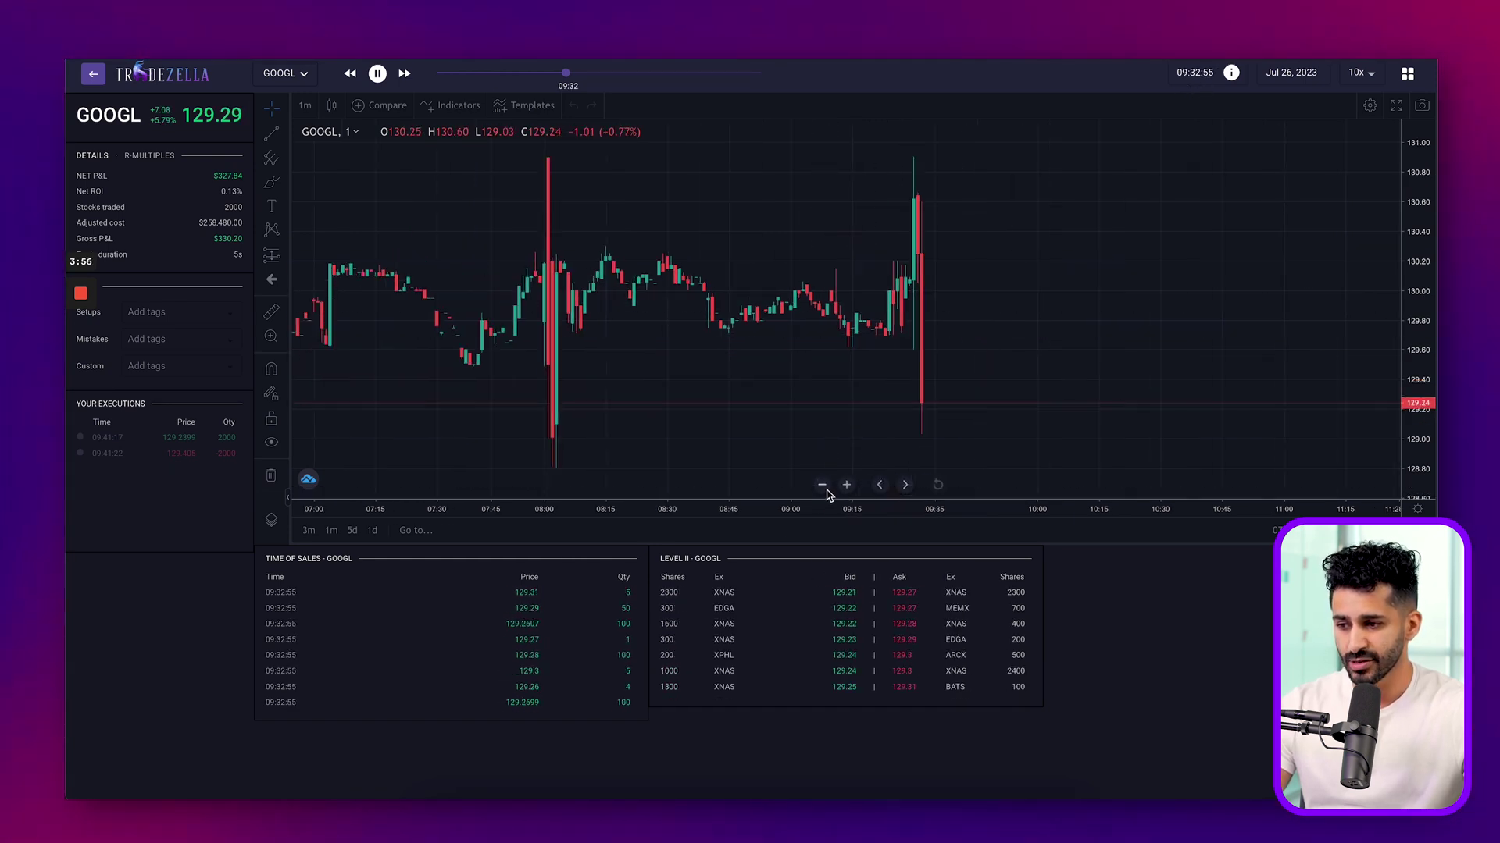
click(822, 485)
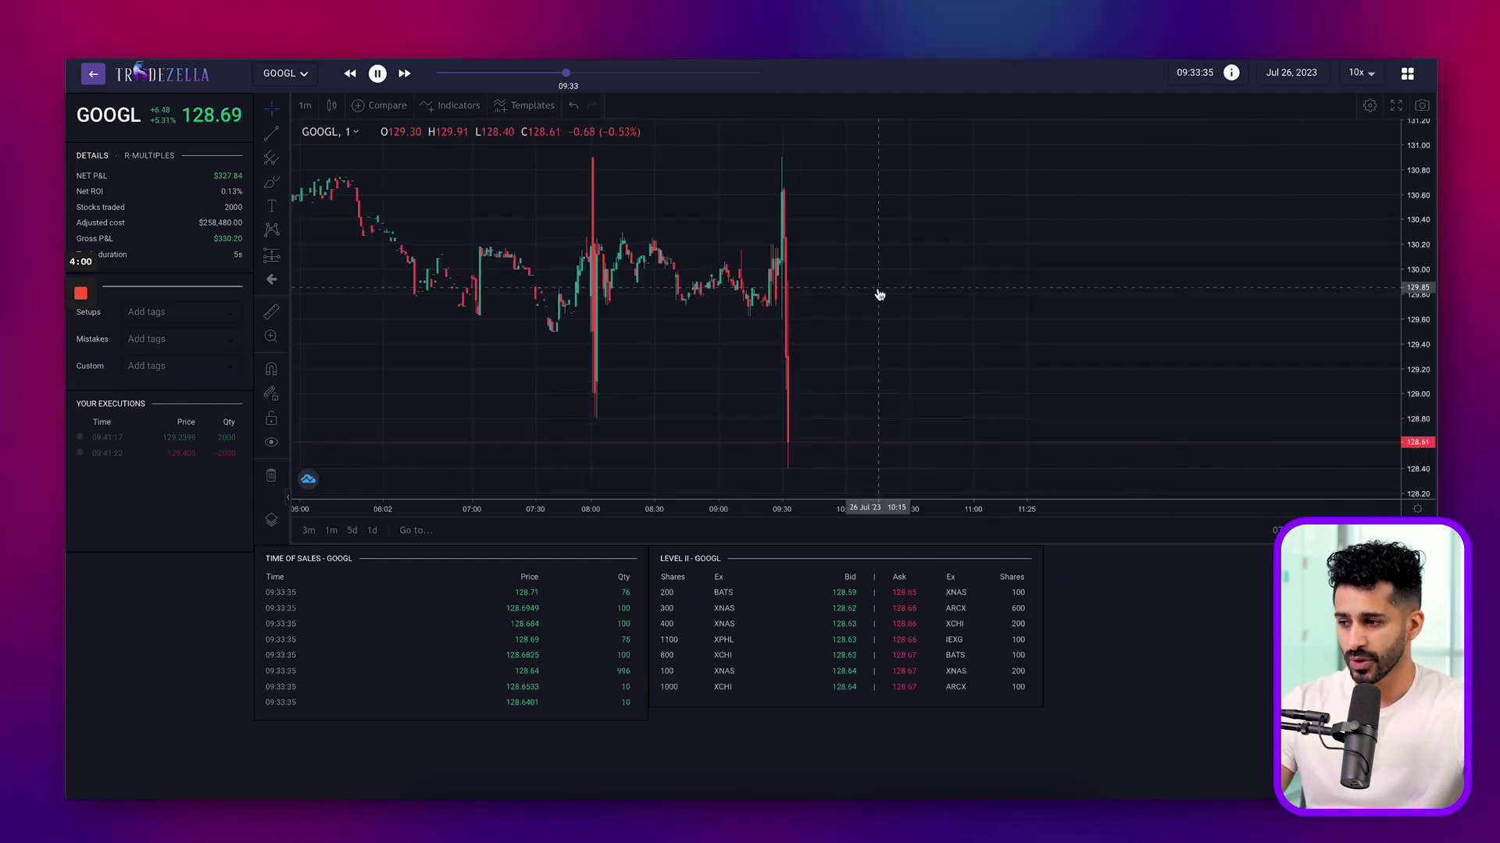
click(109, 444)
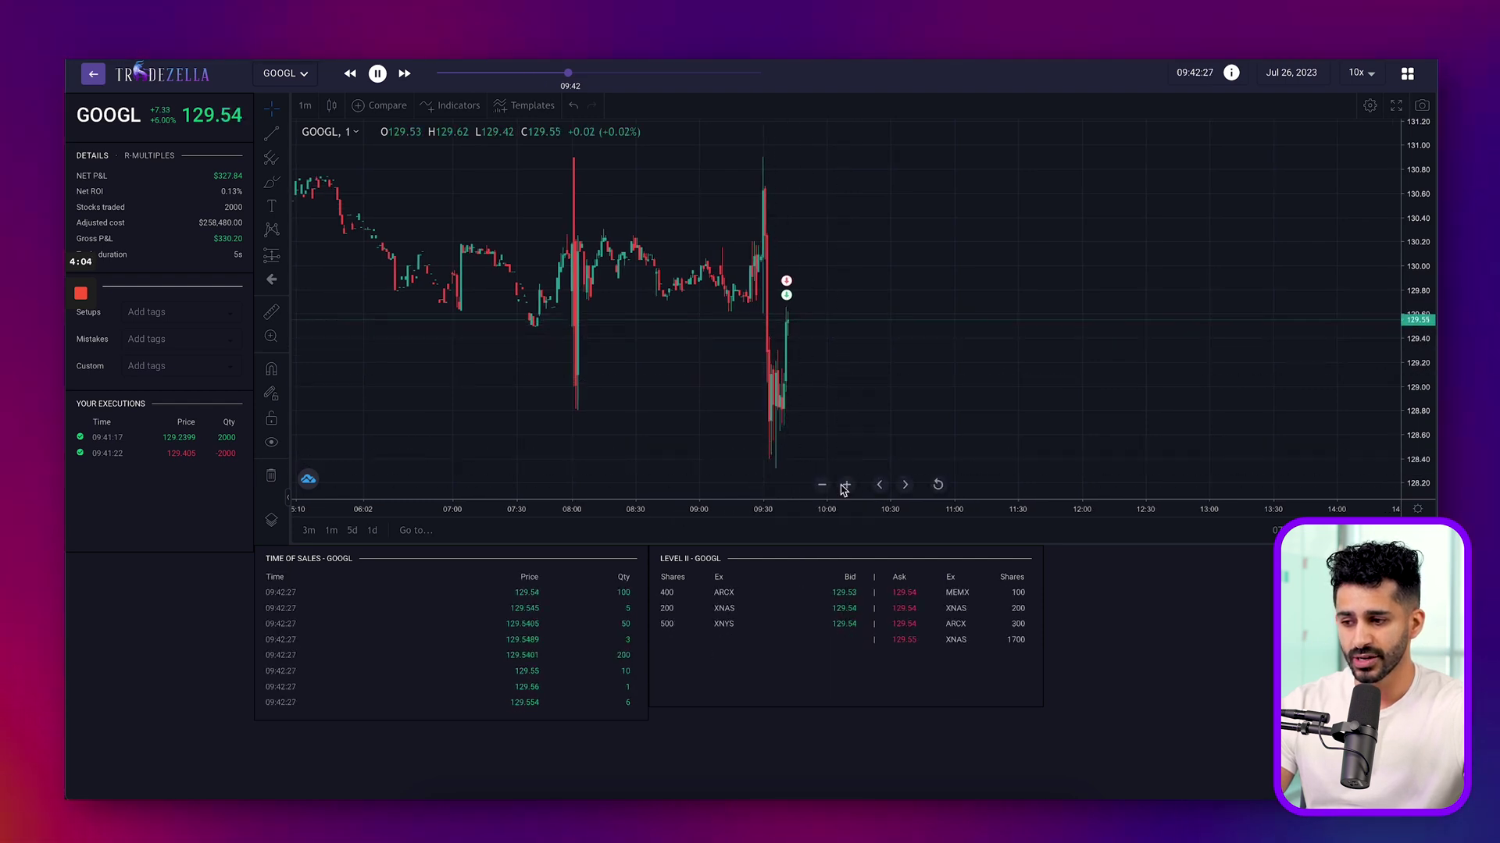
scroll(697, 398, up, 5)
scroll(697, 398, left, 5)
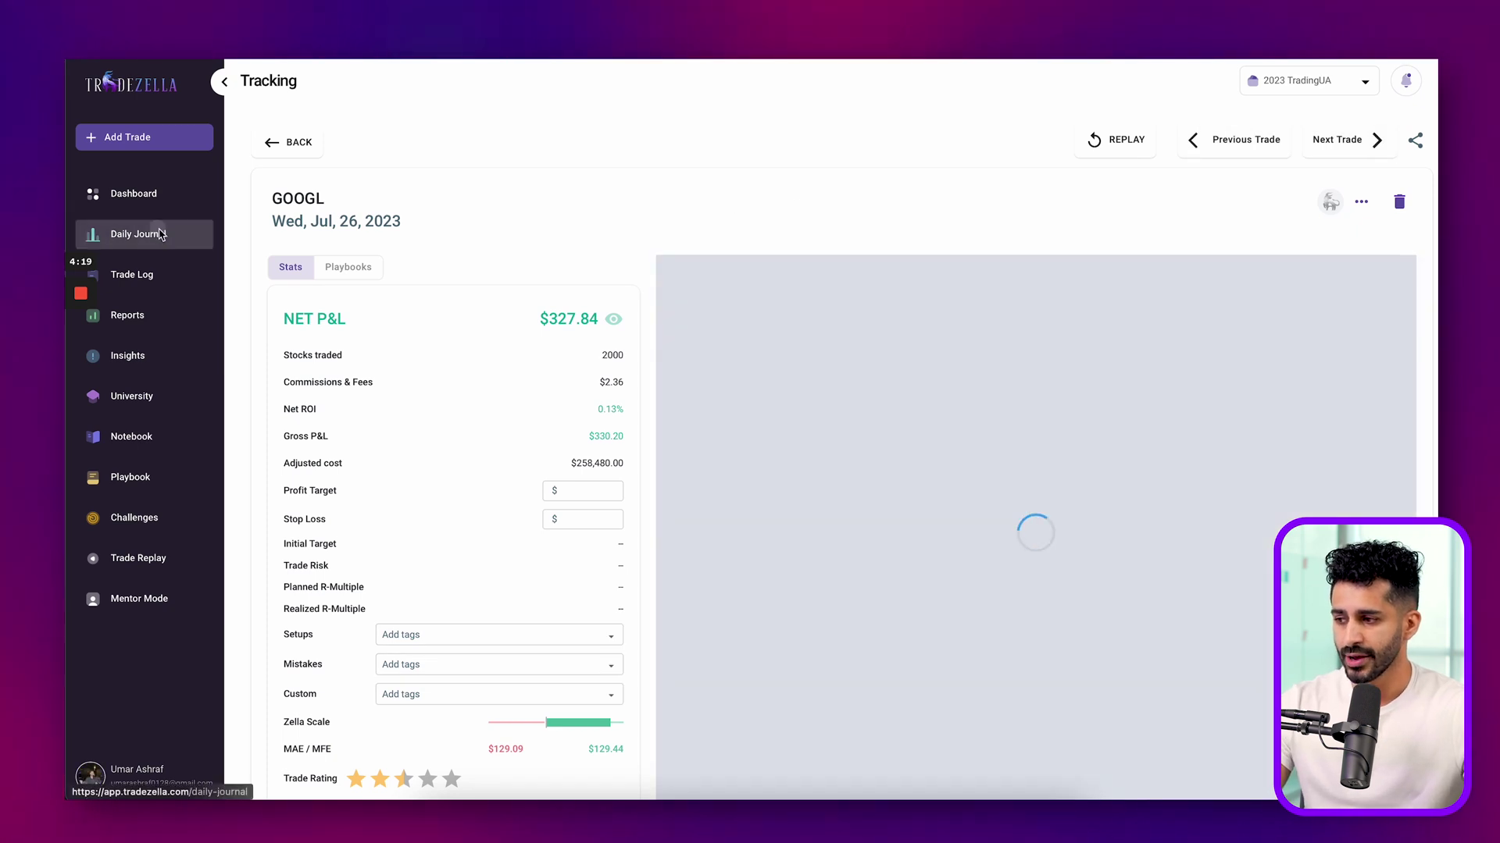
- Open the Daily Journal and expand Tue, Aug 01 to list its trades
click(161, 234)
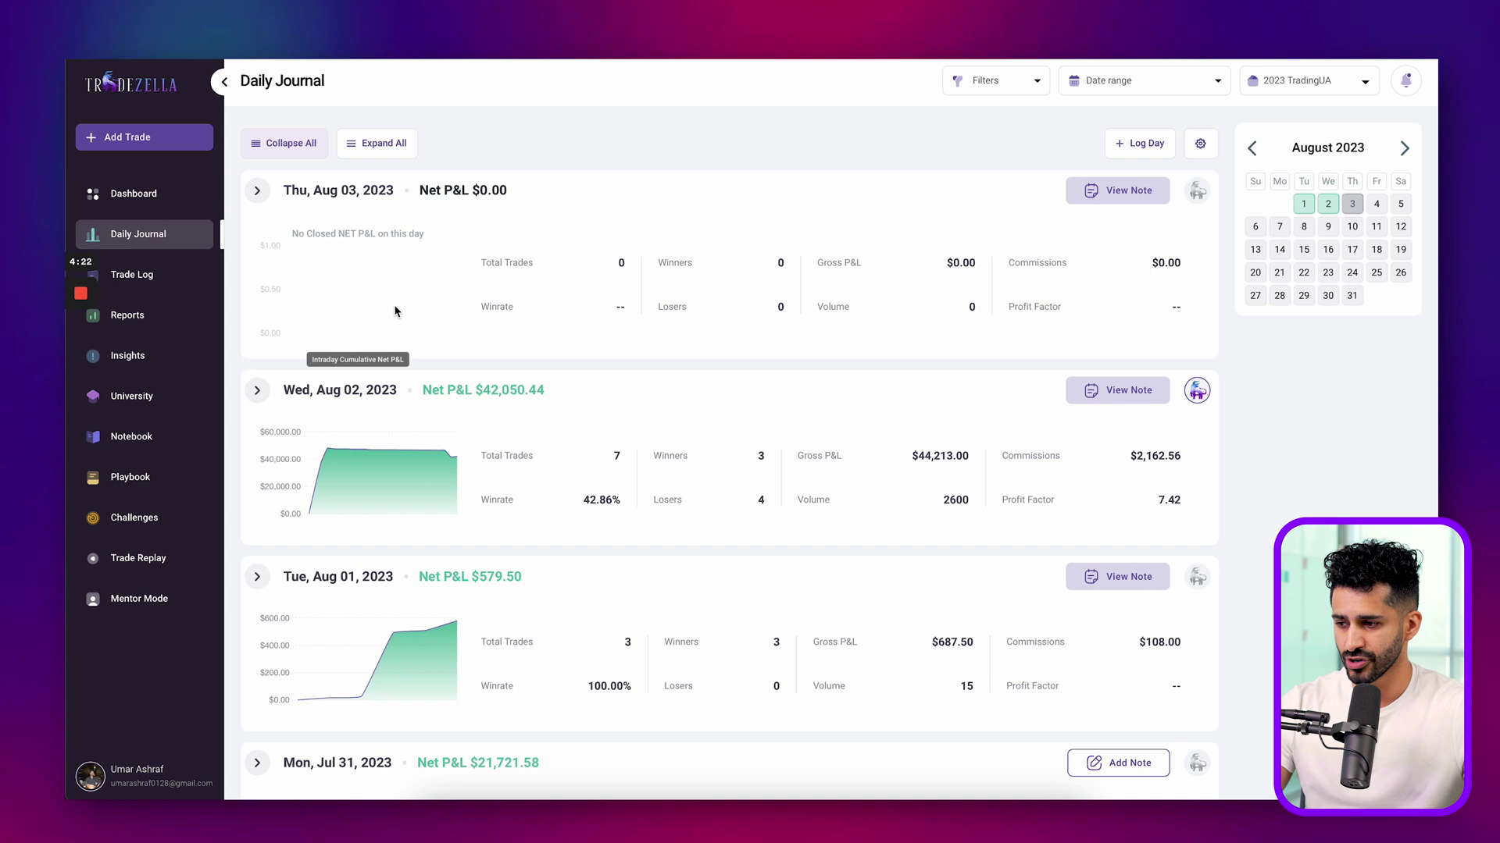
scroll(396, 311, down, 3)
scroll(379, 478, up, 1)
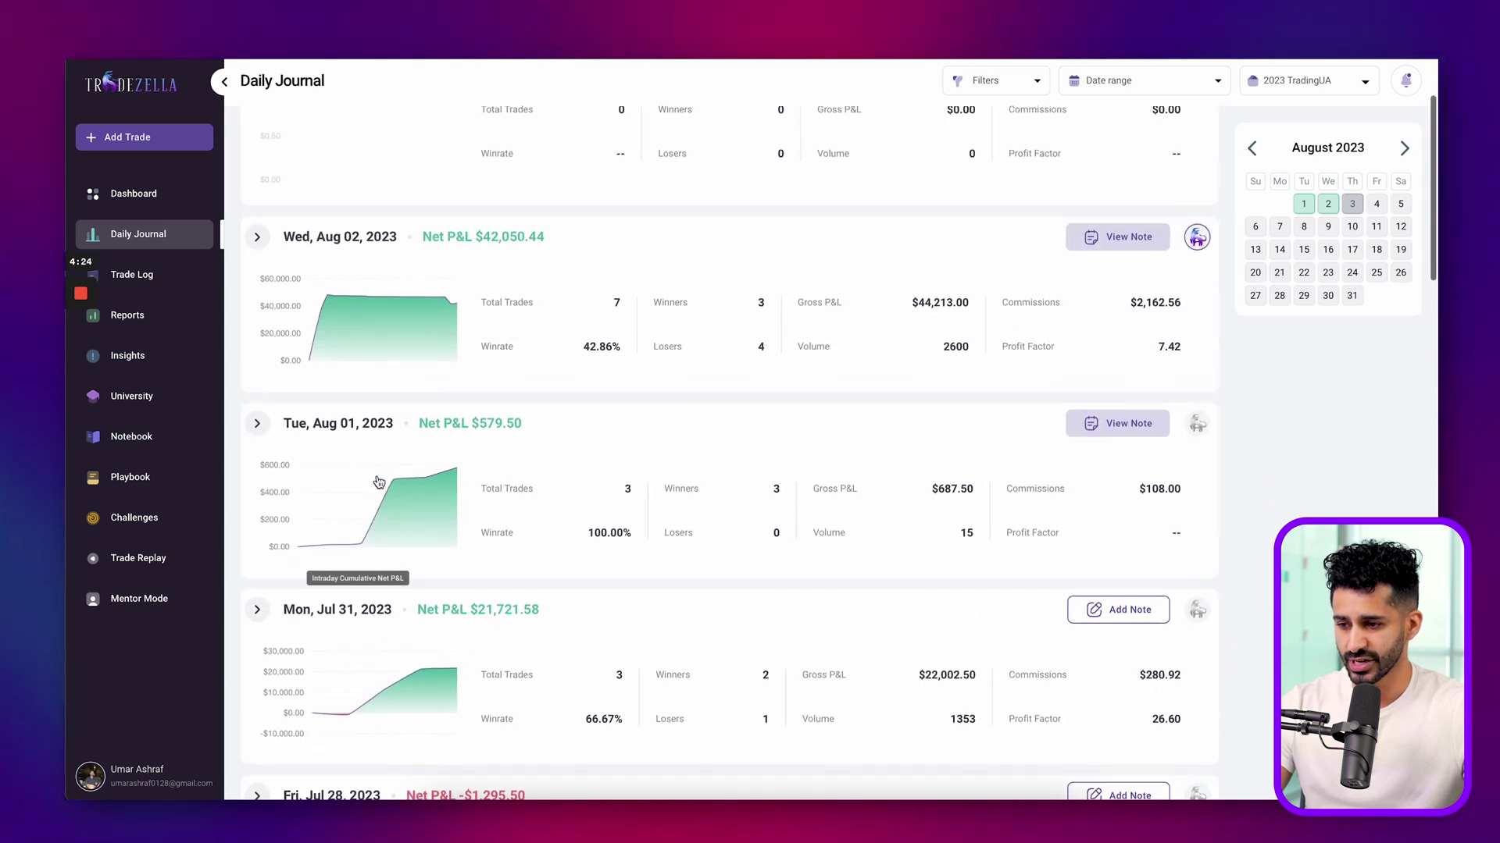
scroll(570, 395, down, 1)
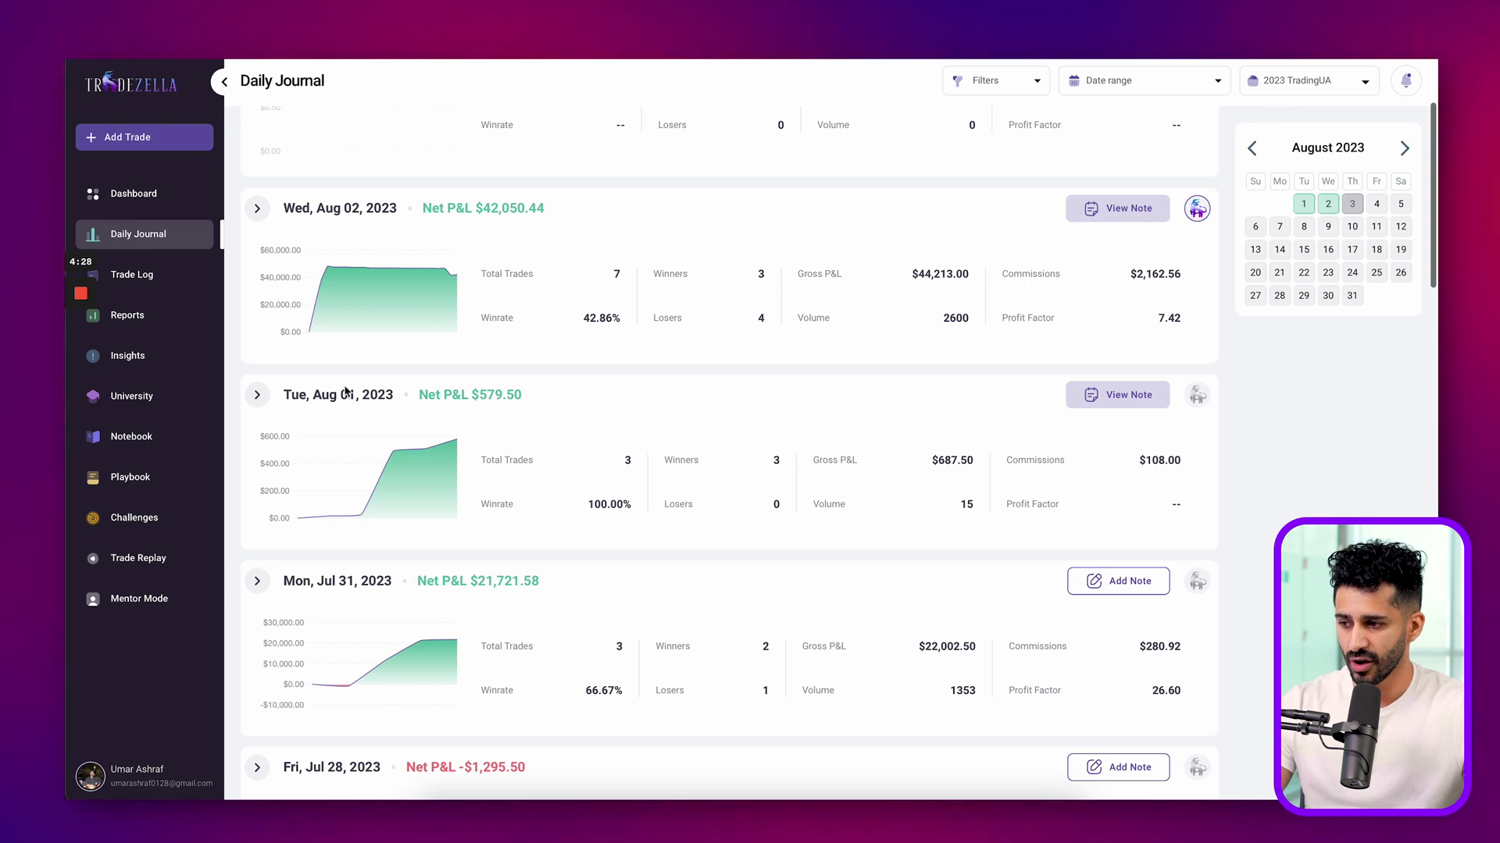
click(259, 396)
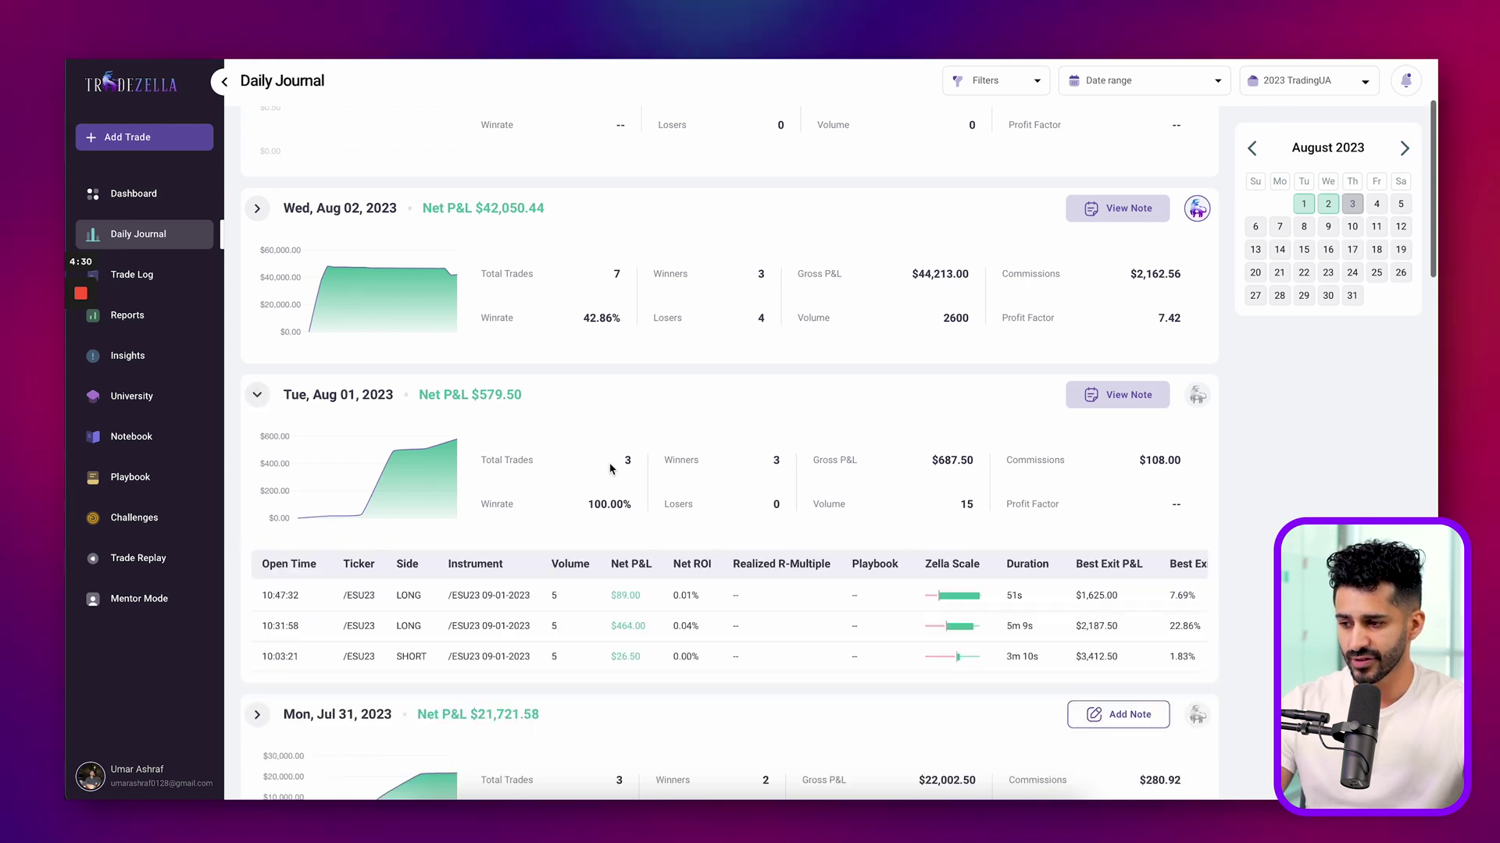
scroll(492, 561, down, 1)
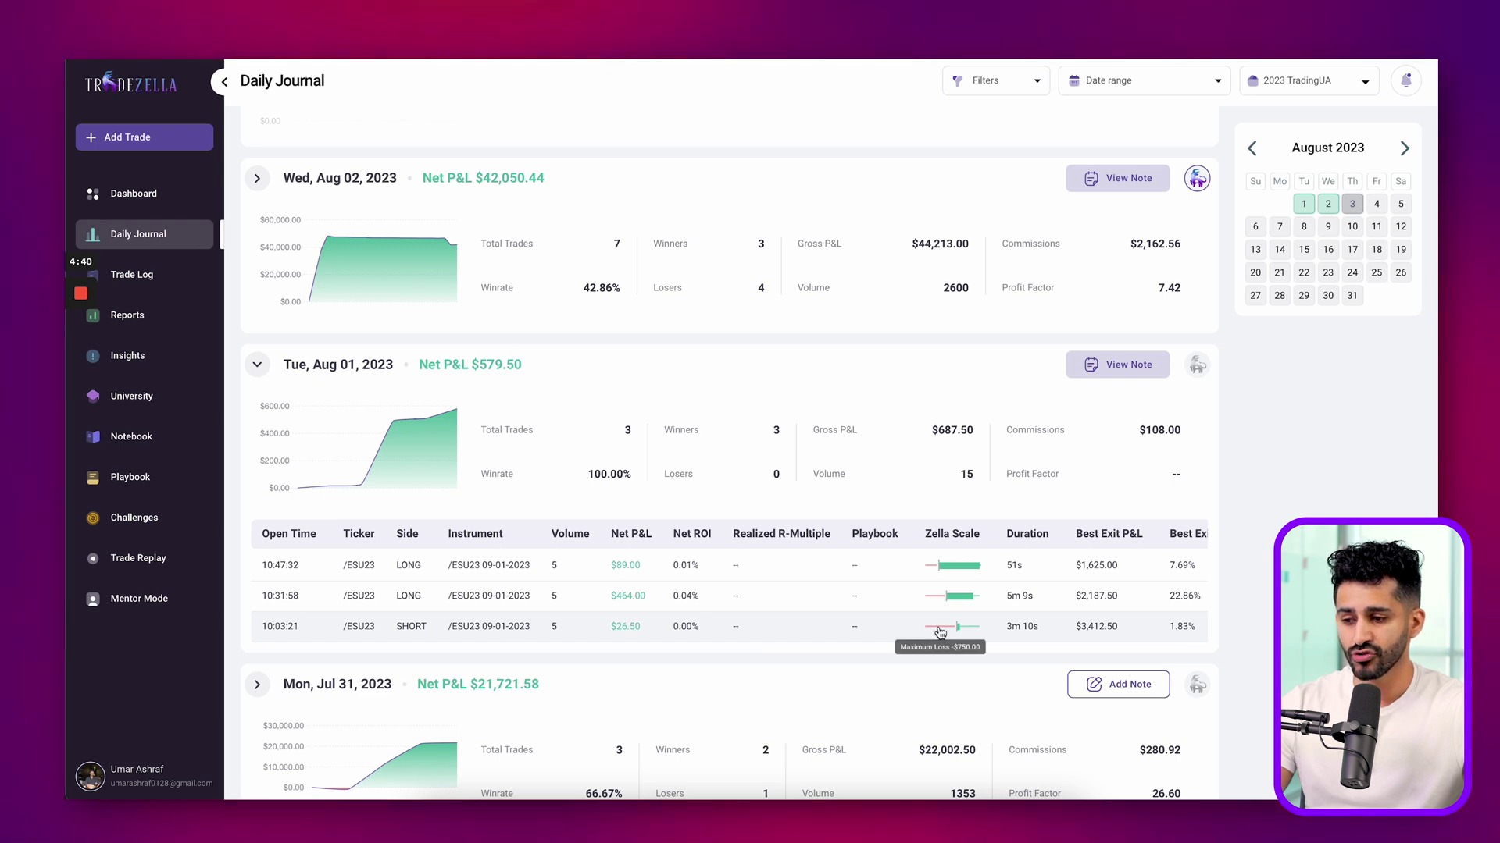
mouse_move(958, 625)
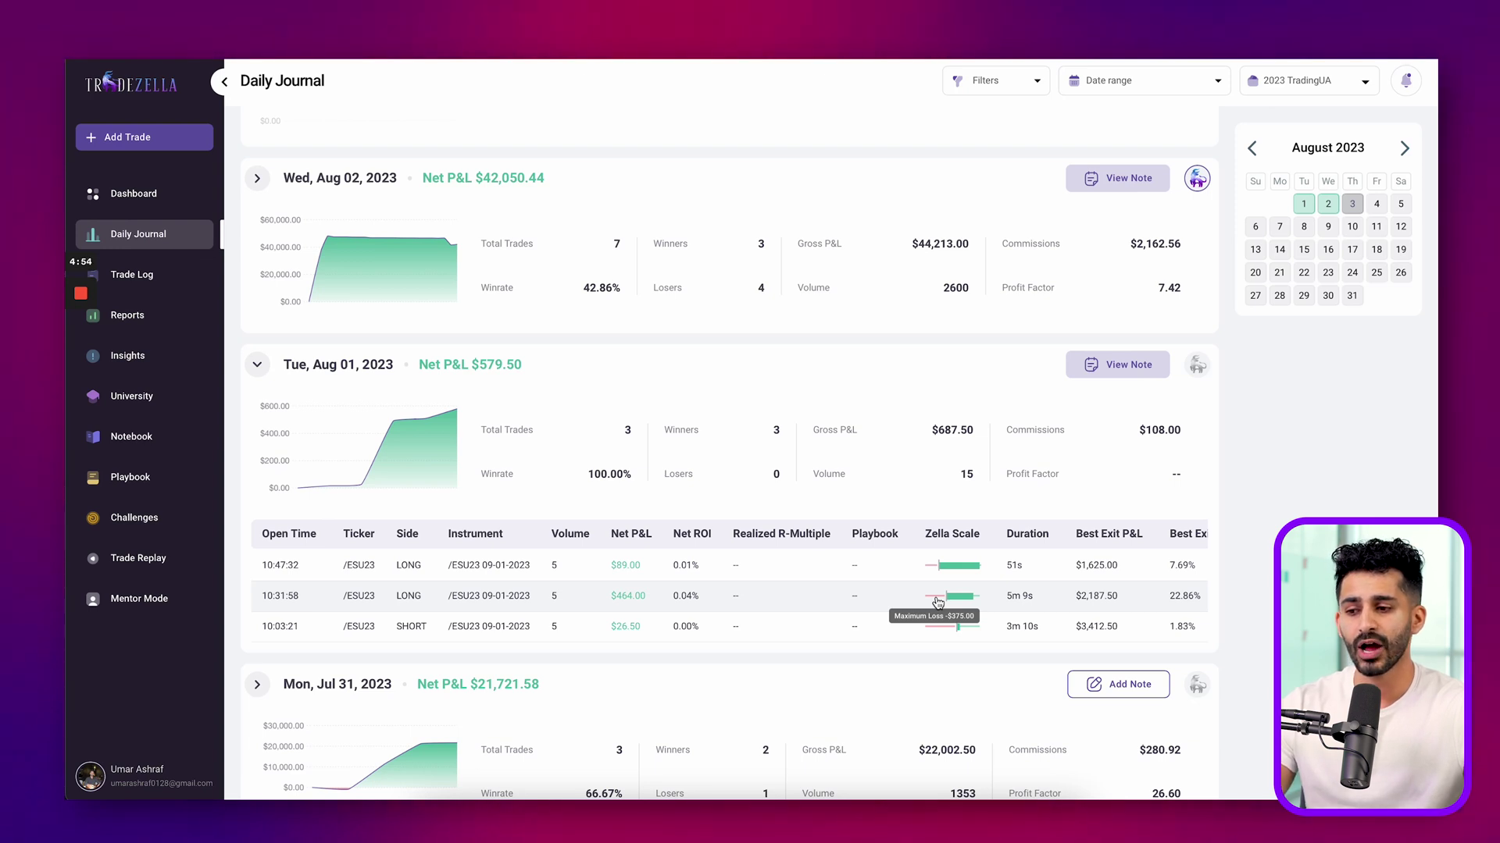
scroll(937, 602, up, 1)
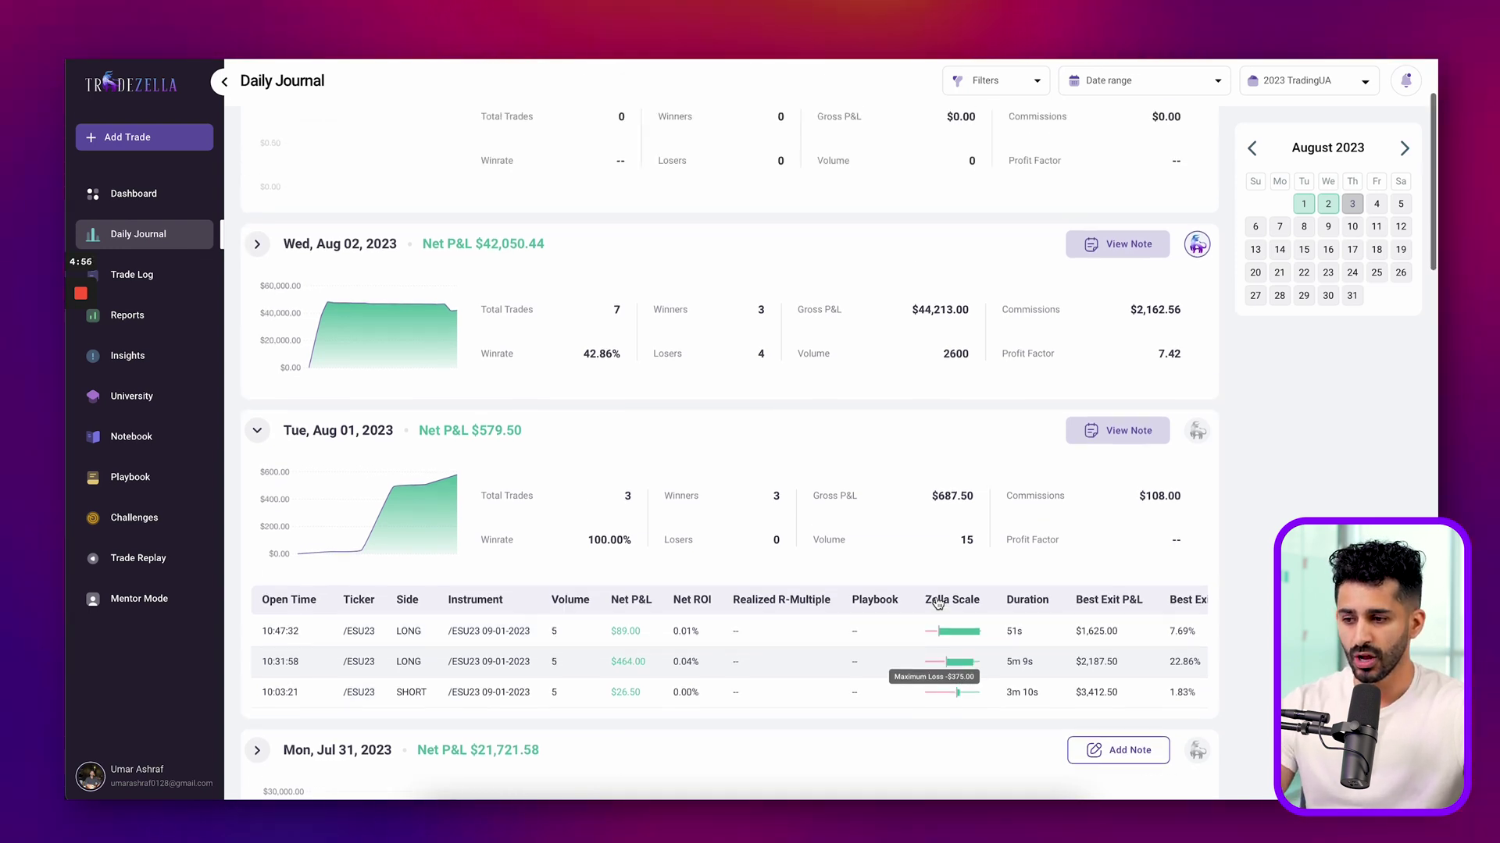
- Paste a chart screenshot into the Aug 01 note below the Market line, then close it
click(1129, 437)
scroll(617, 555, down, 2)
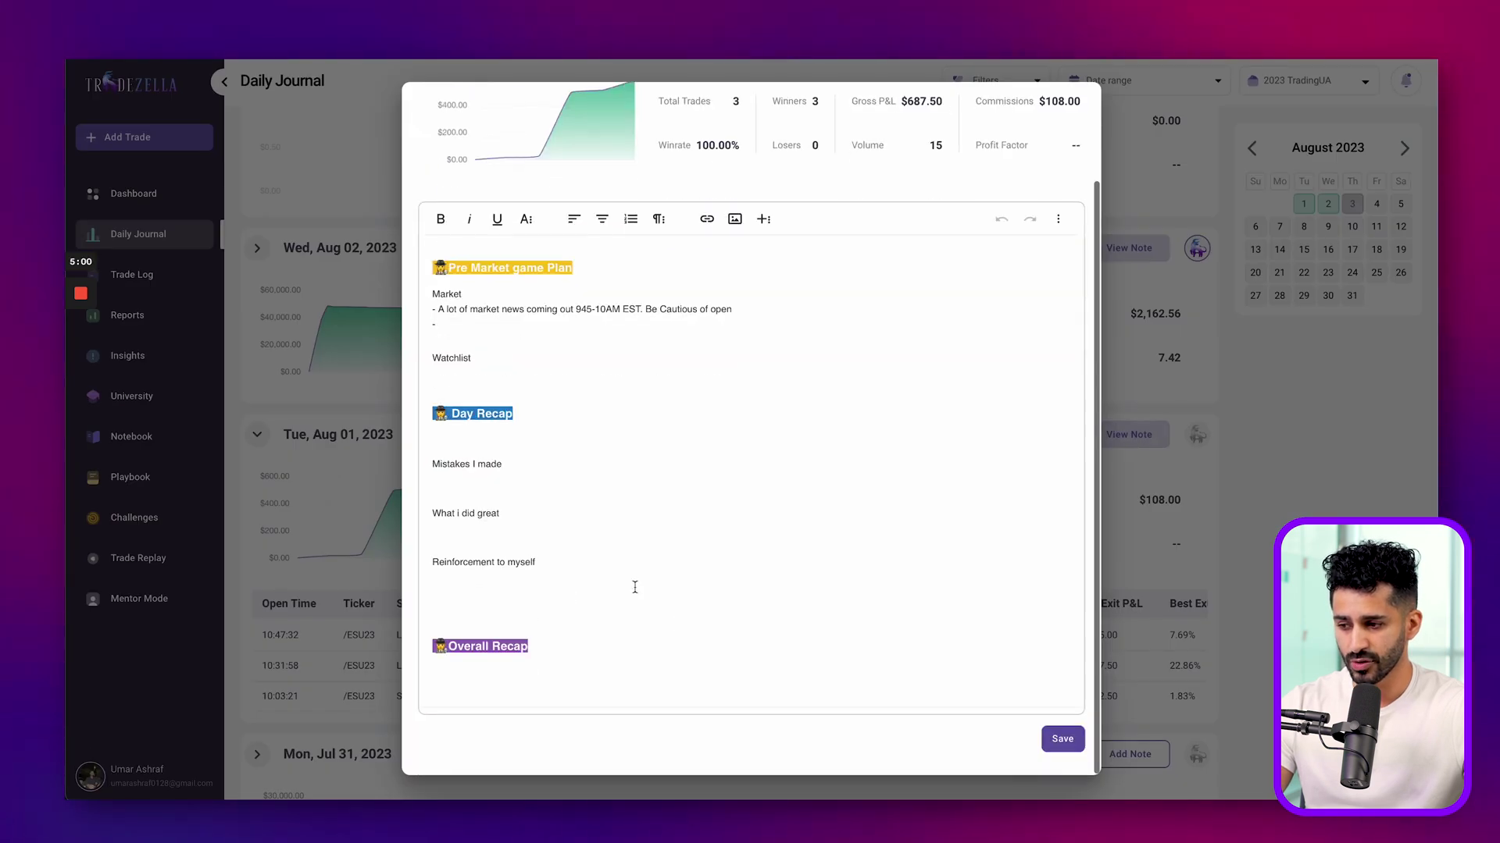
key(ctrl+v)
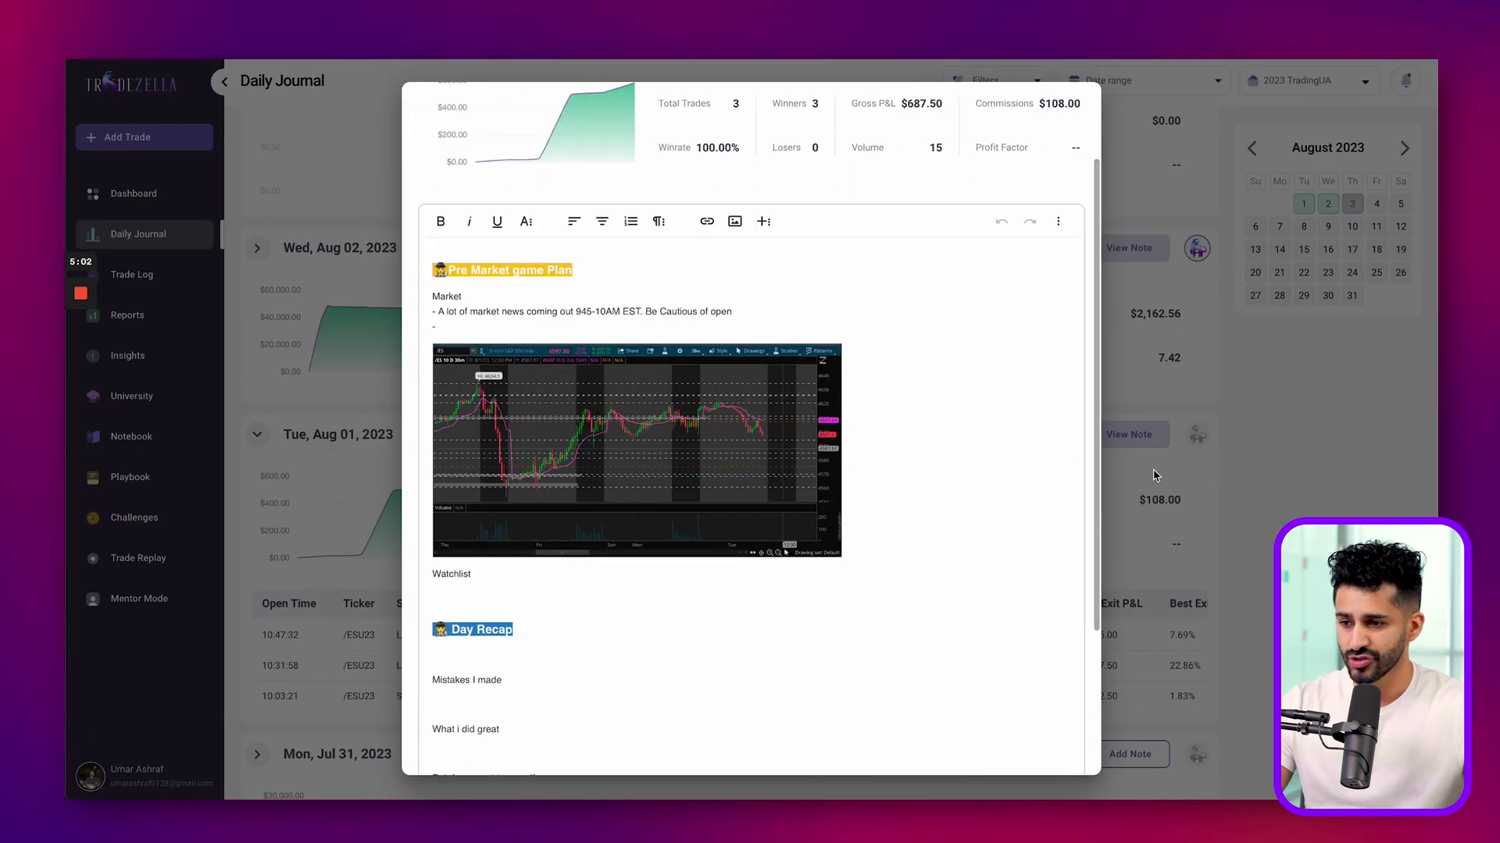
scroll(1248, 228, up, 3)
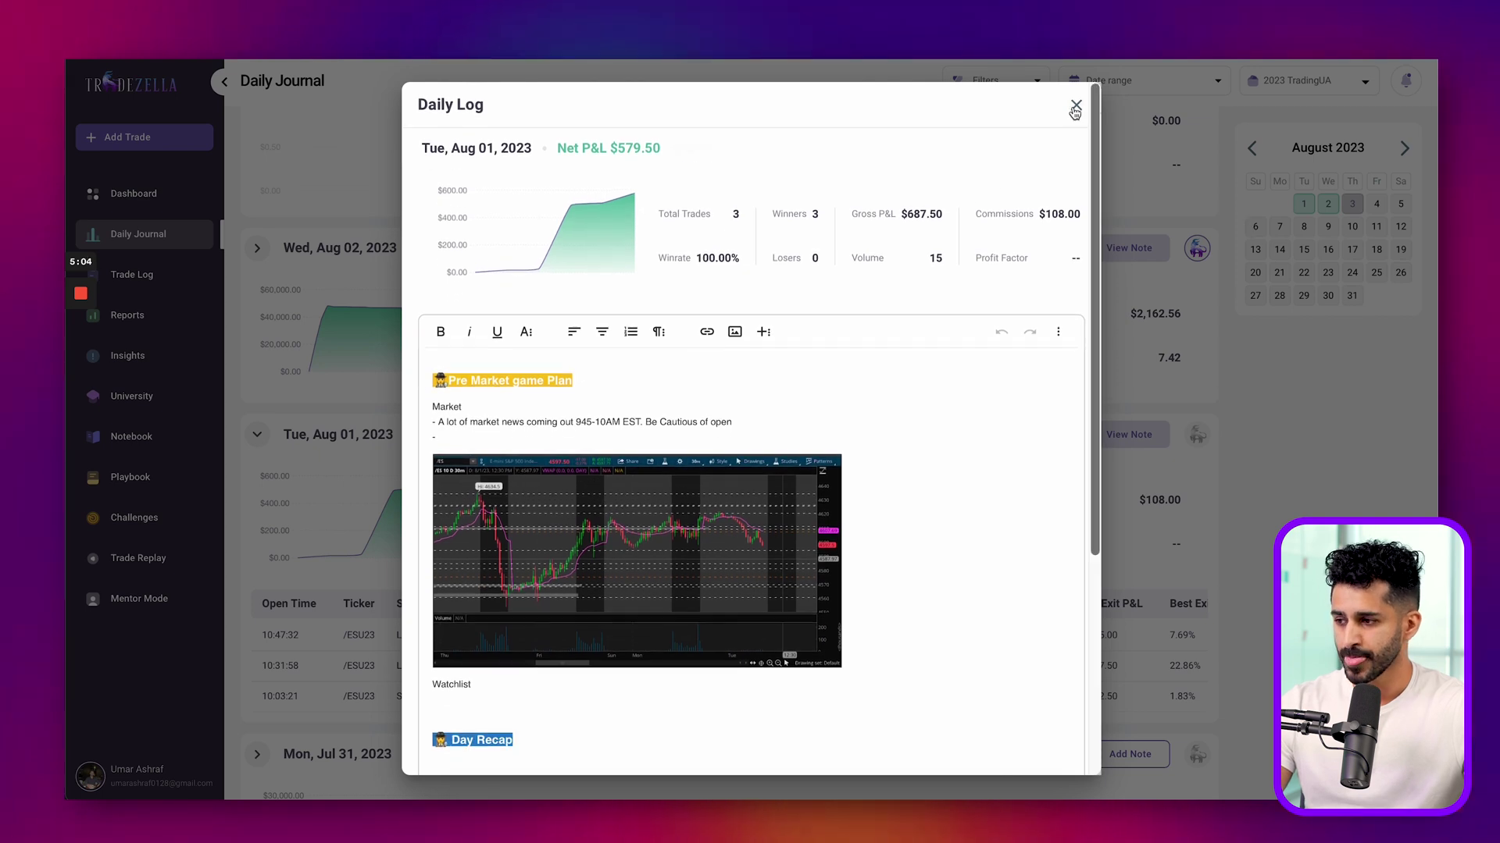
click(1076, 105)
- Open the Trade Log and drag the Close Date column to sit after Net ROI
click(186, 287)
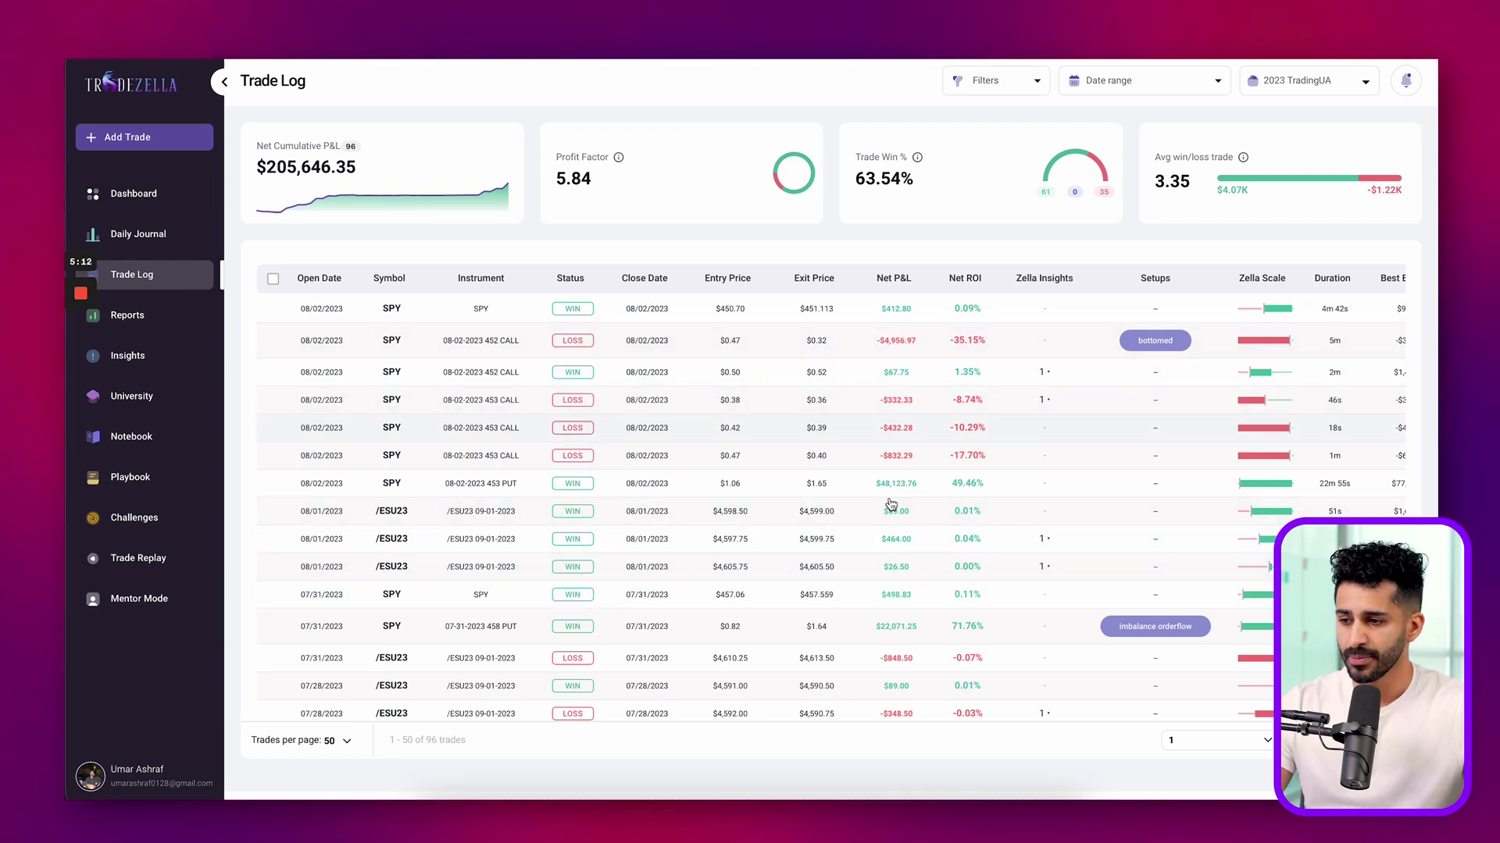
scroll(1328, 295, right, 3)
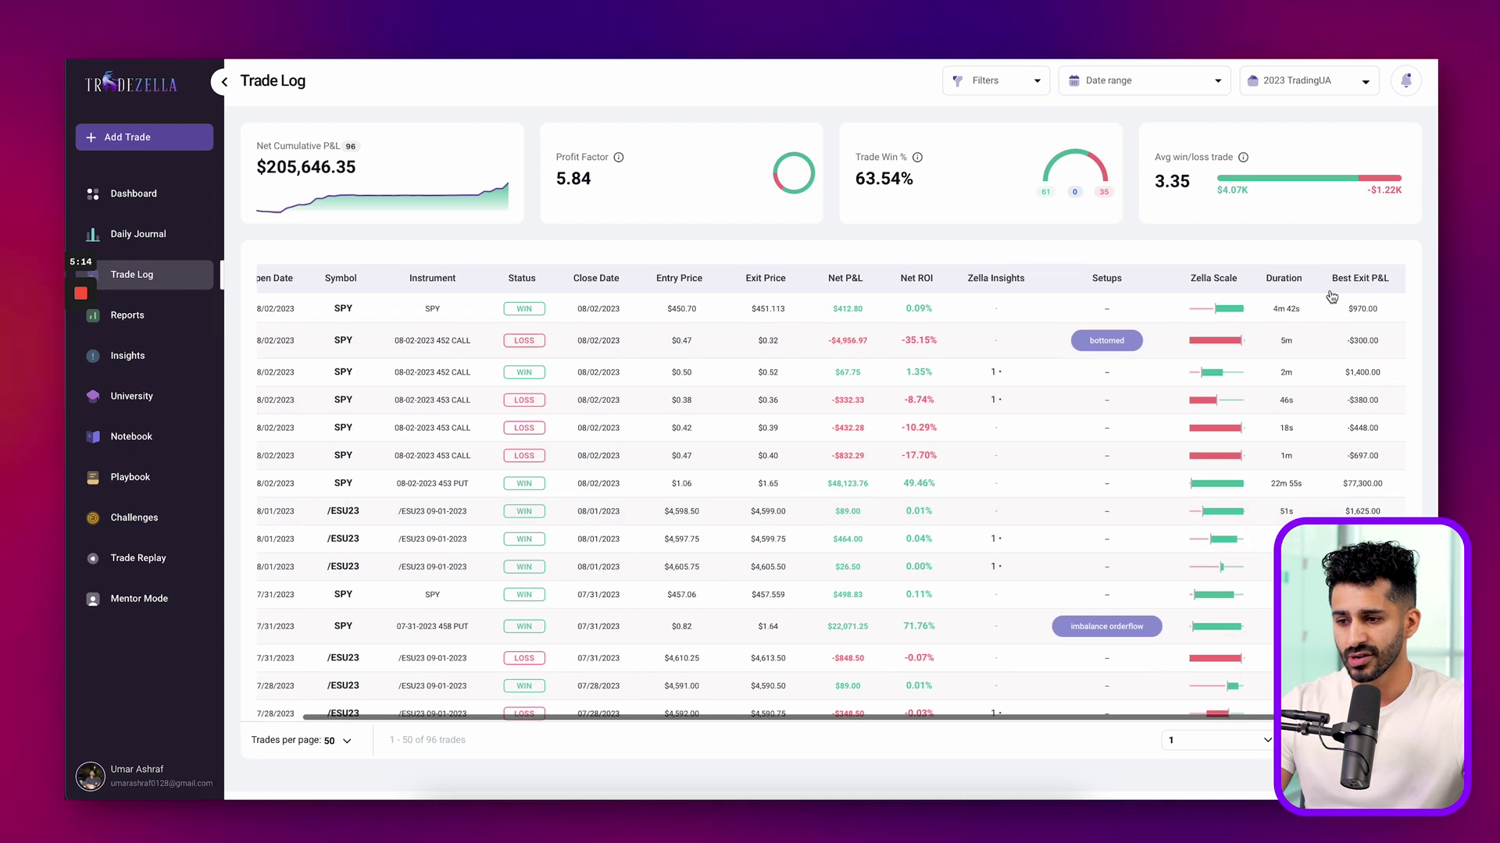
click(1383, 278)
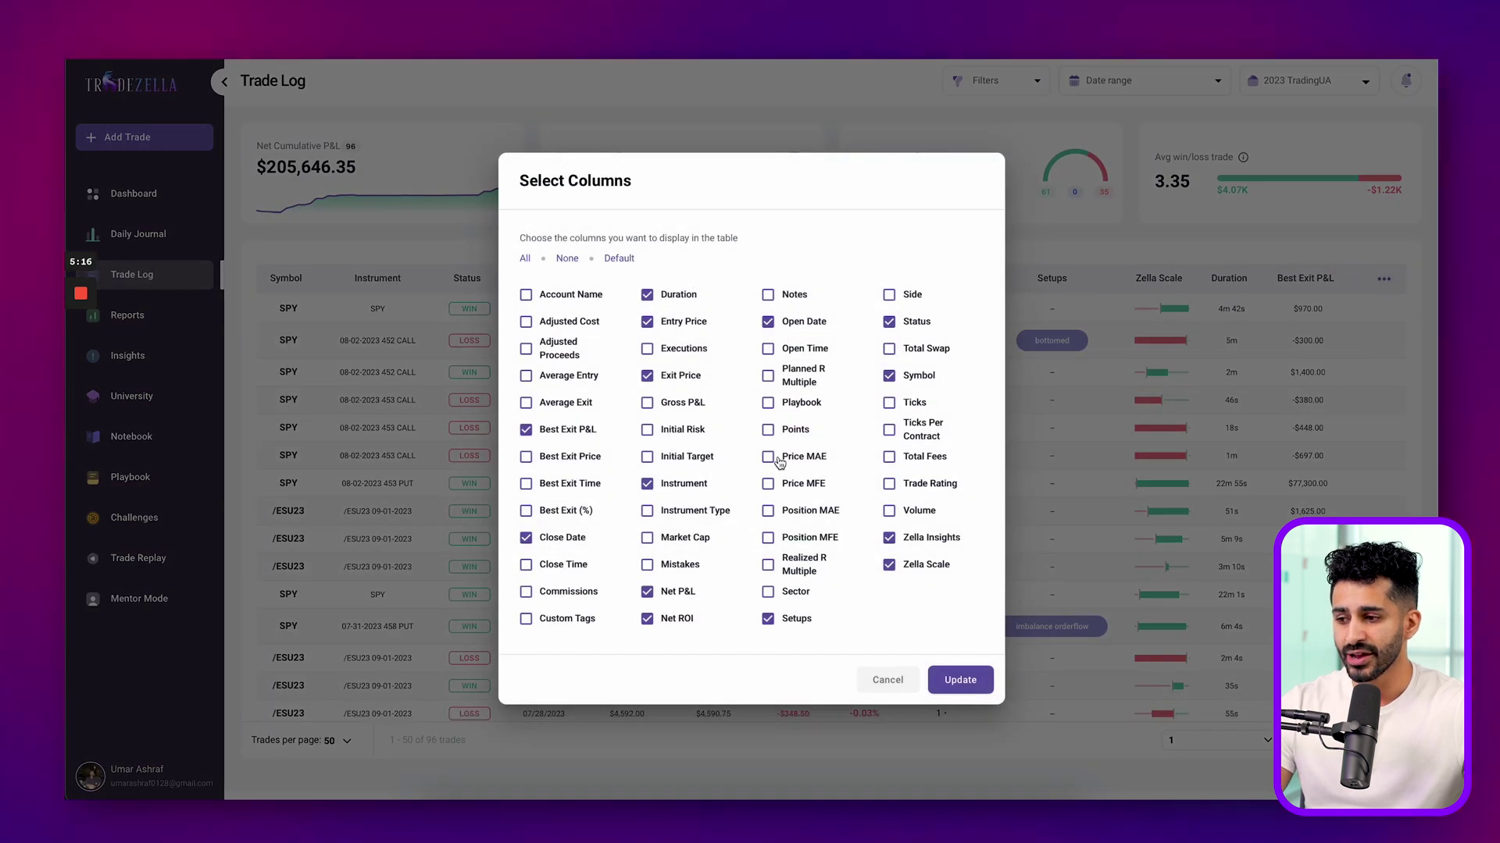
click(886, 682)
drag(534, 278, 857, 278)
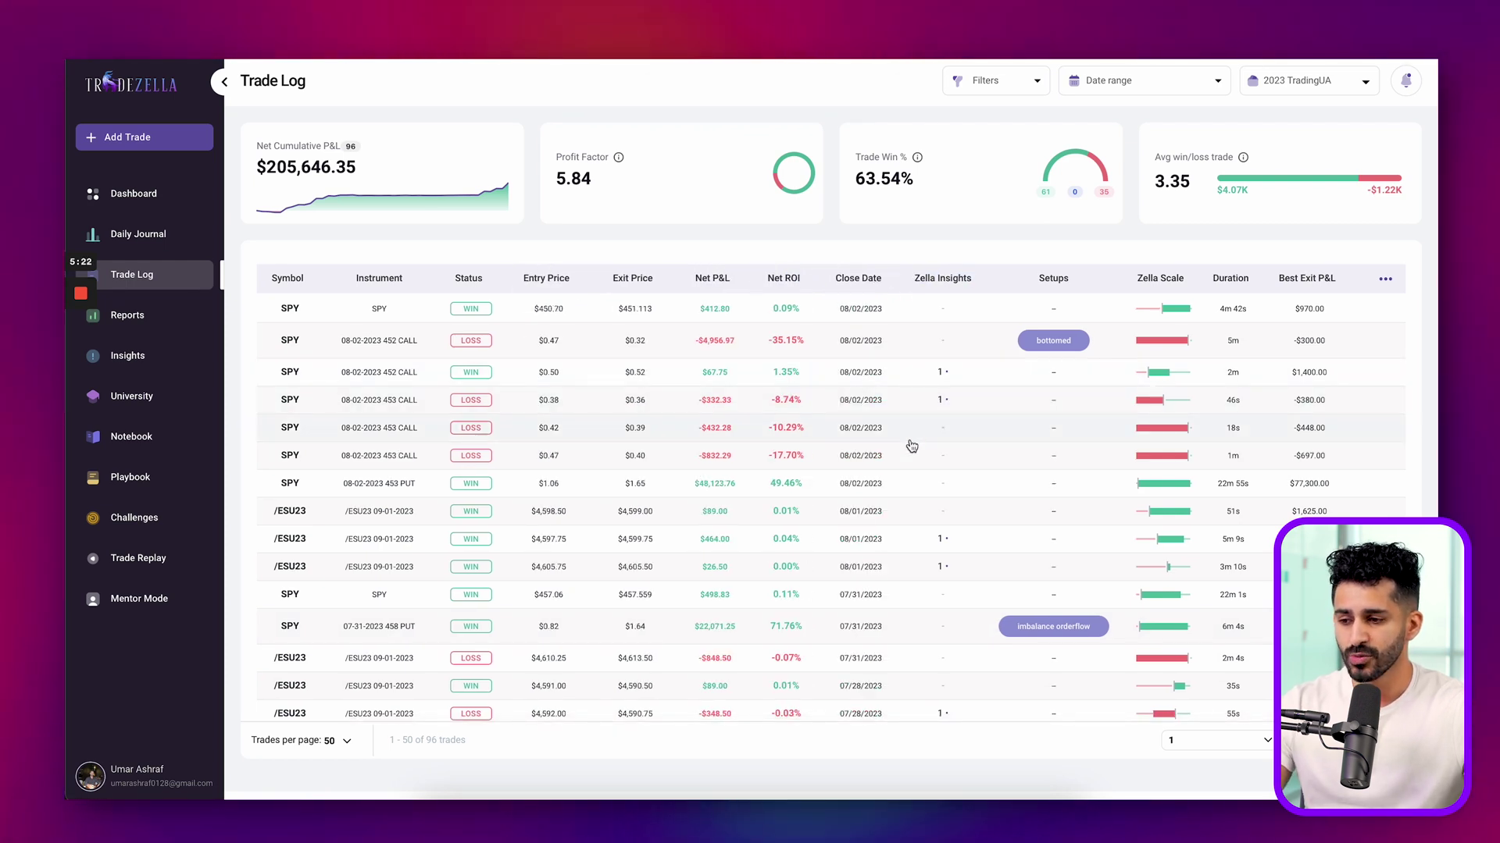
- Browse Detailed reports by duration and 5-minute time intervals, ending on the Options expiration view
click(182, 326)
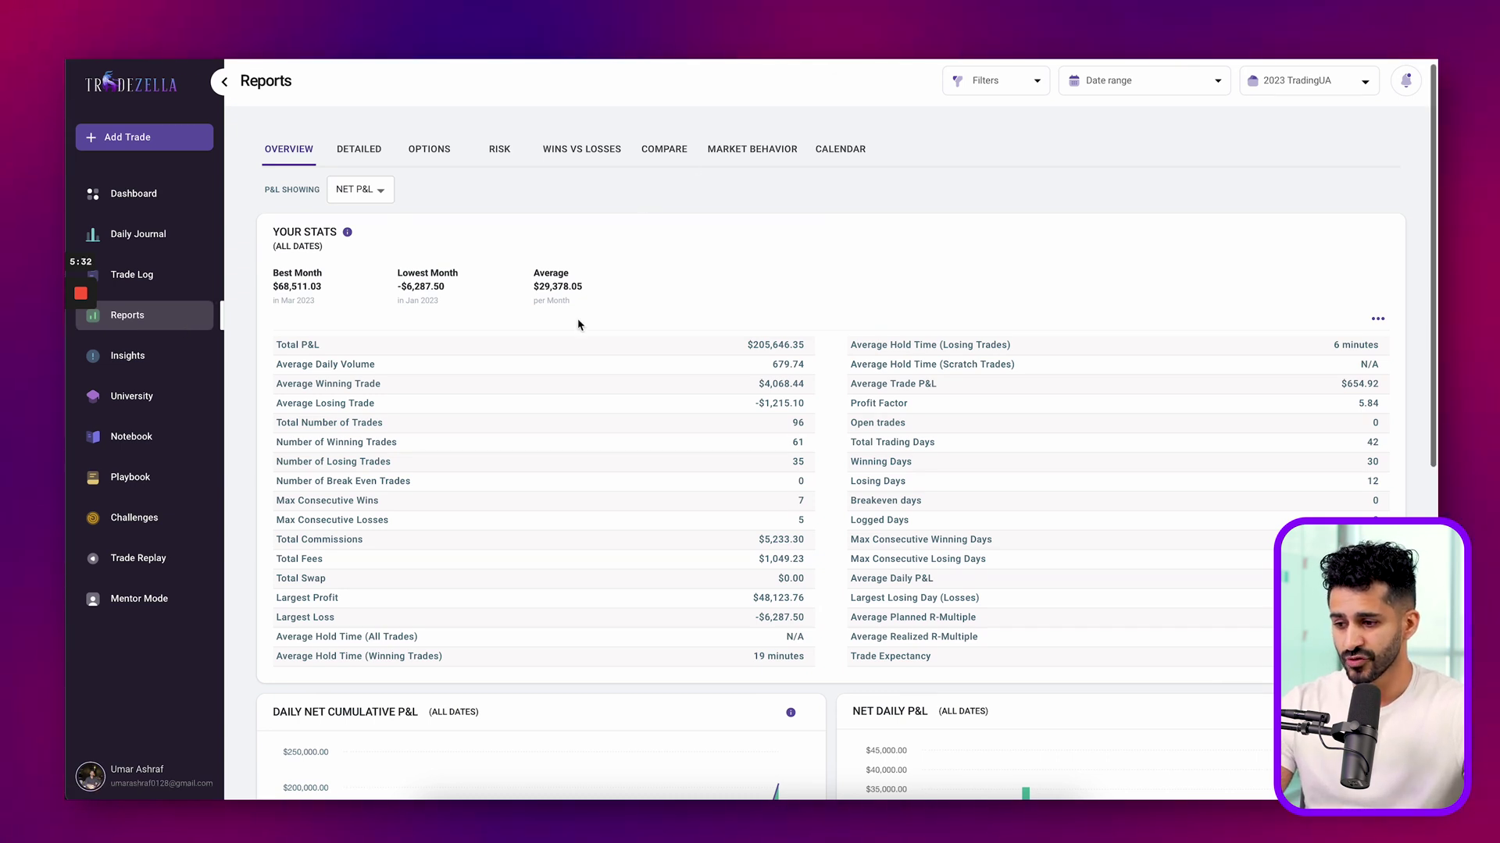
click(381, 165)
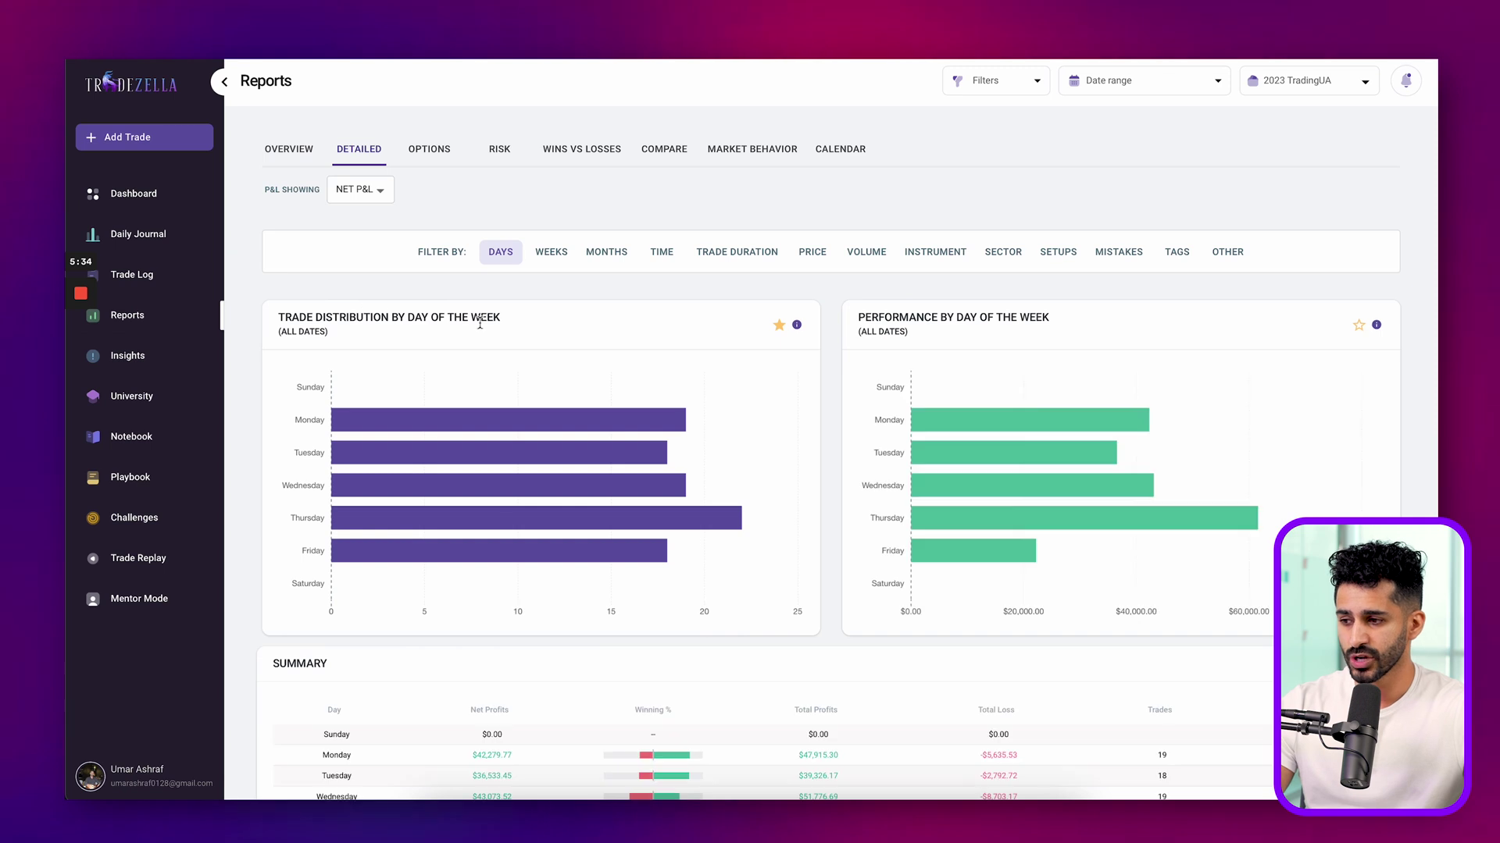
mouse_move(973, 551)
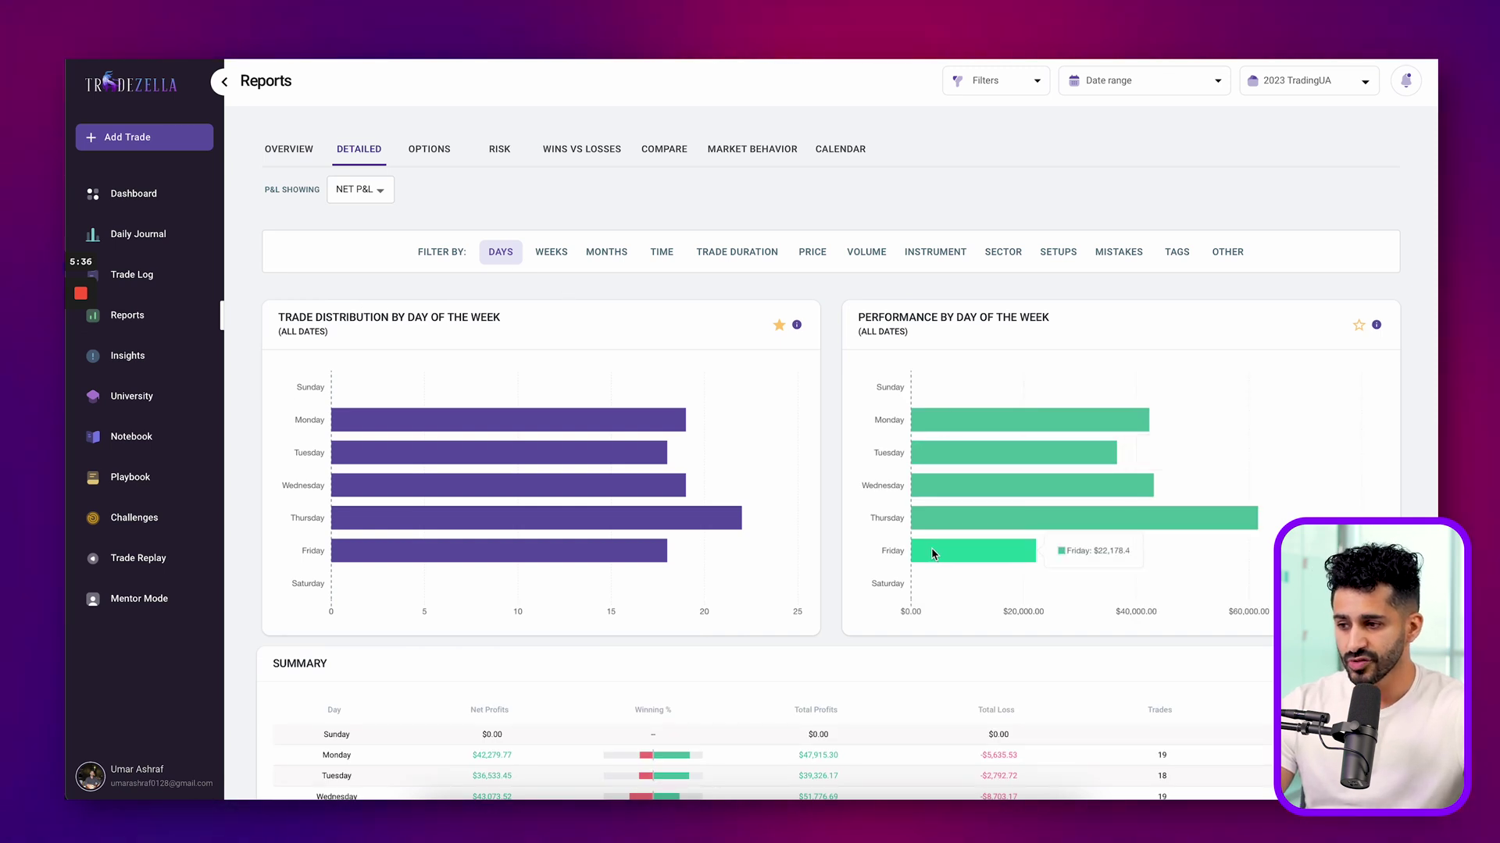
click(735, 253)
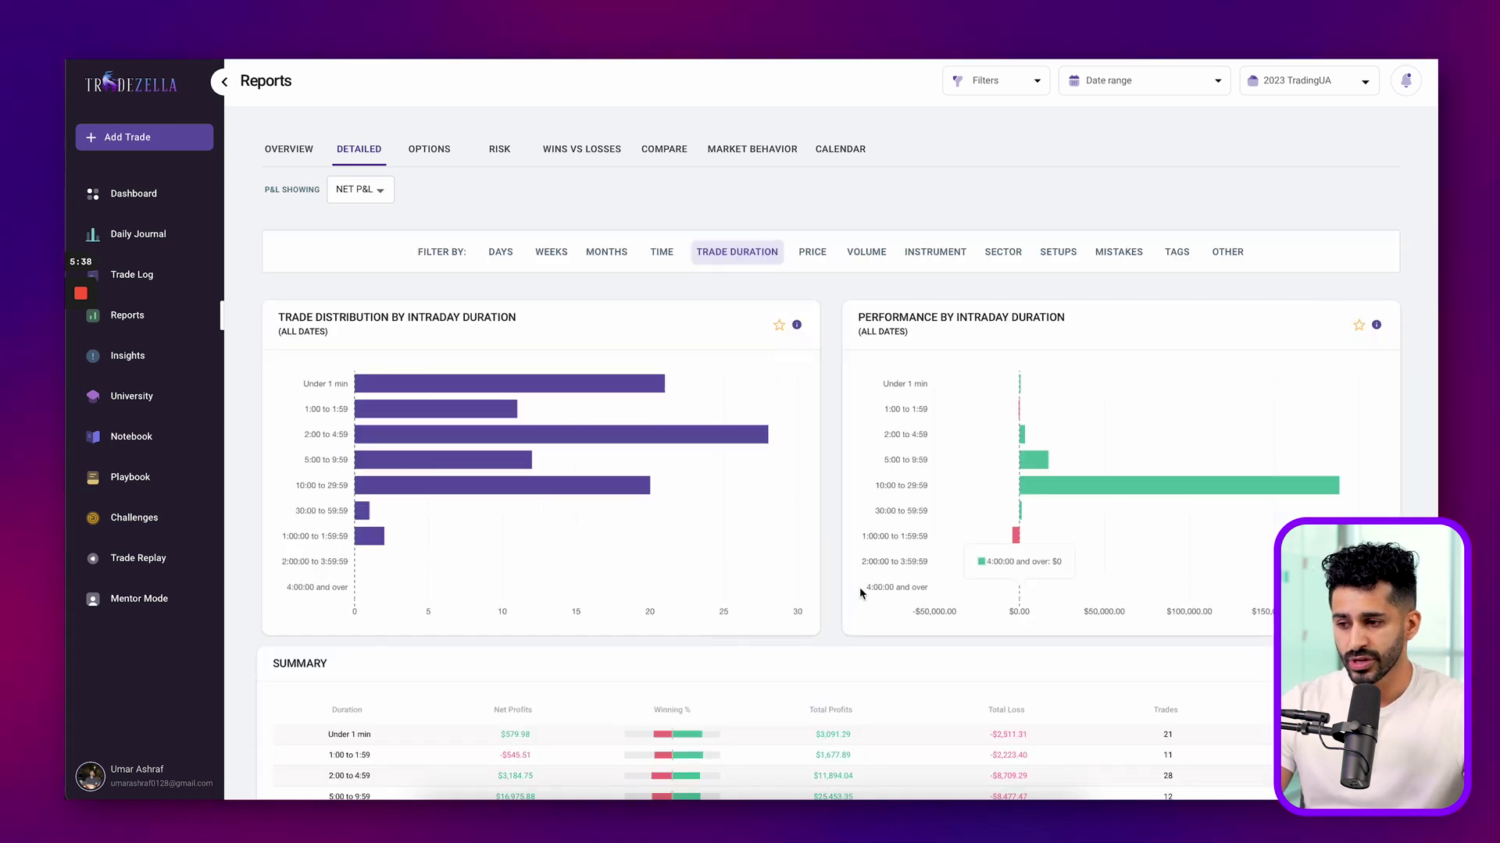
click(674, 260)
click(407, 306)
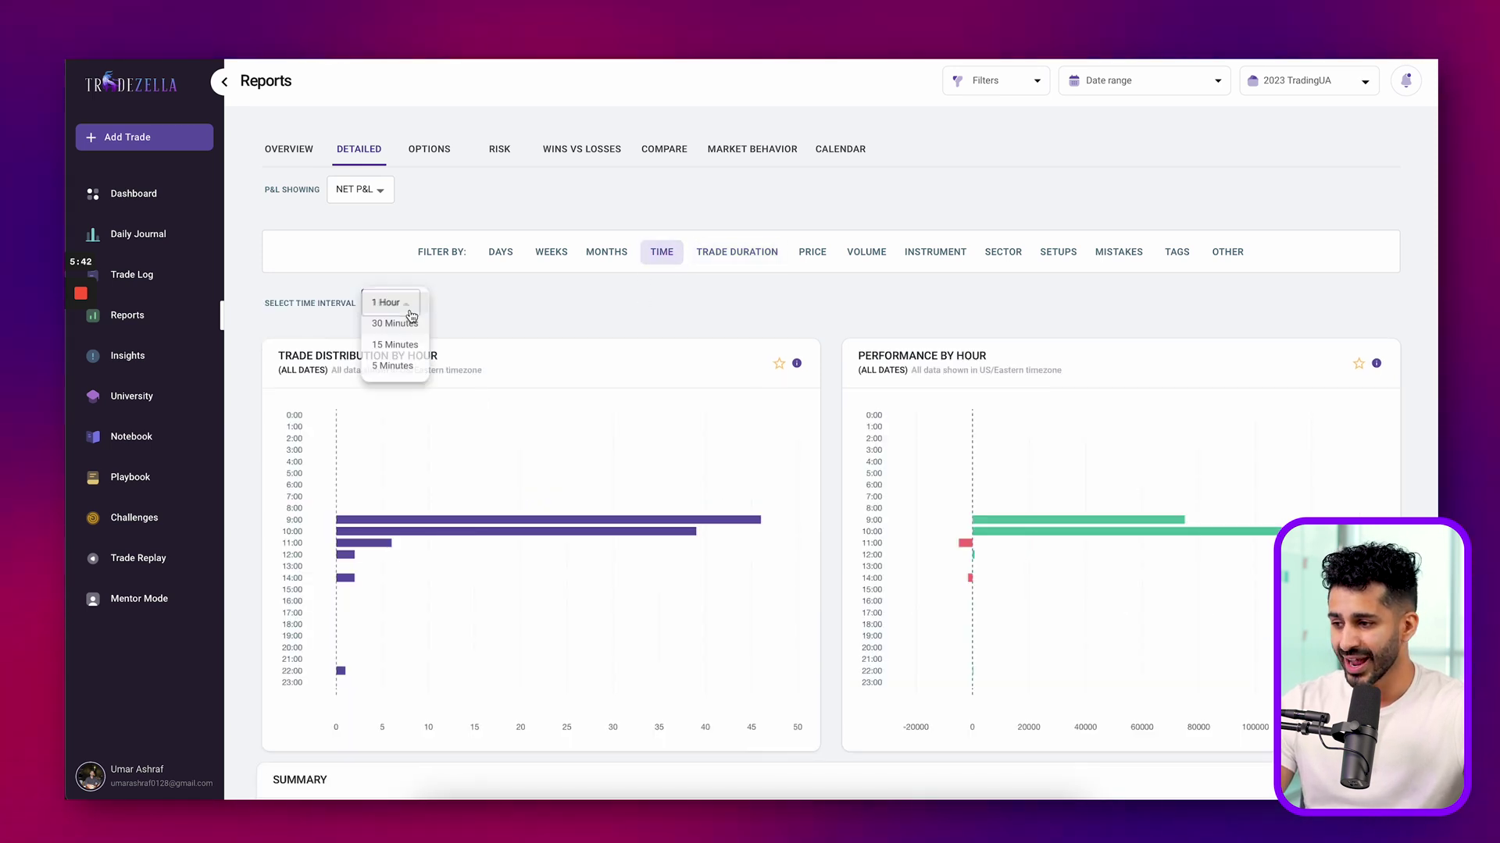
click(392, 367)
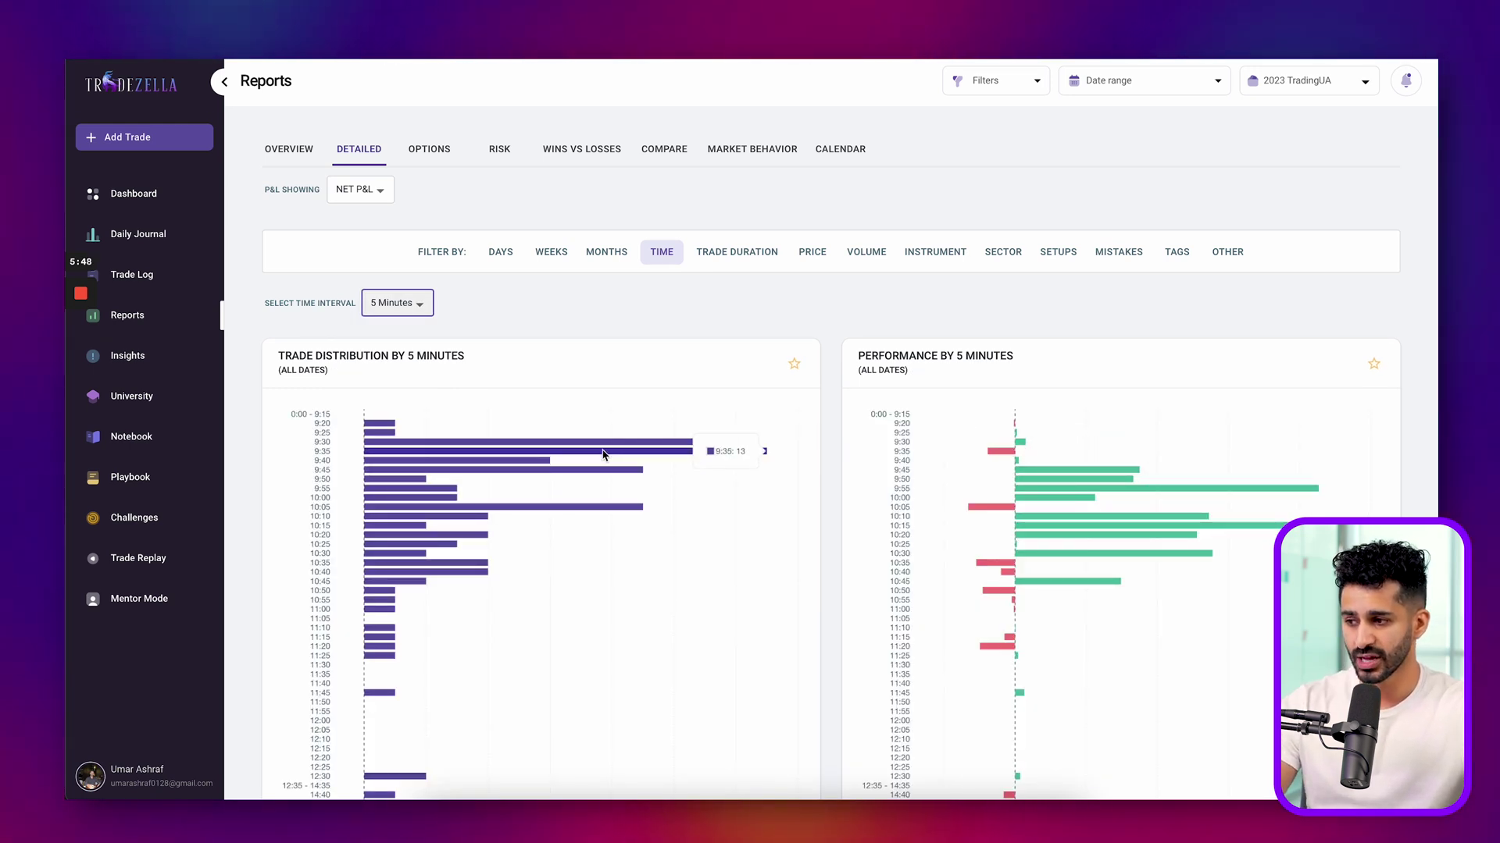
click(452, 149)
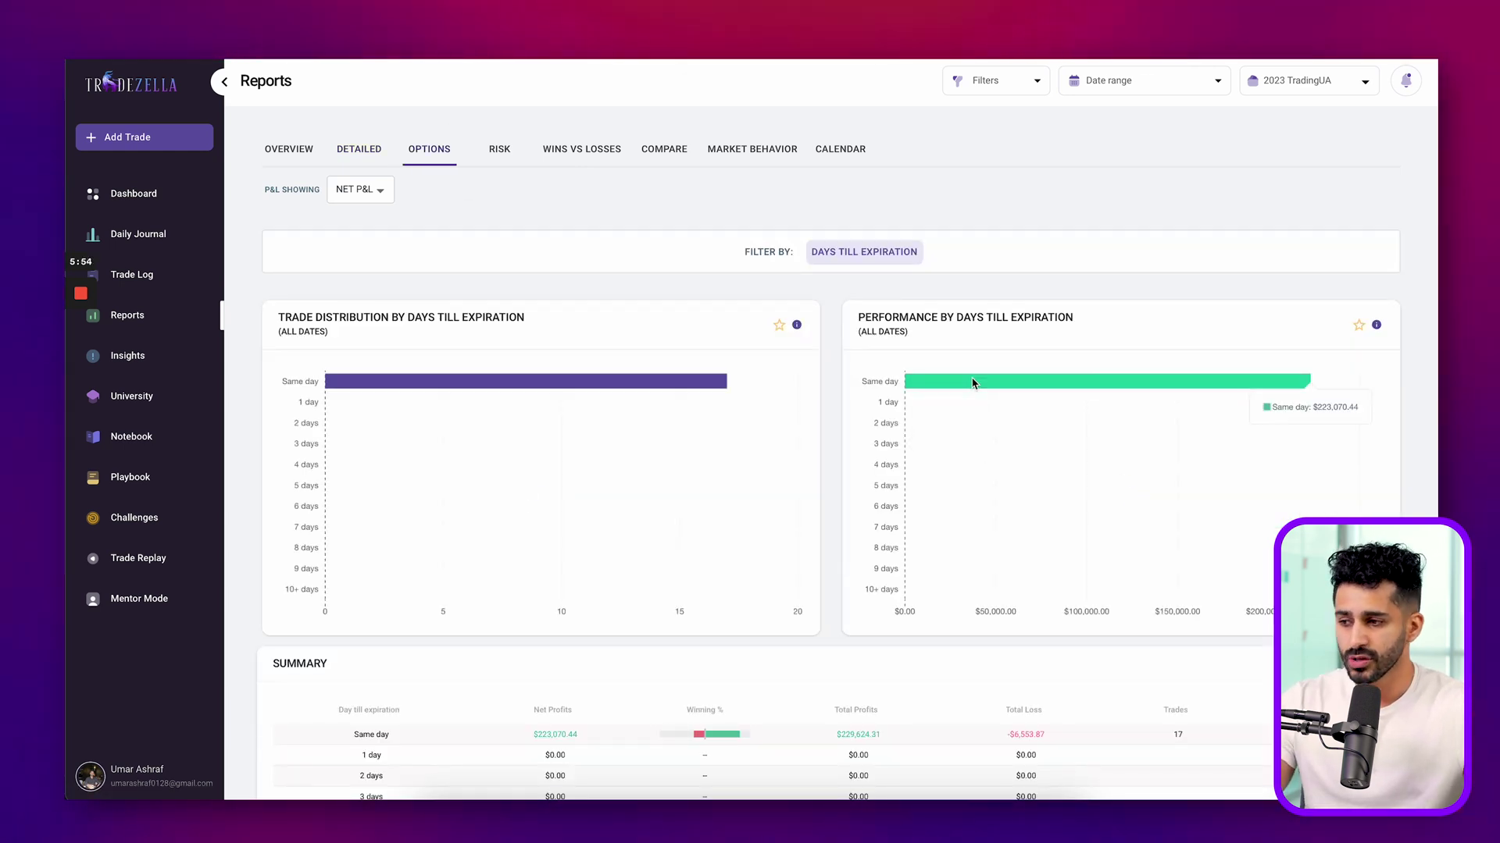
- Step through the Risk and Market Behavior reports to the 2023 Calendar view
click(501, 150)
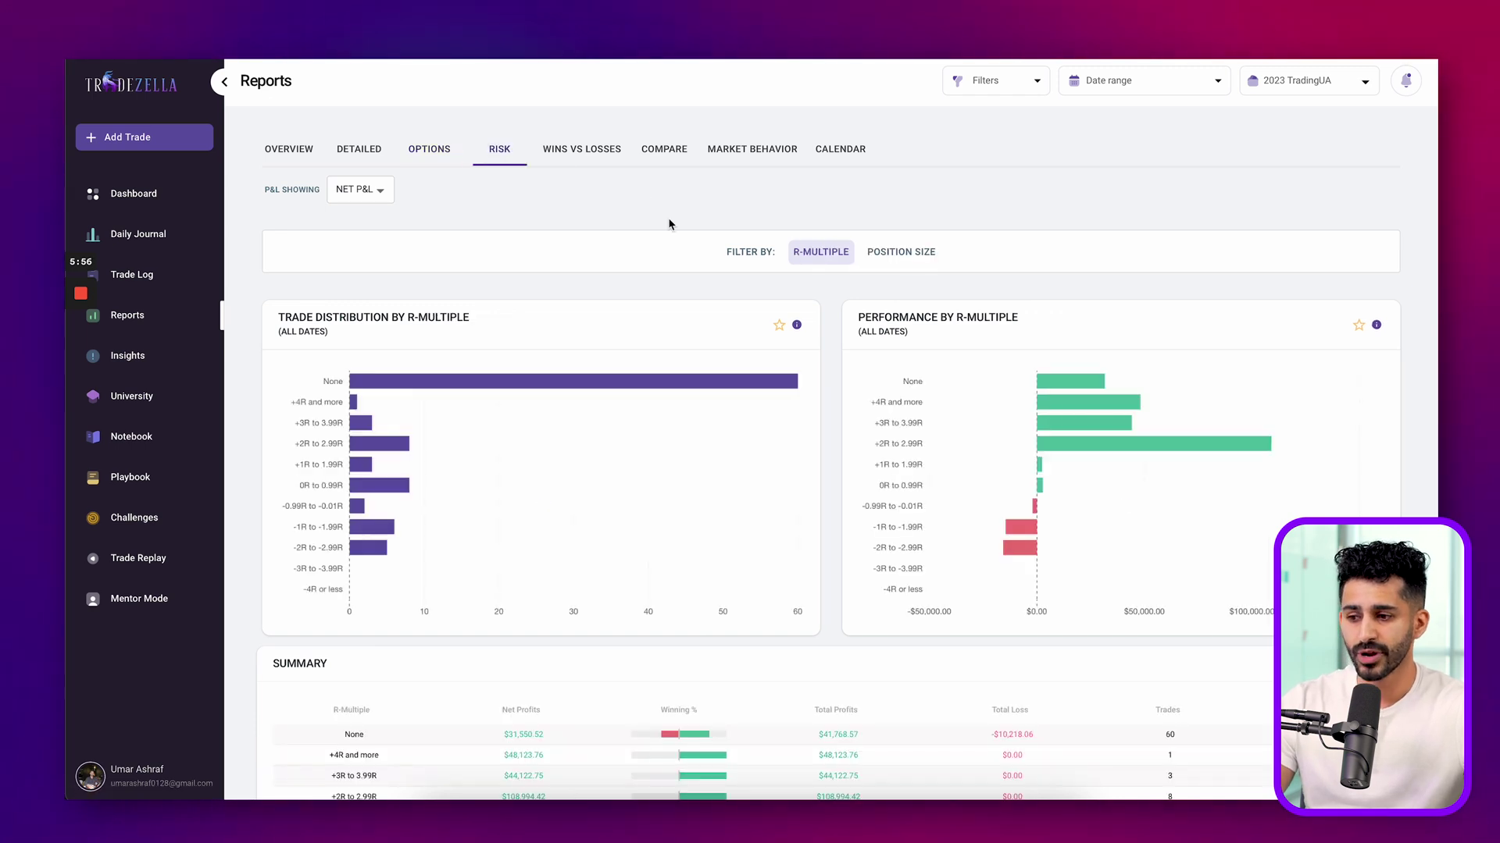
mouse_move(1031, 387)
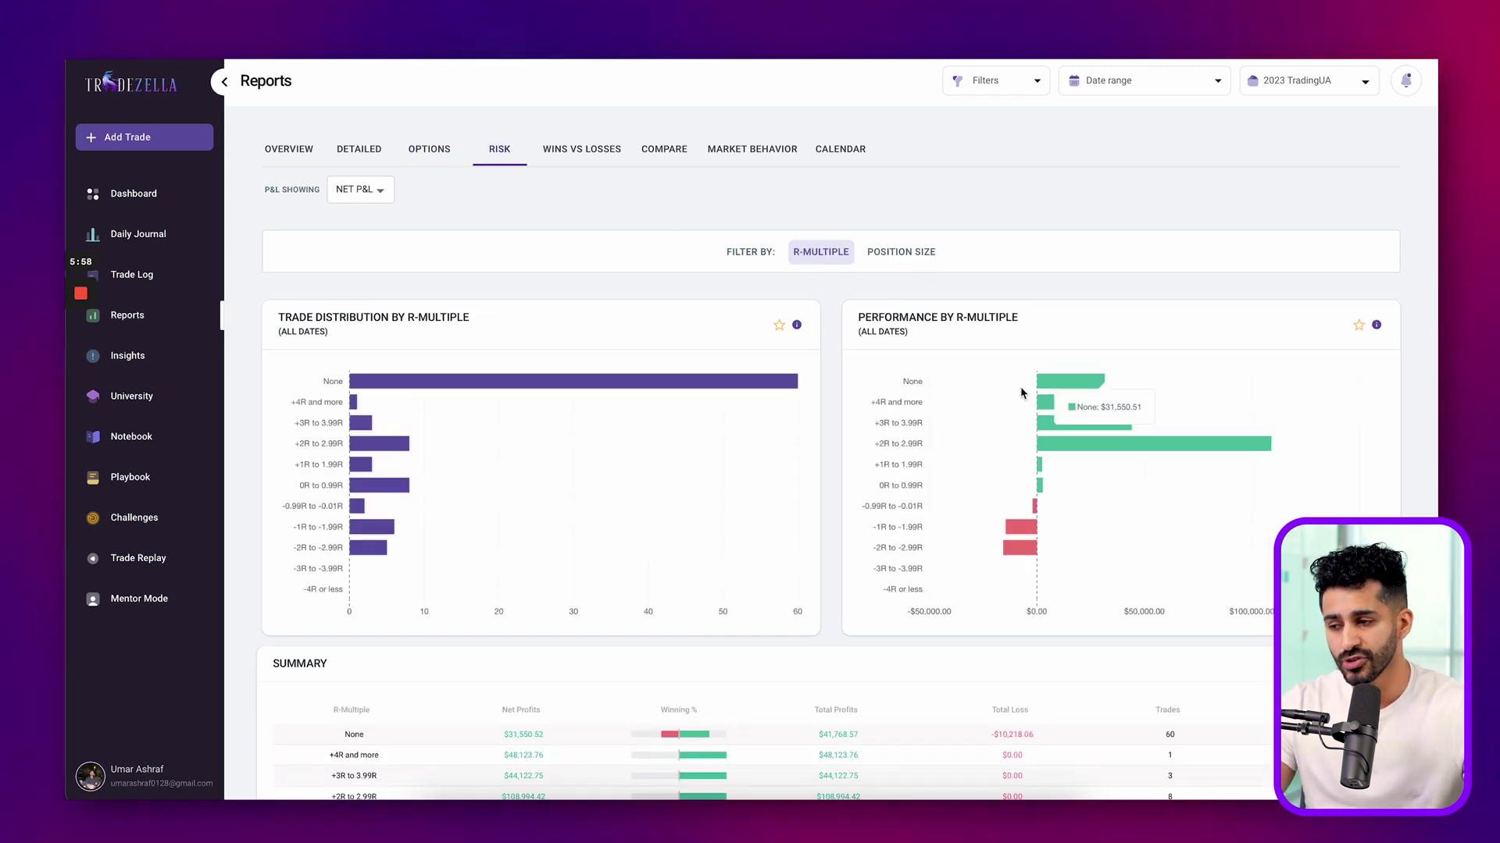
click(785, 150)
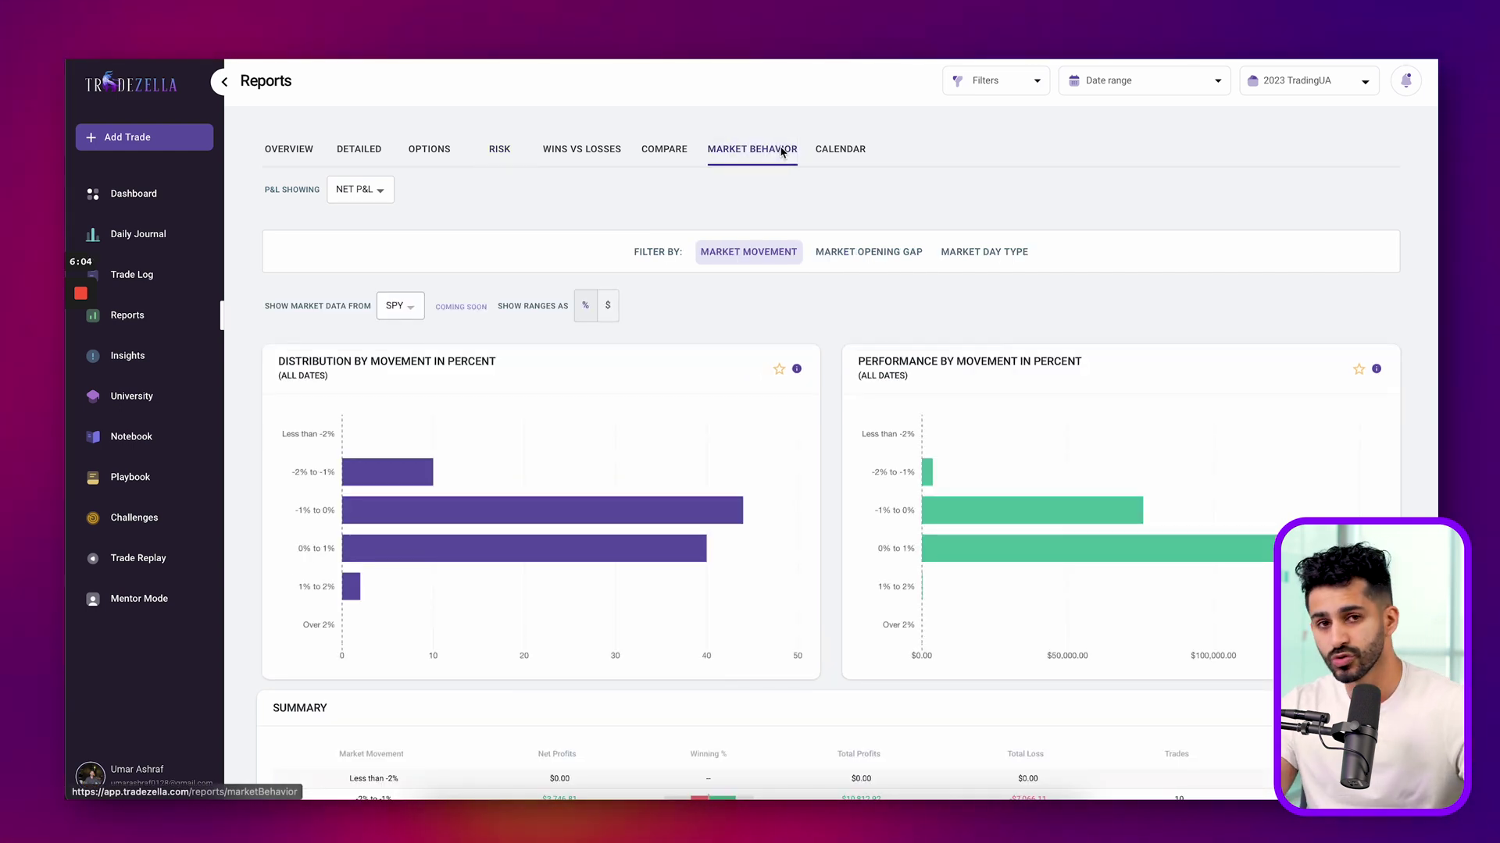
click(841, 158)
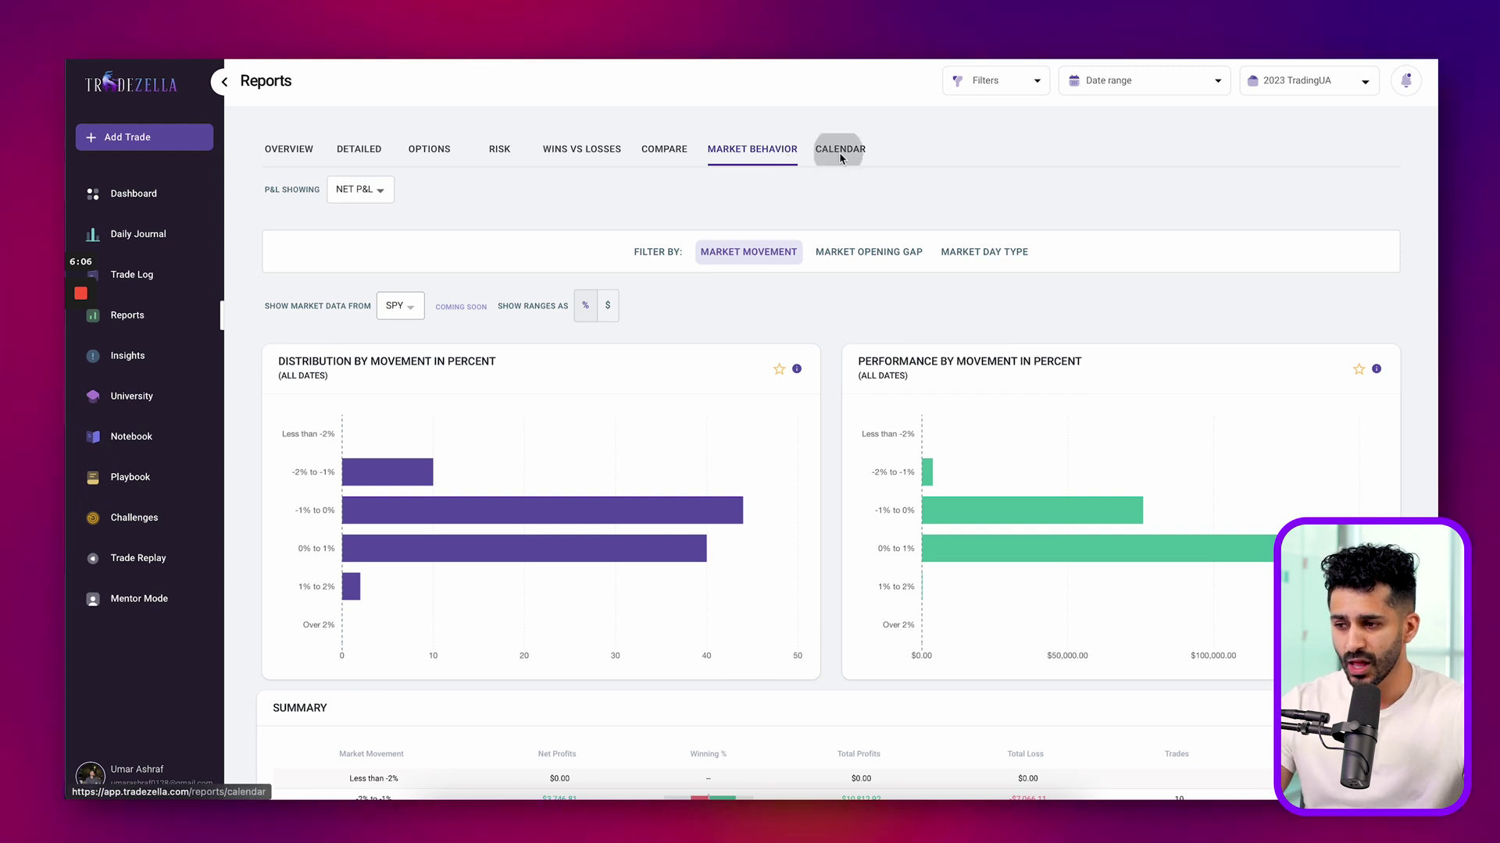
scroll(1008, 312, down, 1)
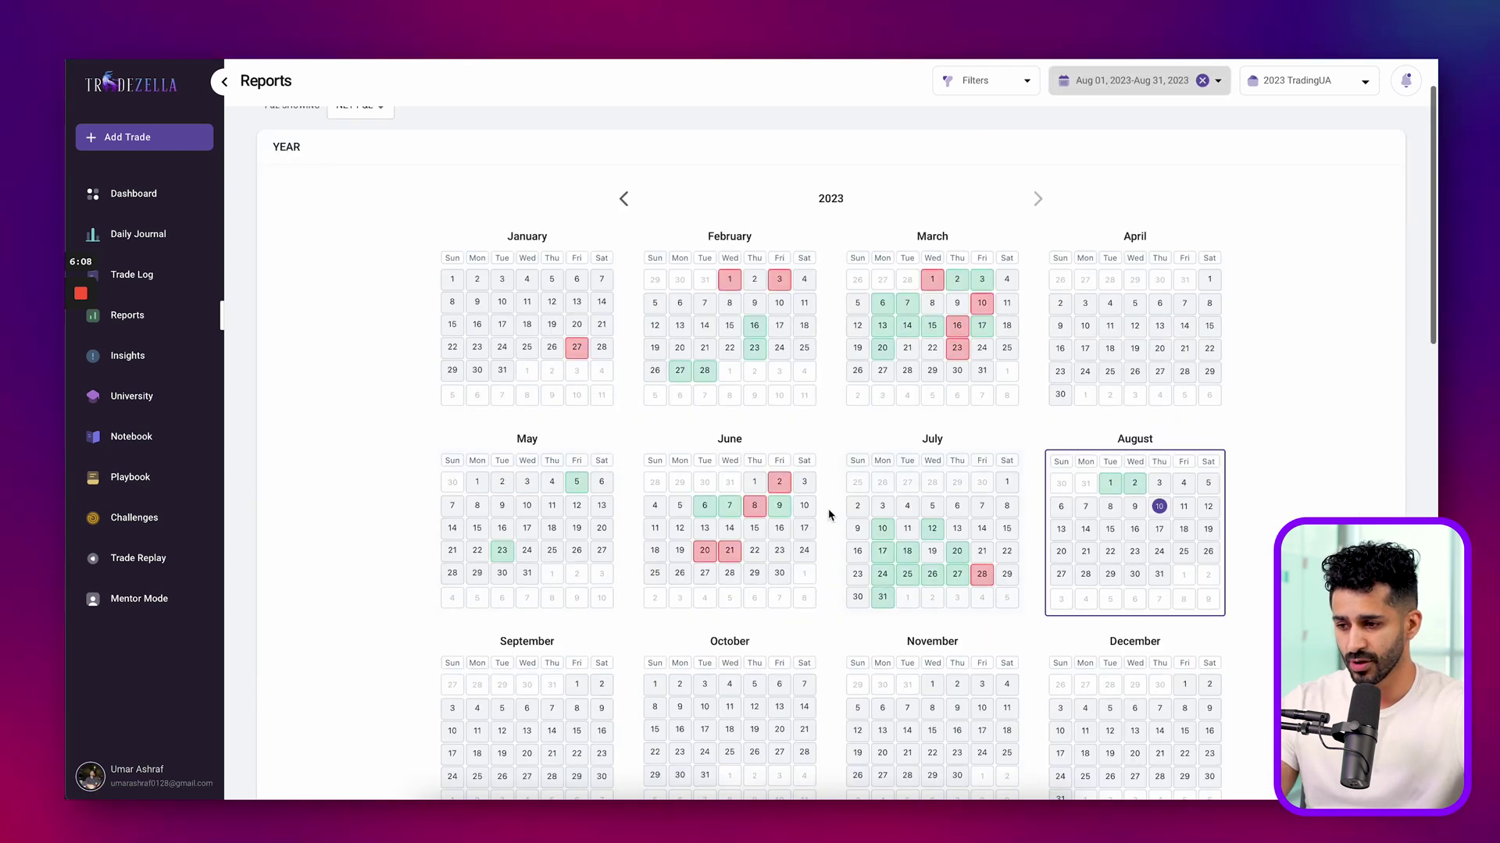
scroll(747, 480, up, 1)
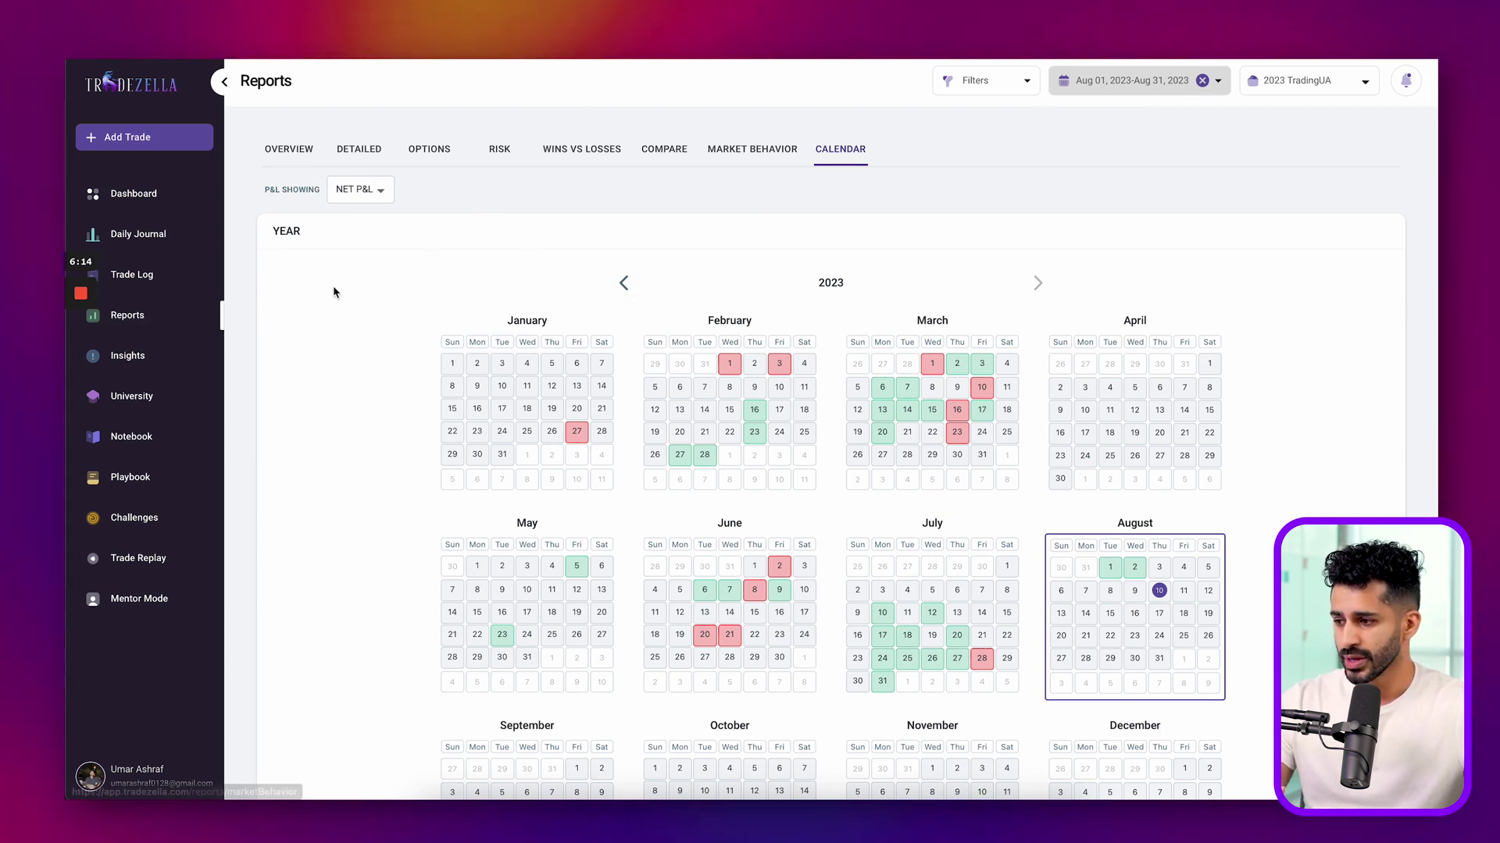
- View the Insights Zella Score of 100.0, then move on to Zella University
click(180, 361)
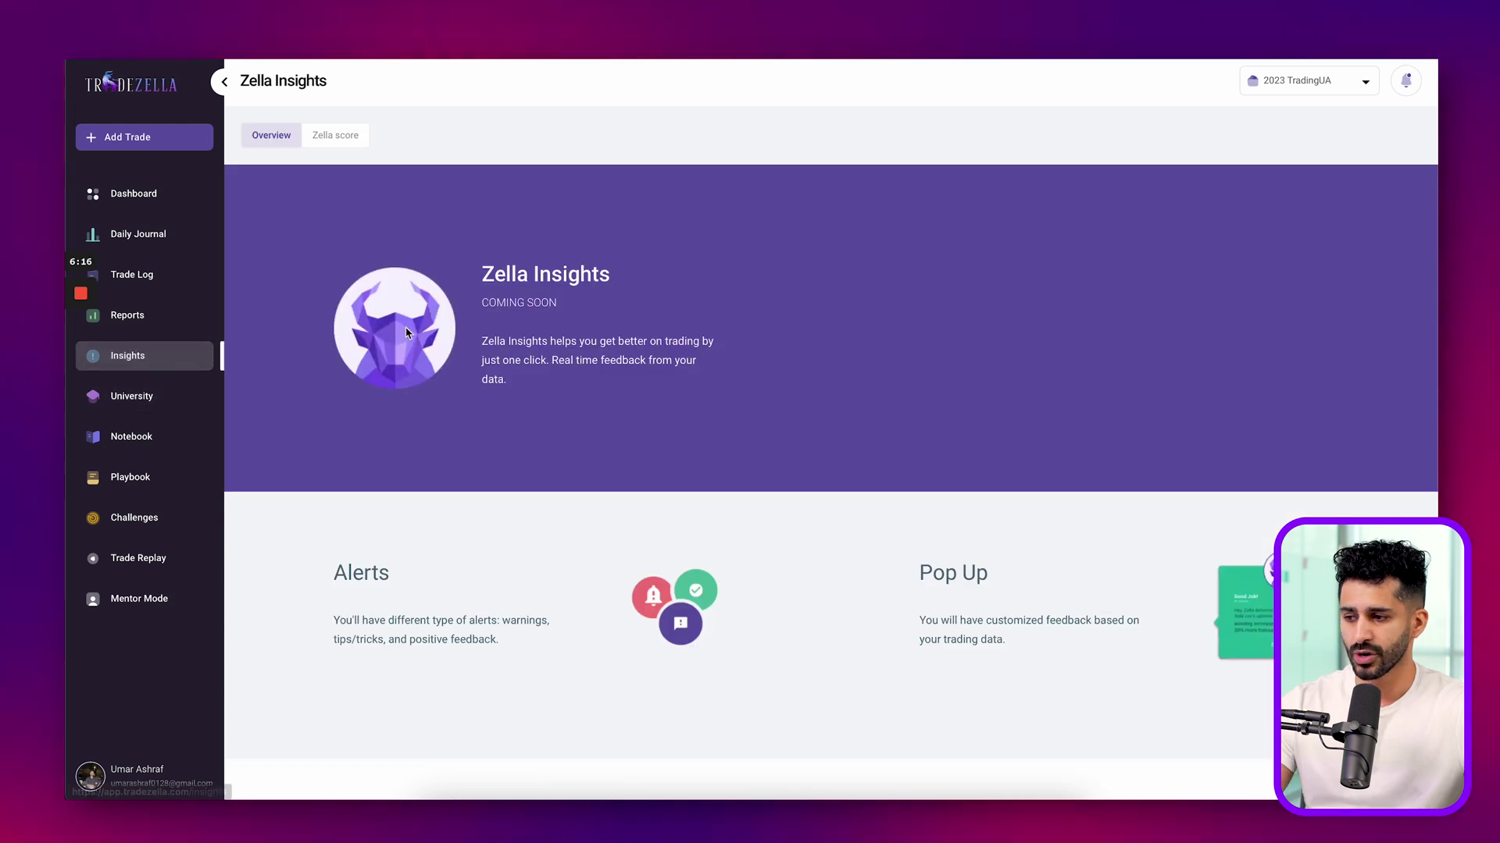
click(338, 136)
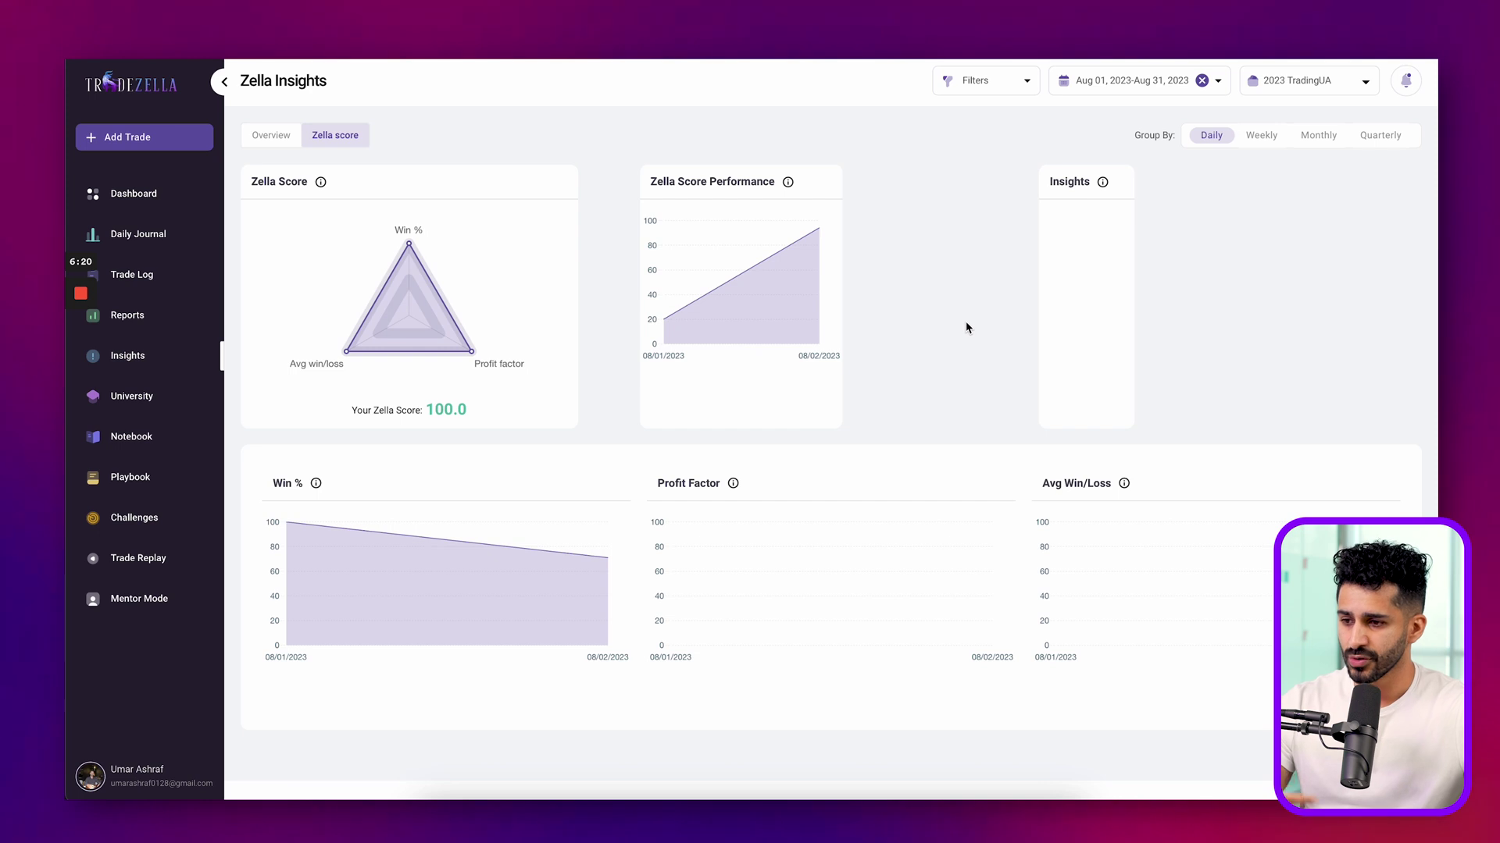
click(154, 406)
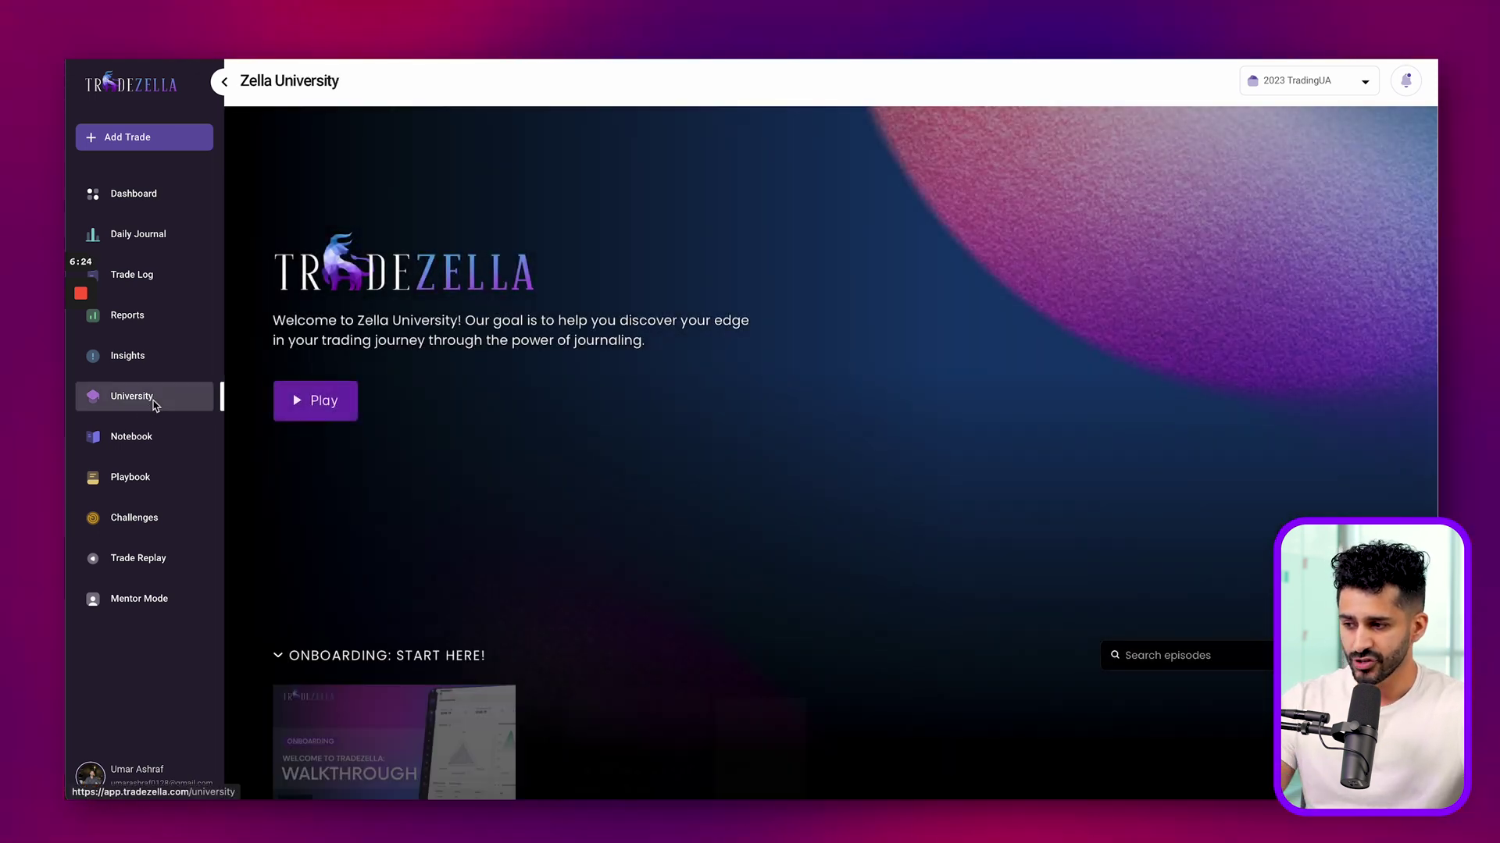
- Scroll the Zella University library past Onboarding and Learning Bootcamps to Journaling Your Trades
scroll(660, 471, down, 3)
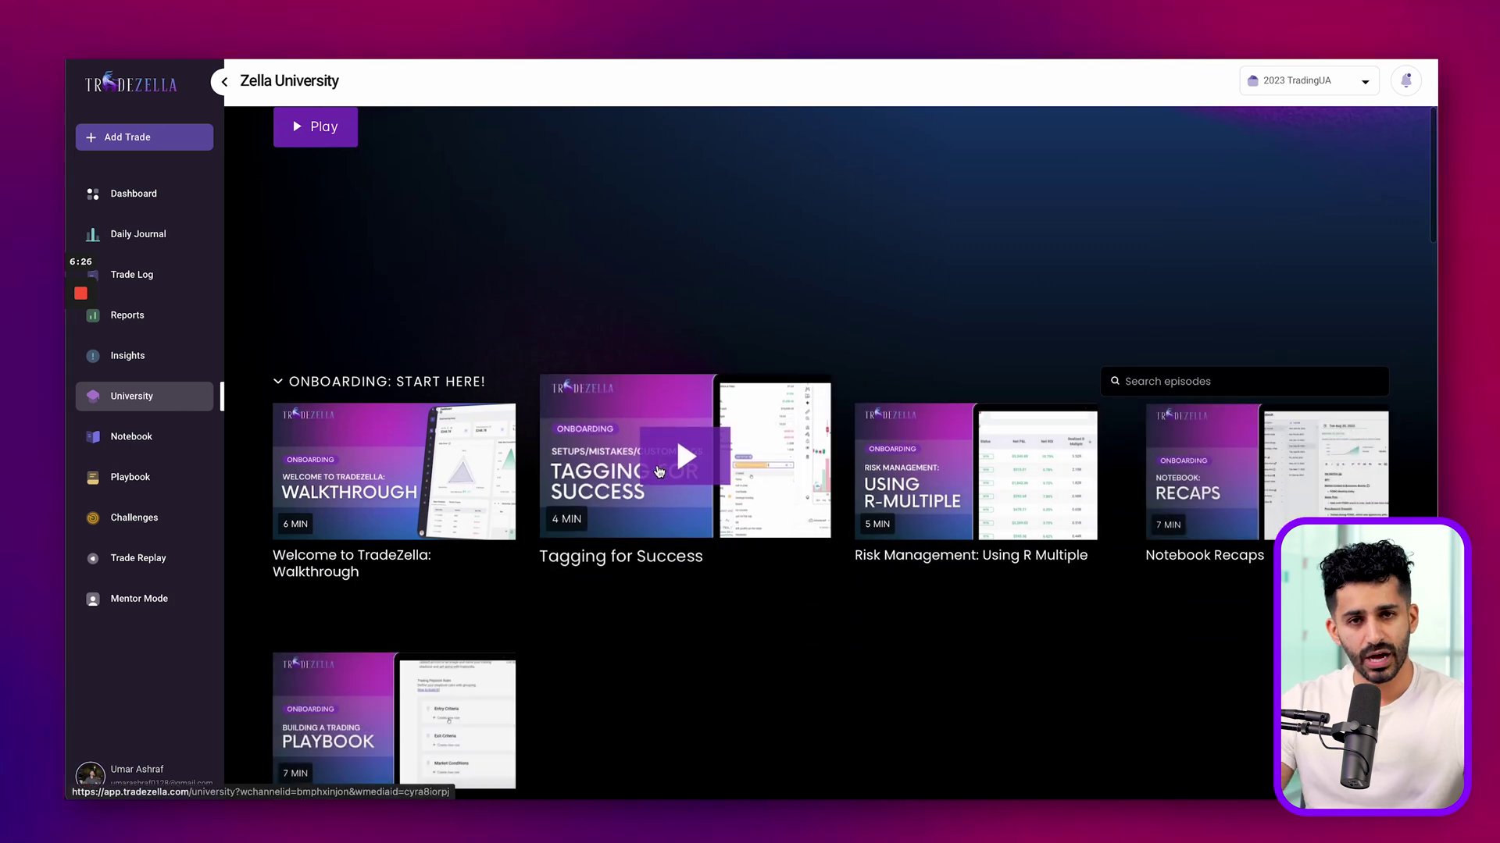
scroll(966, 484, down, 5)
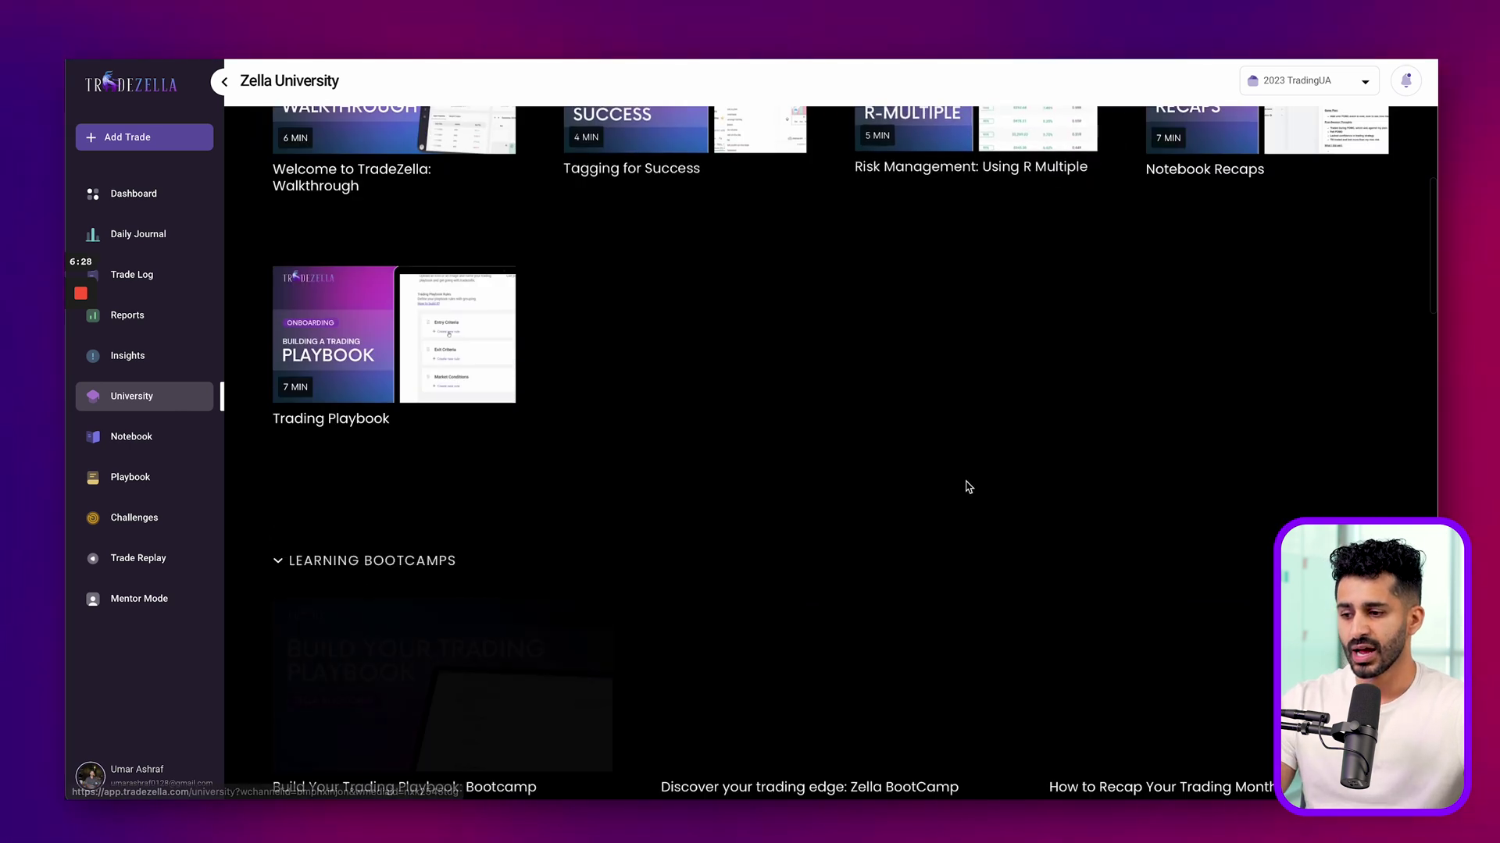
scroll(969, 486, down, 2)
scroll(965, 485, down, 1)
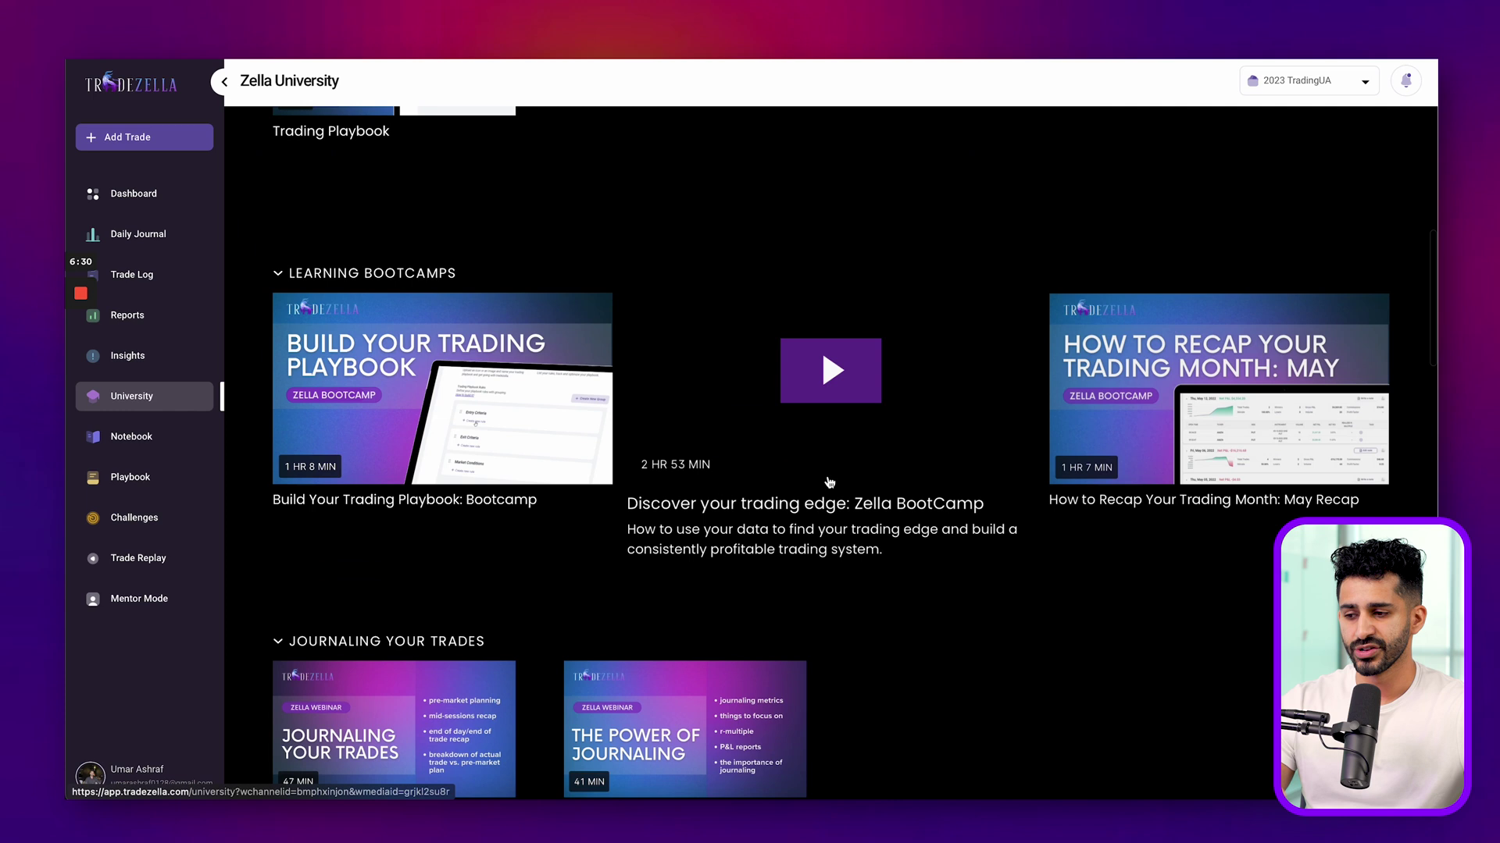
scroll(835, 501, down, 2)
scroll(828, 469, down, 2)
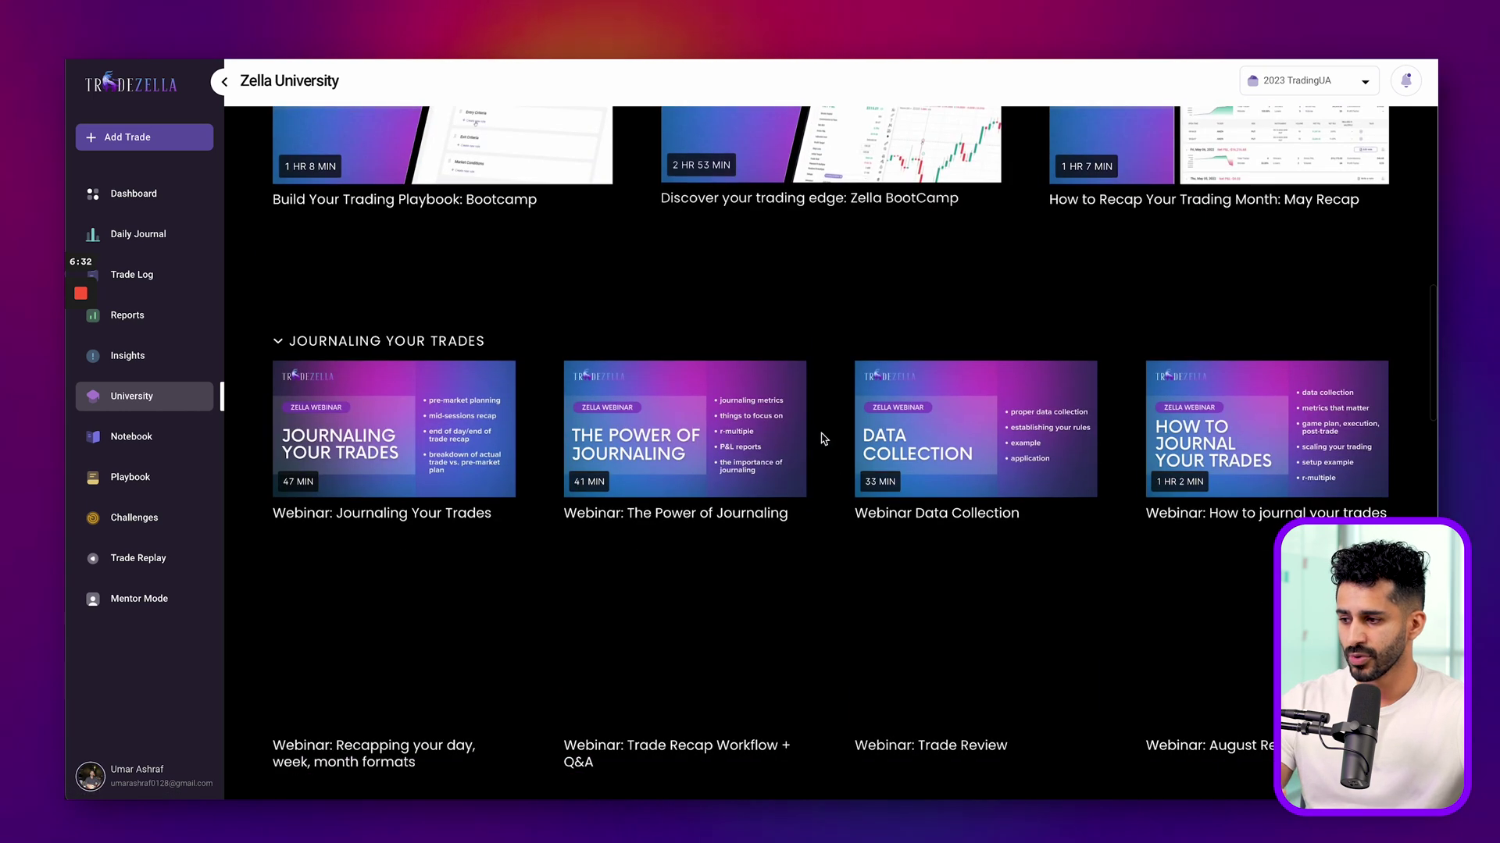
- Open the Notebook and back out of creating a new folder
click(117, 436)
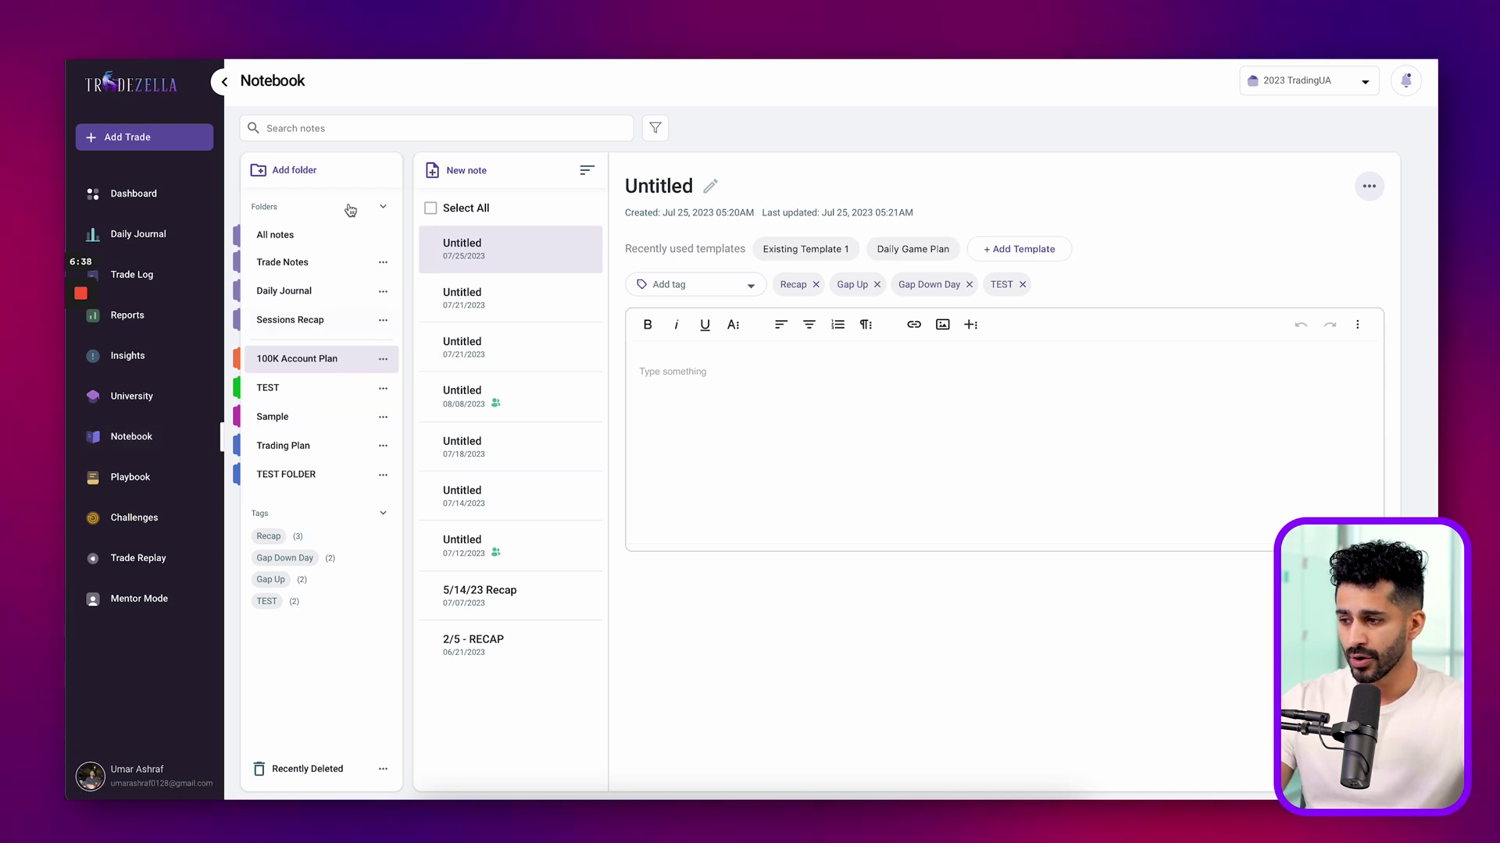
click(314, 177)
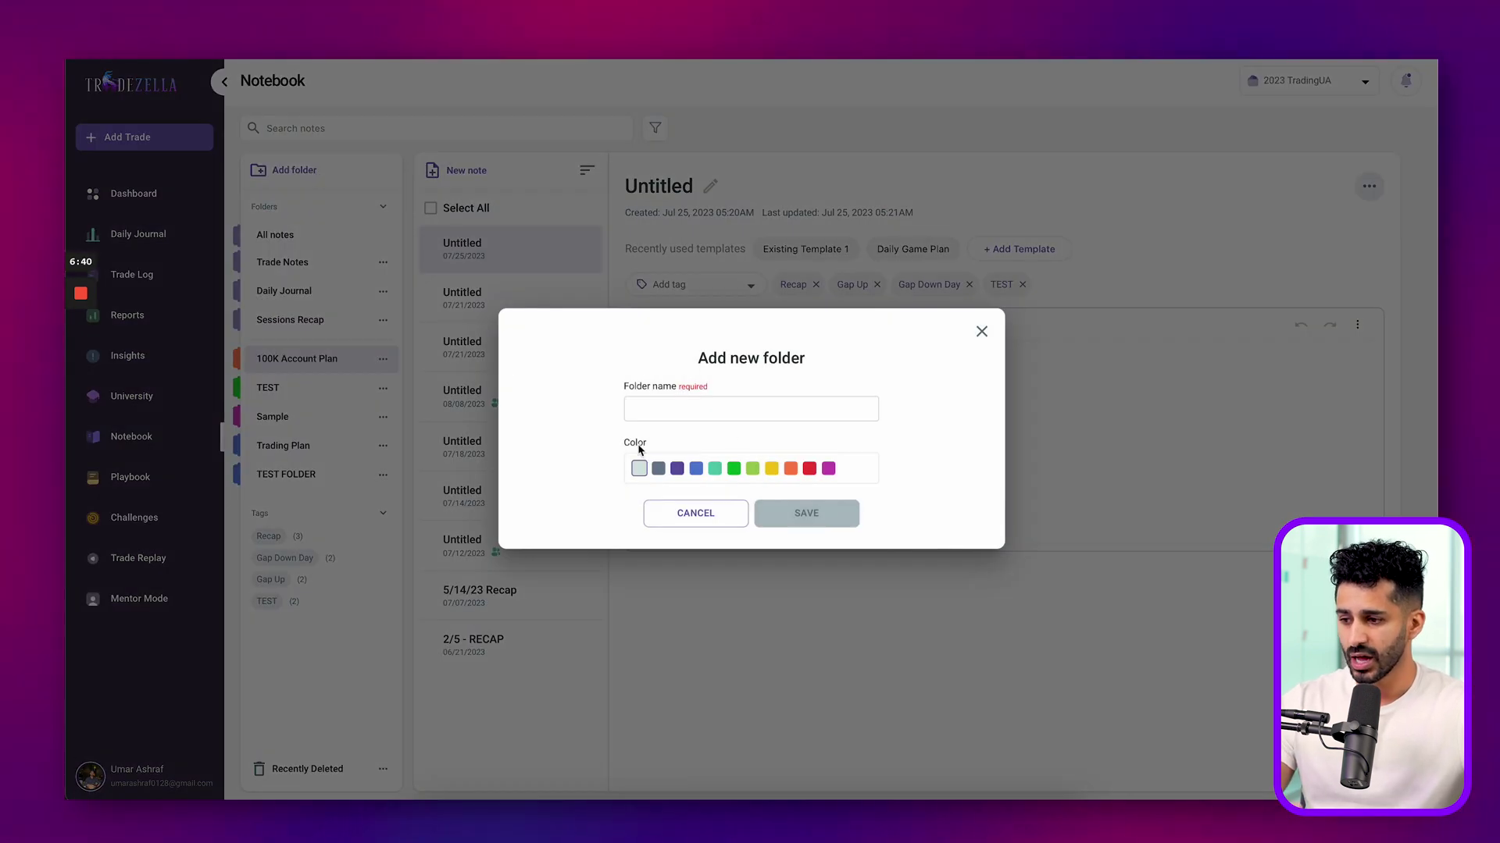
click(982, 333)
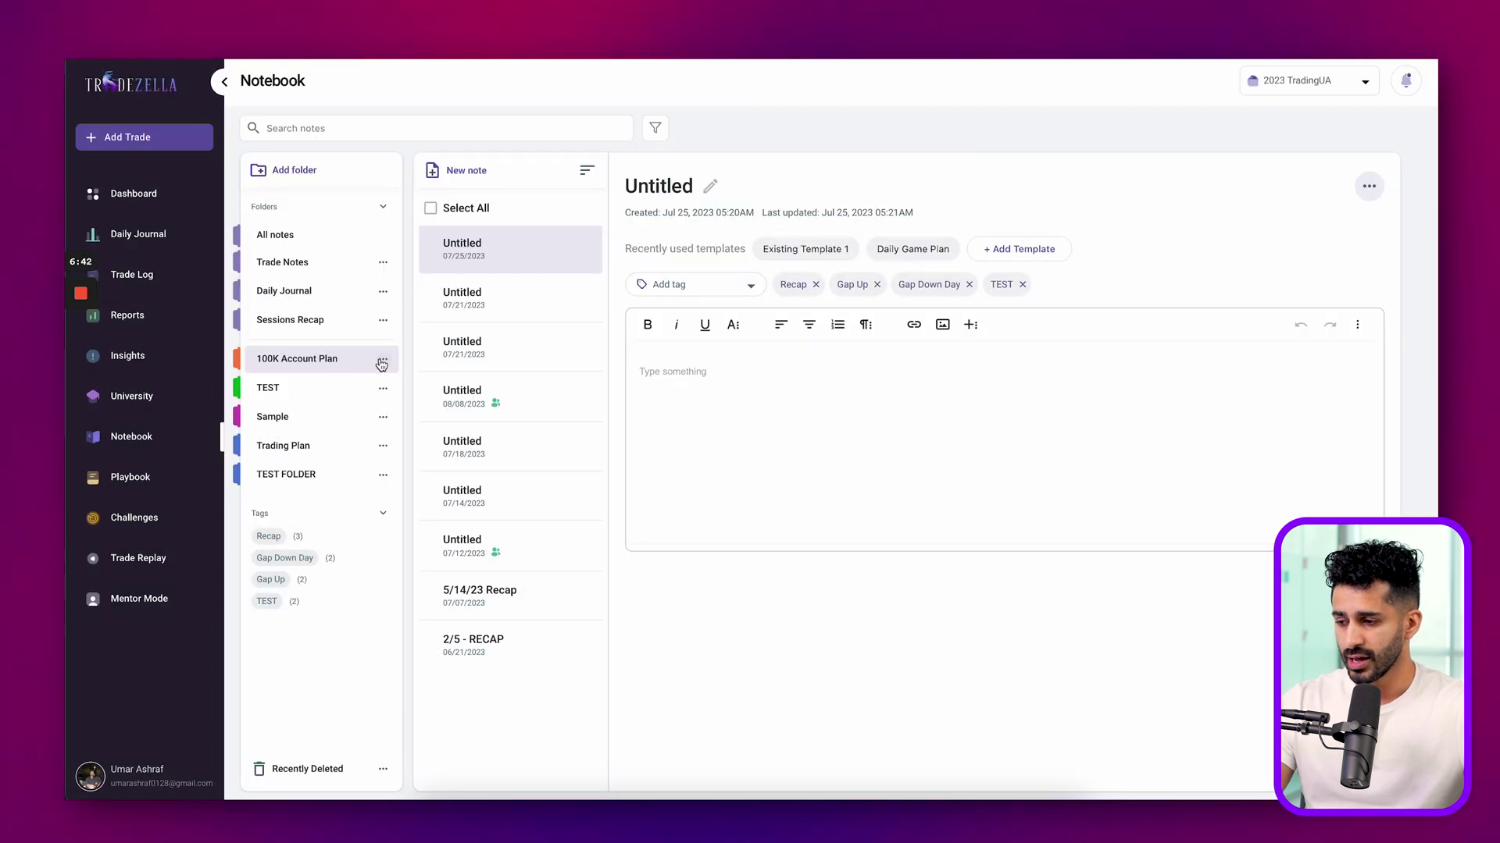
- Browse the Daily Journal's Aug 02 and Aug 01 entries and check the note's share/delete menu
click(327, 292)
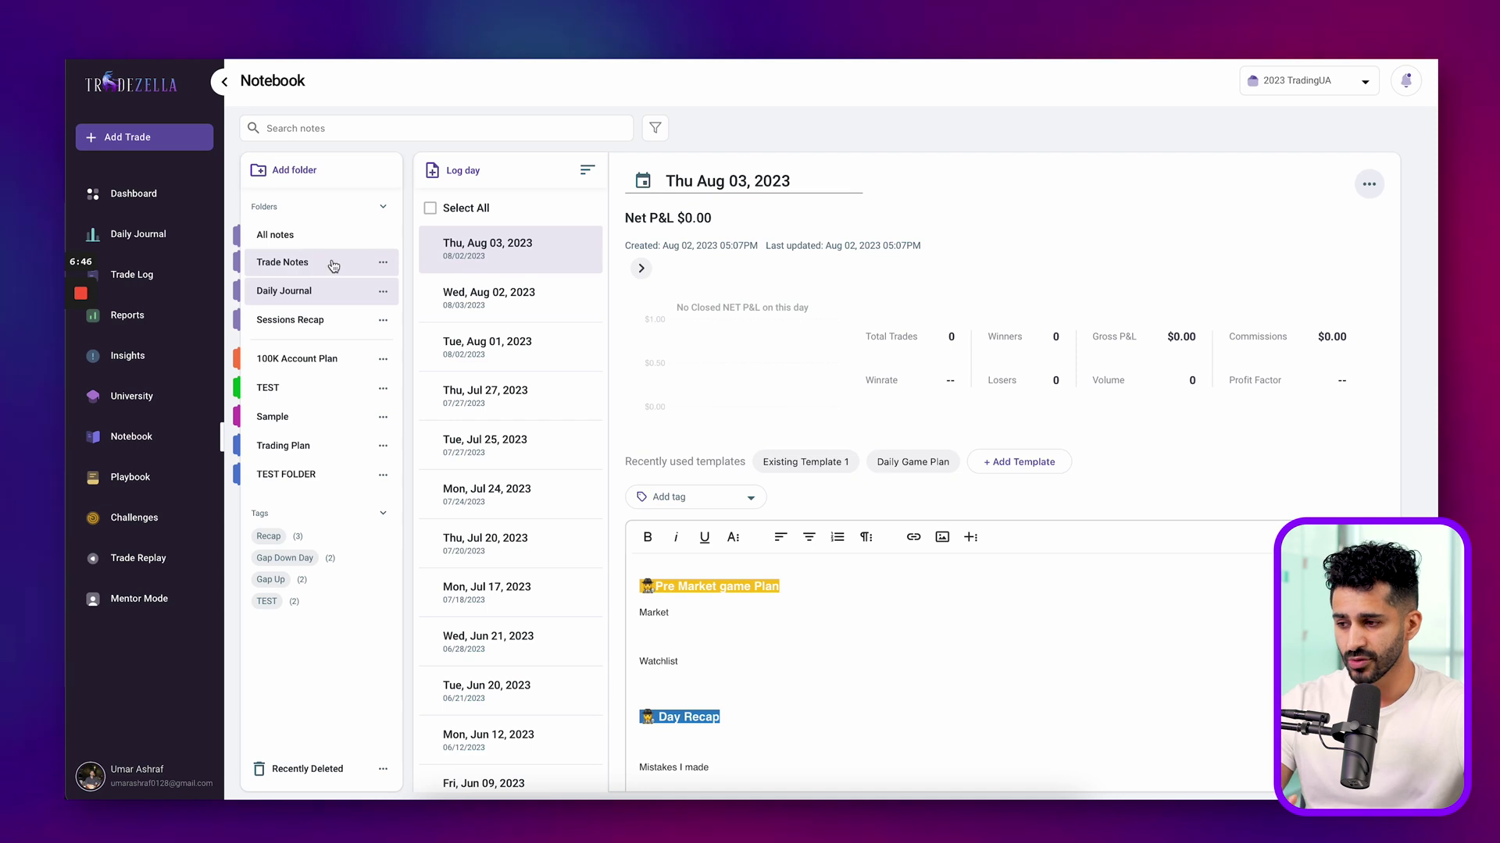
click(503, 296)
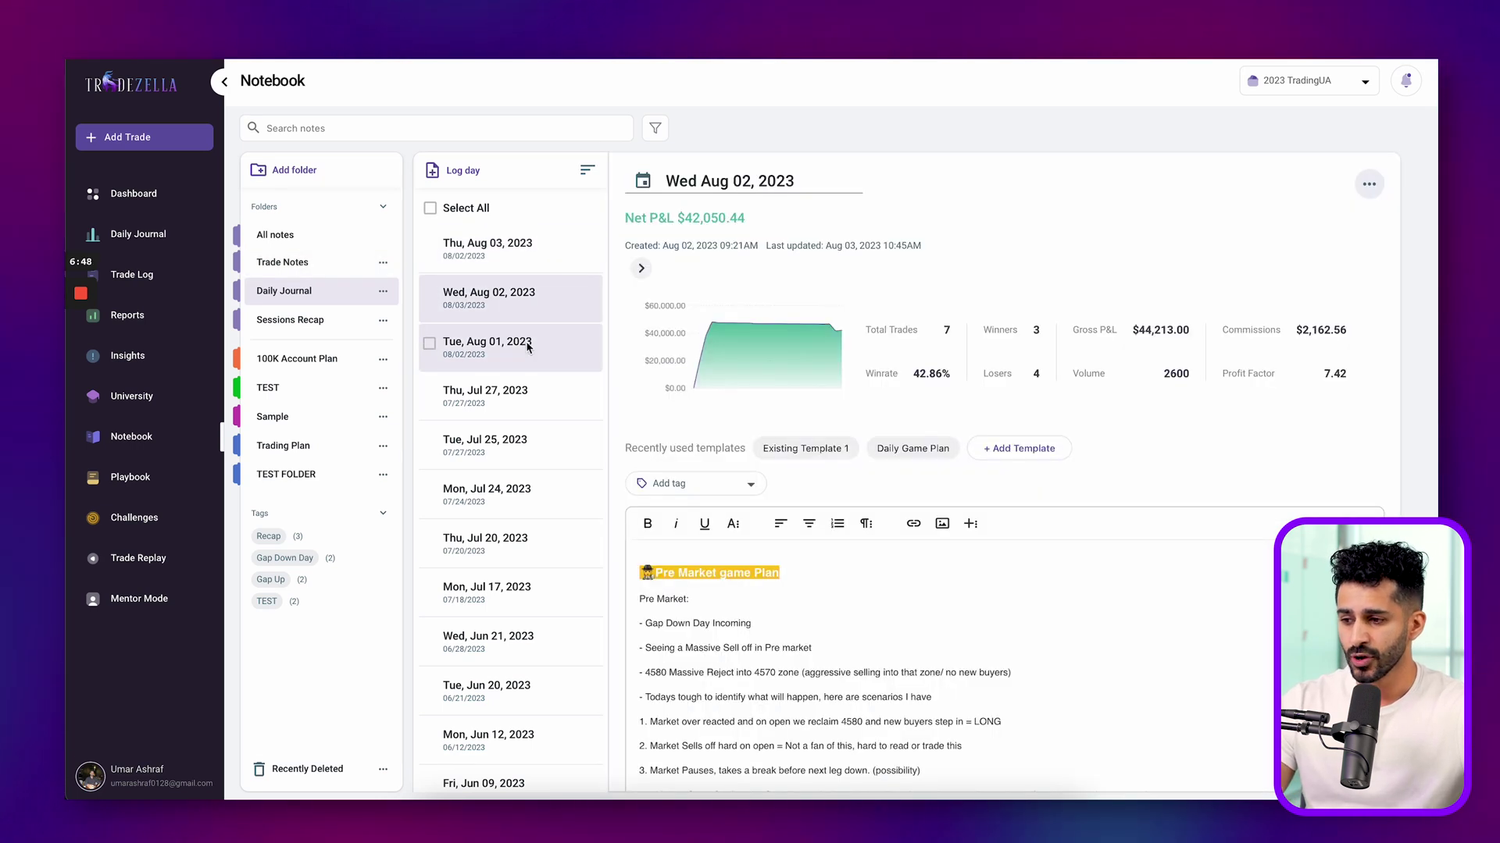
click(528, 347)
click(532, 297)
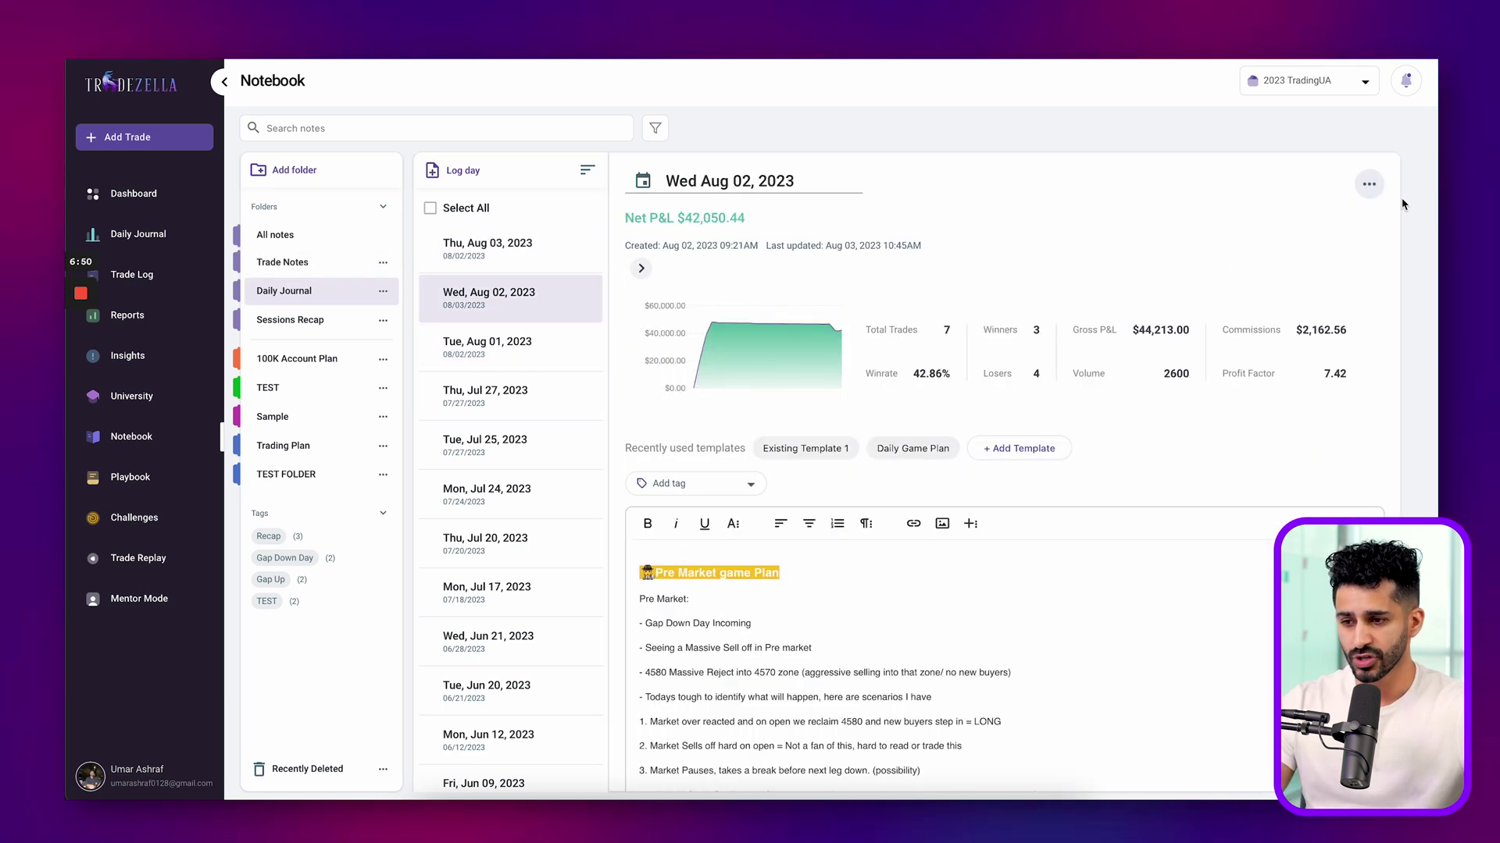
click(1378, 191)
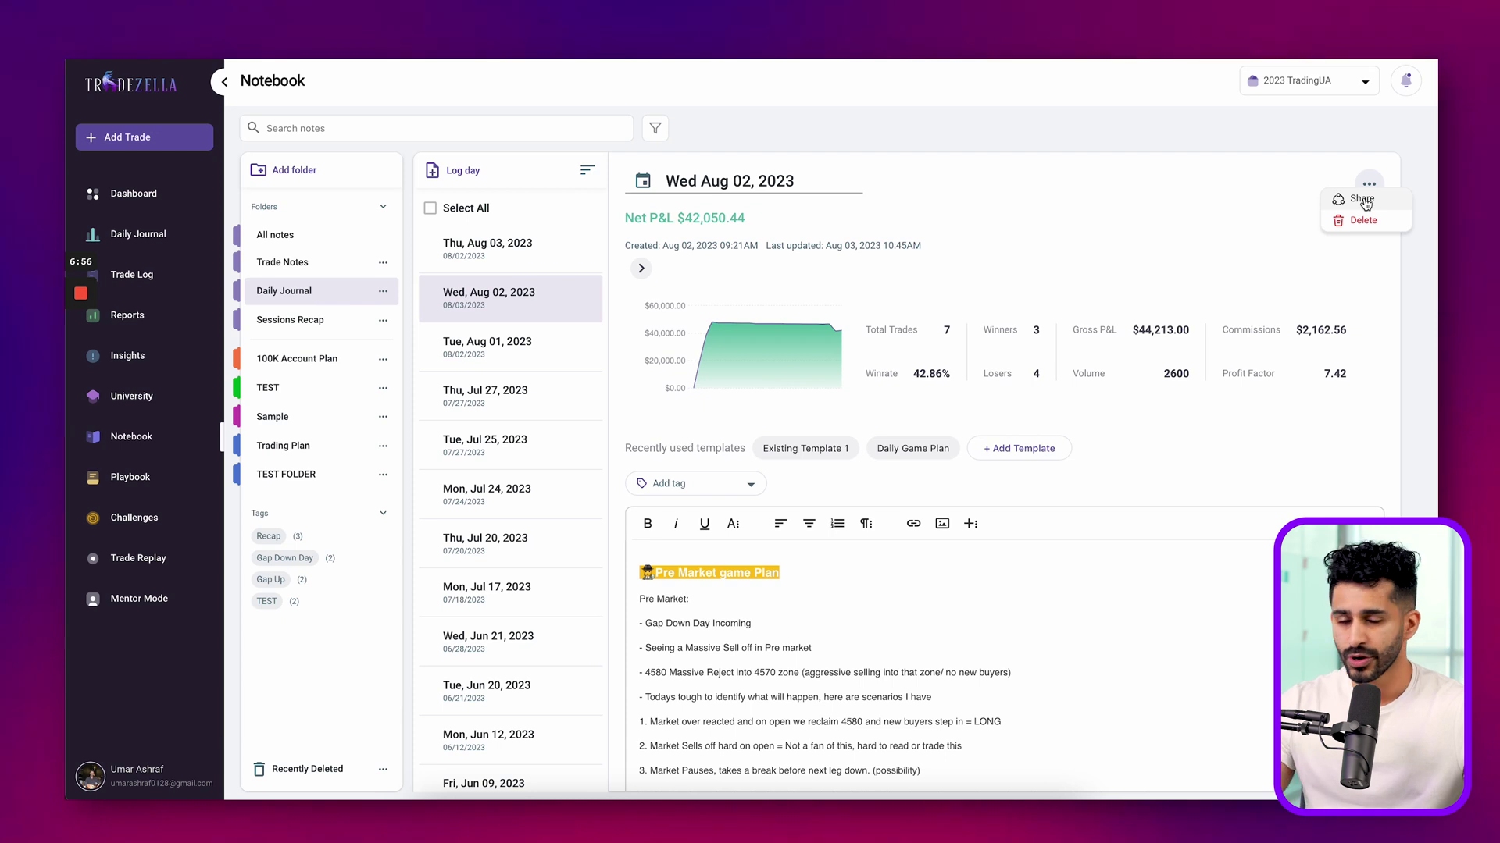
click(1338, 199)
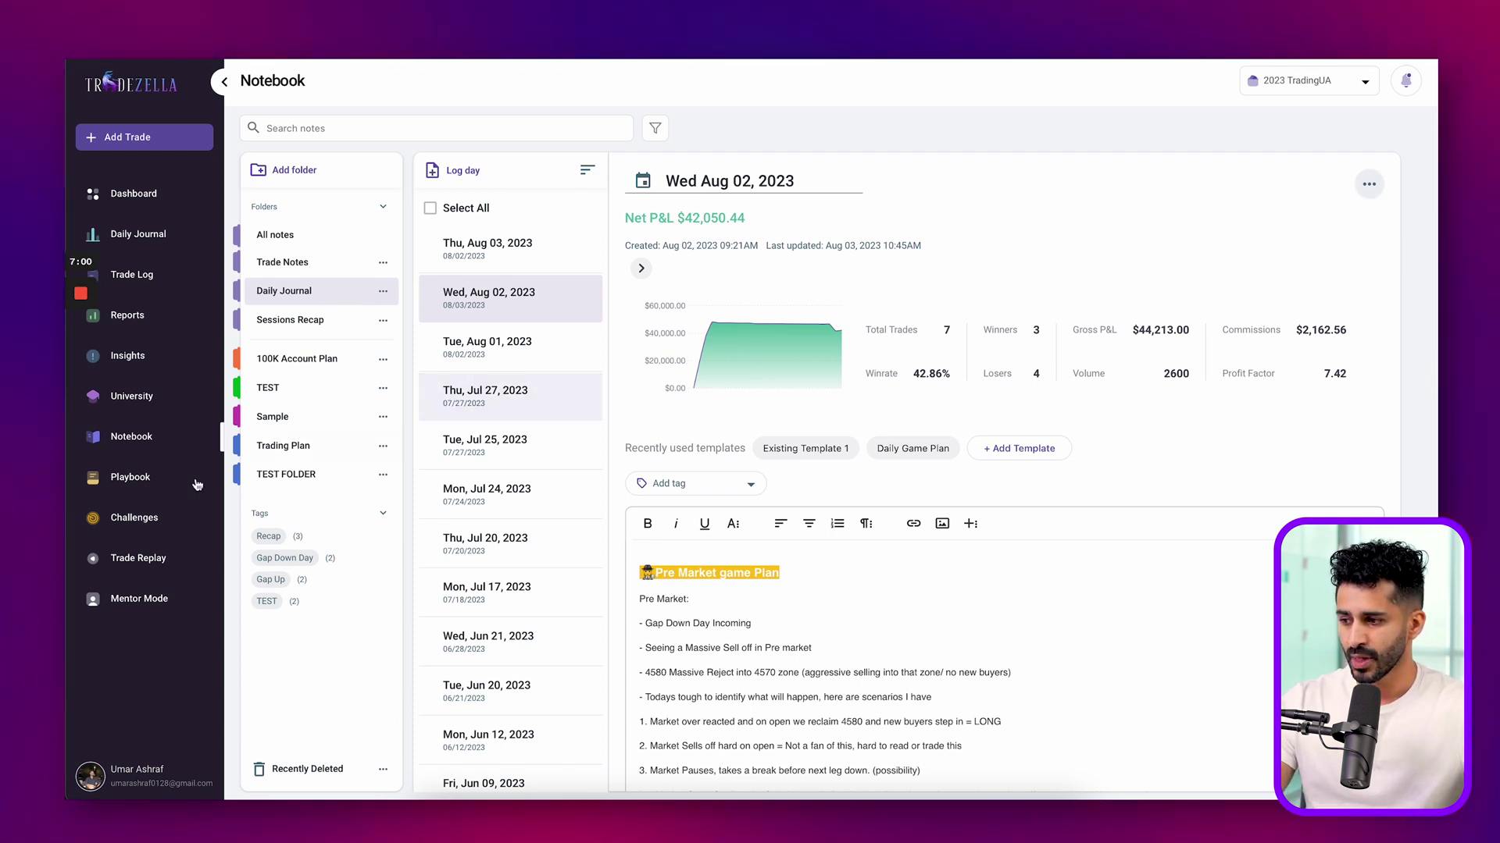
- Select the Sample folder and view its options and template choices without applying any
click(321, 417)
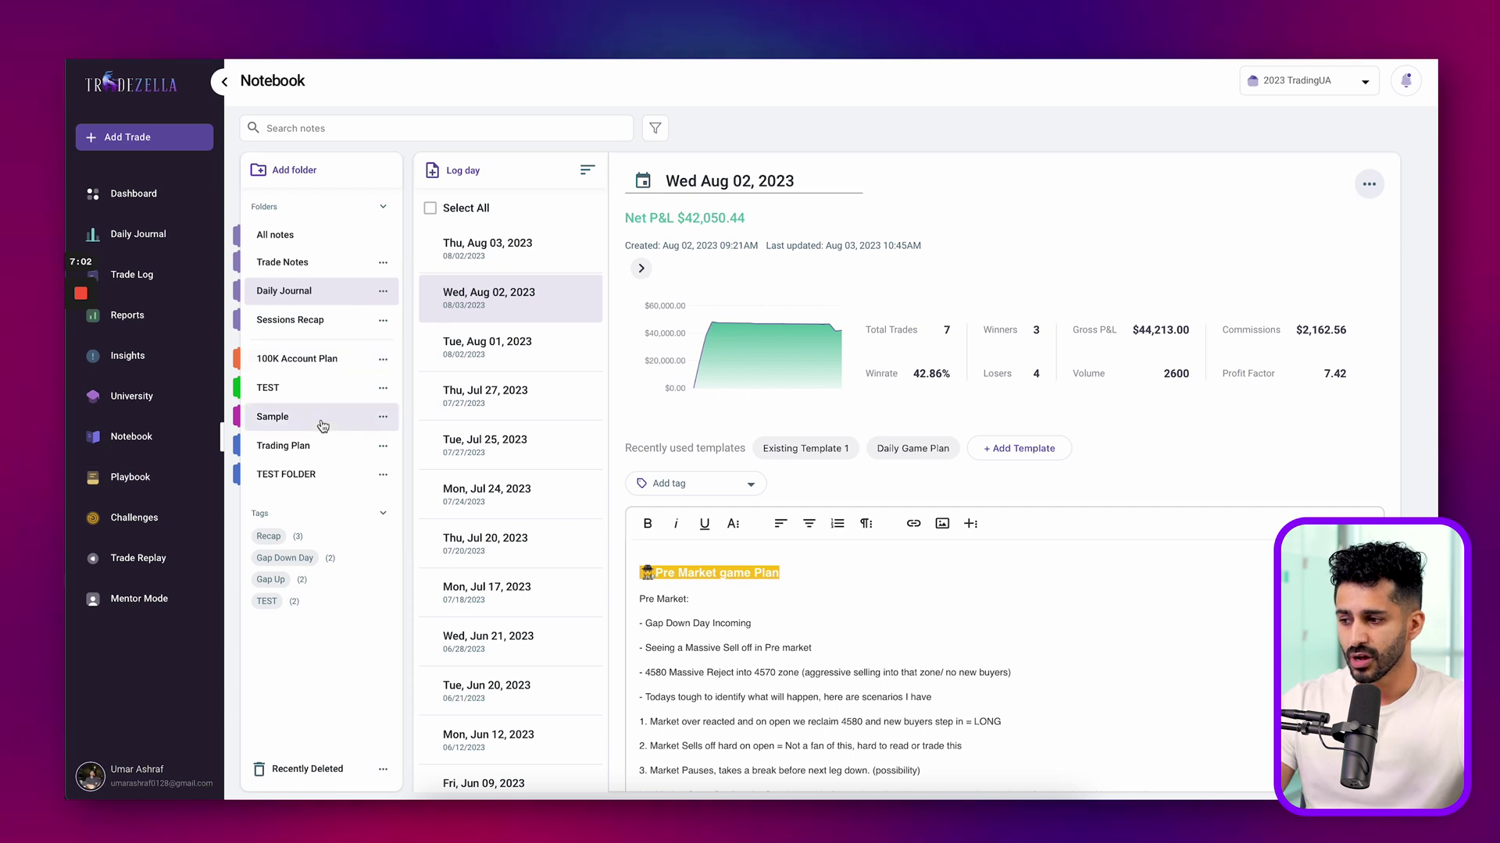
click(383, 416)
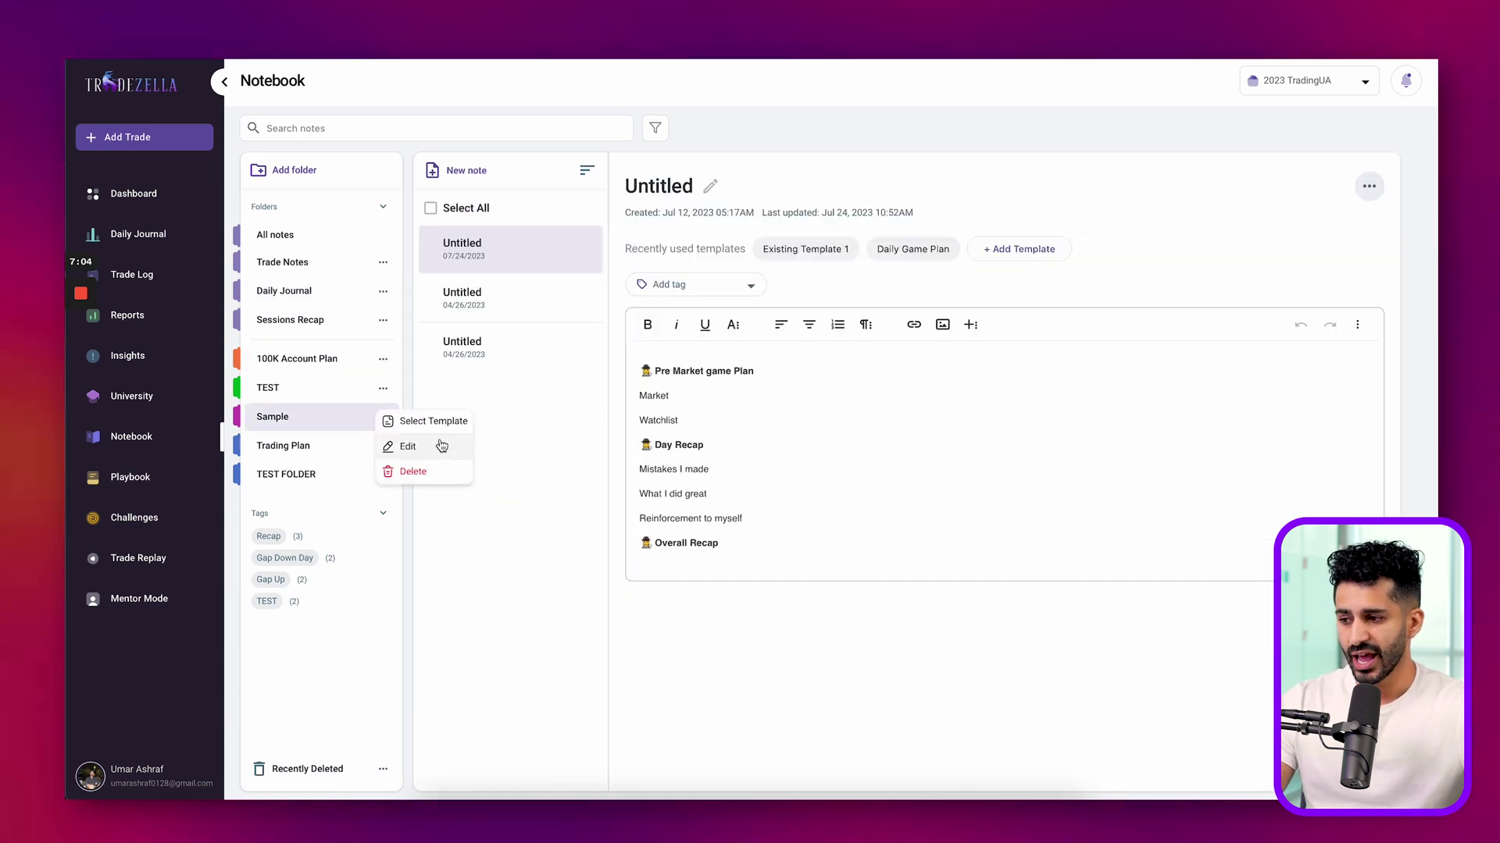
click(443, 423)
click(988, 202)
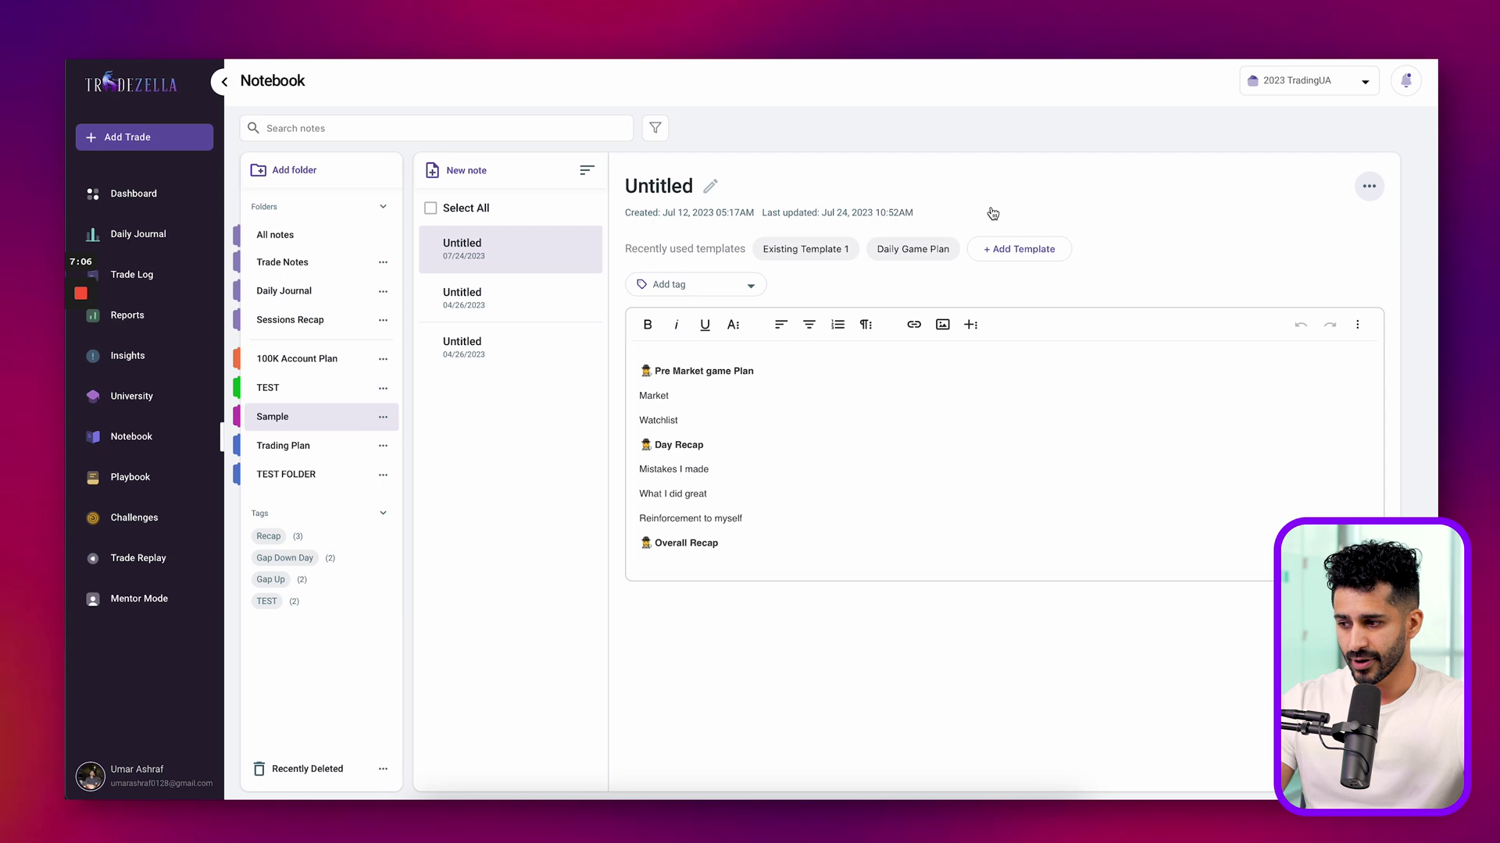
- Show the playbooks as a card grid and open Morning Top Reversal
click(141, 472)
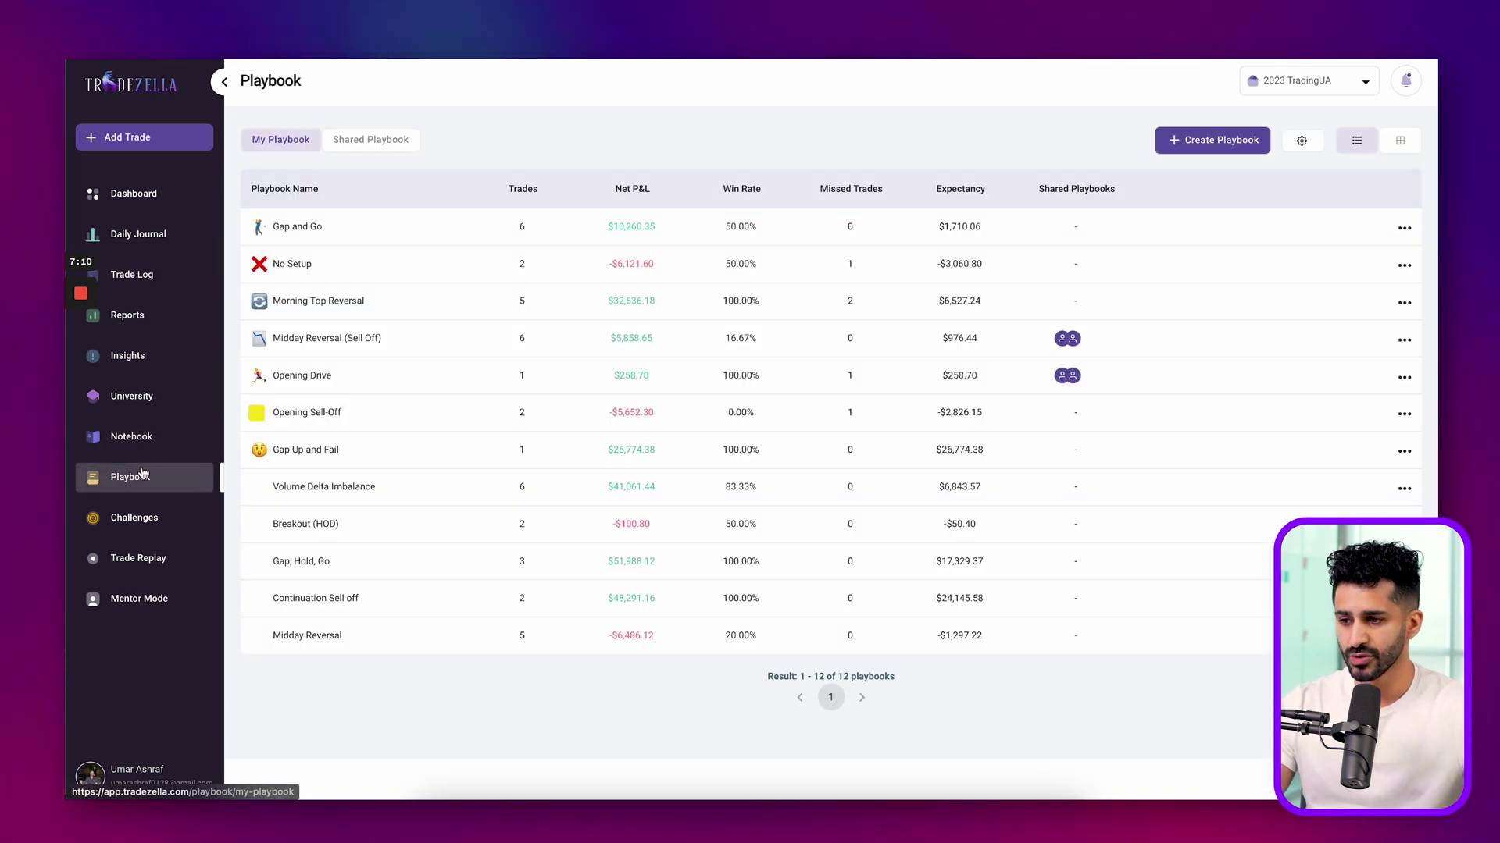
click(1398, 140)
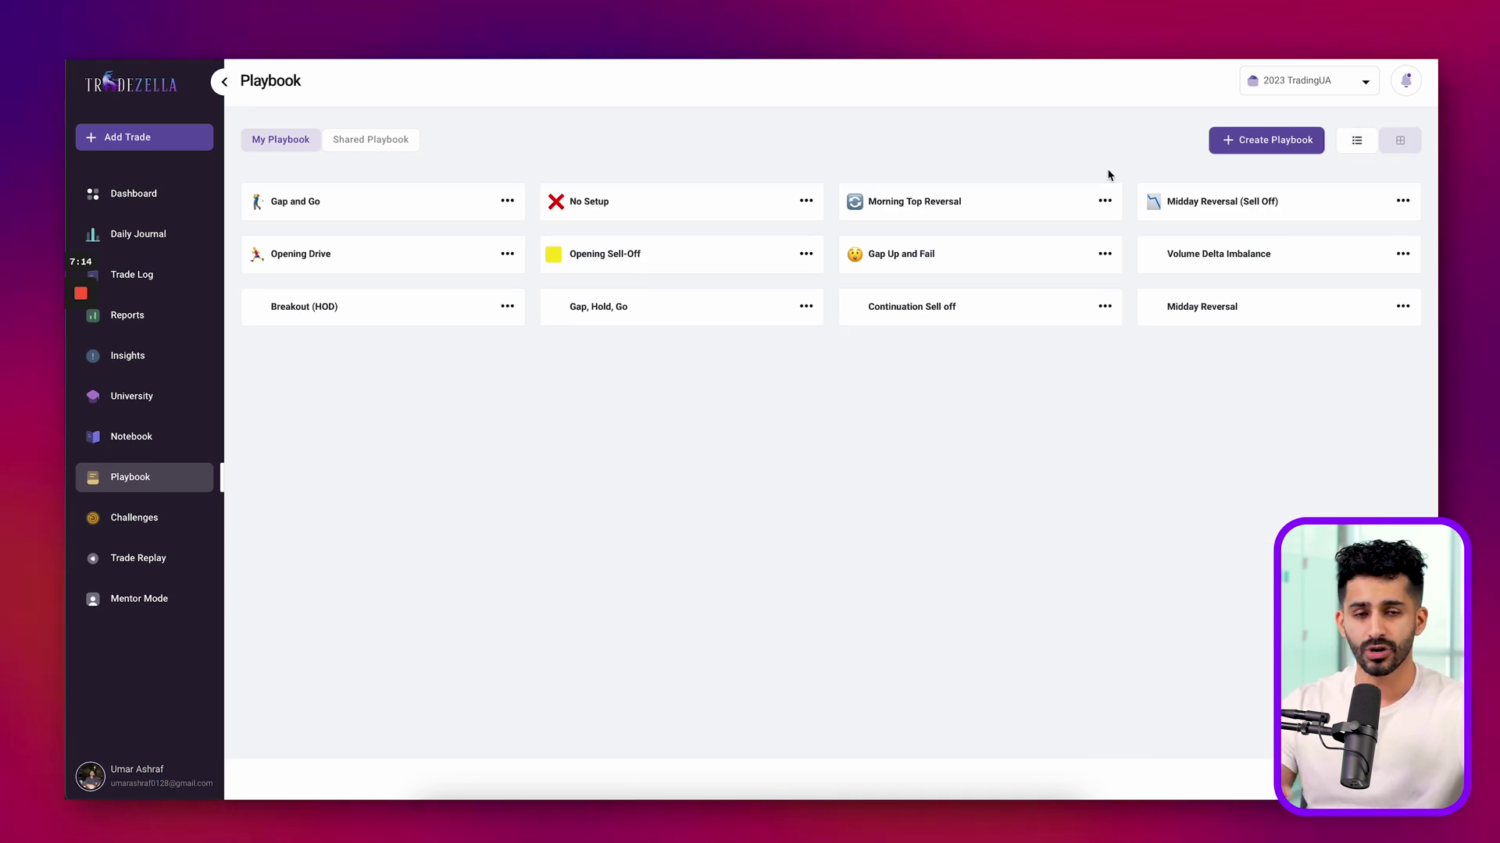
click(1039, 207)
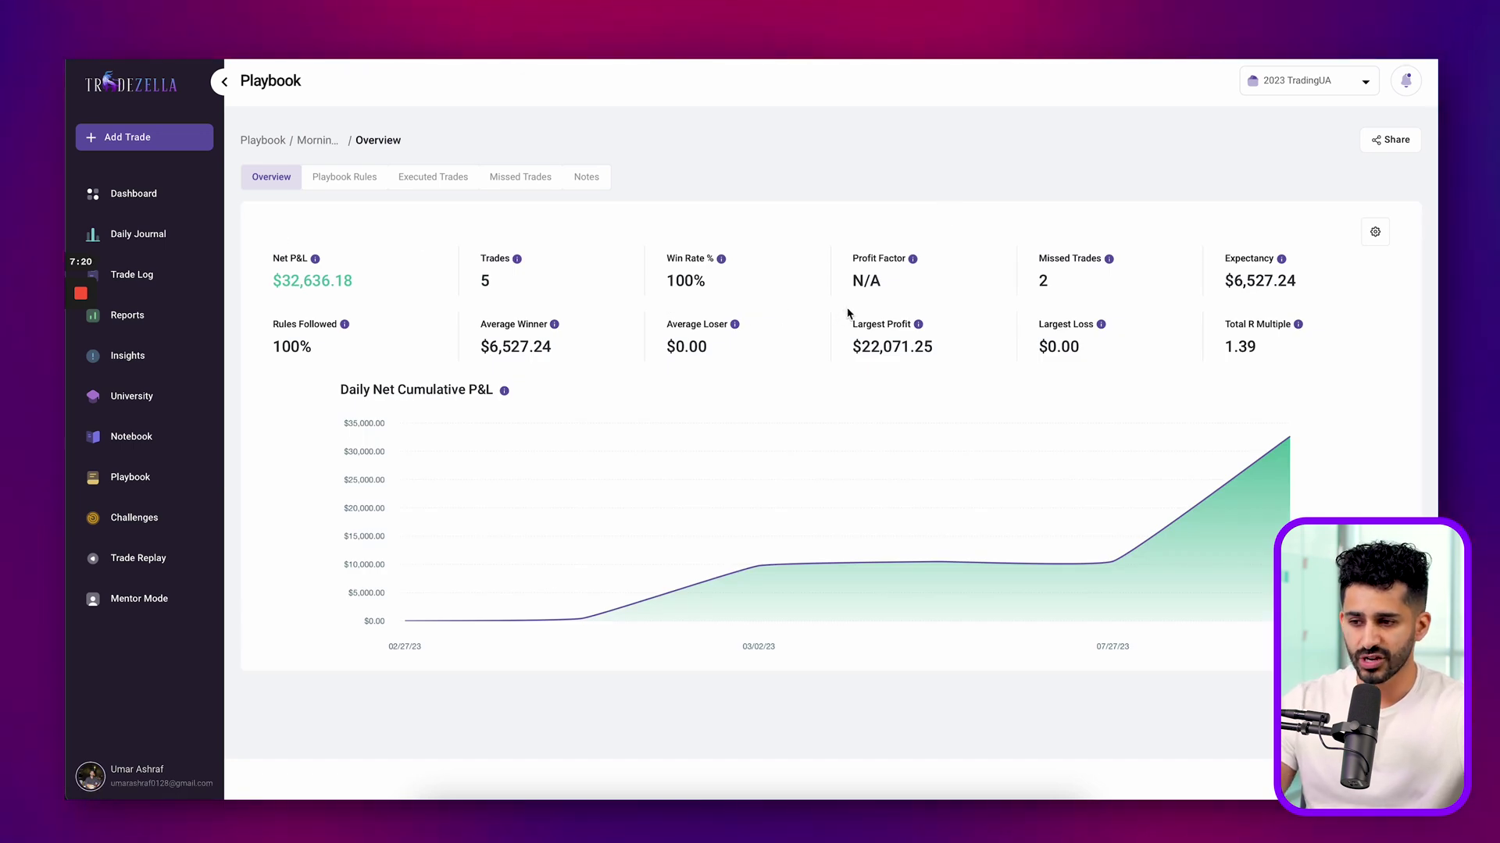
- Review the Playbook Rules, Executed Trades and Missed Trades tabs, then open the 02/24/2023 SPY missed trade
click(366, 180)
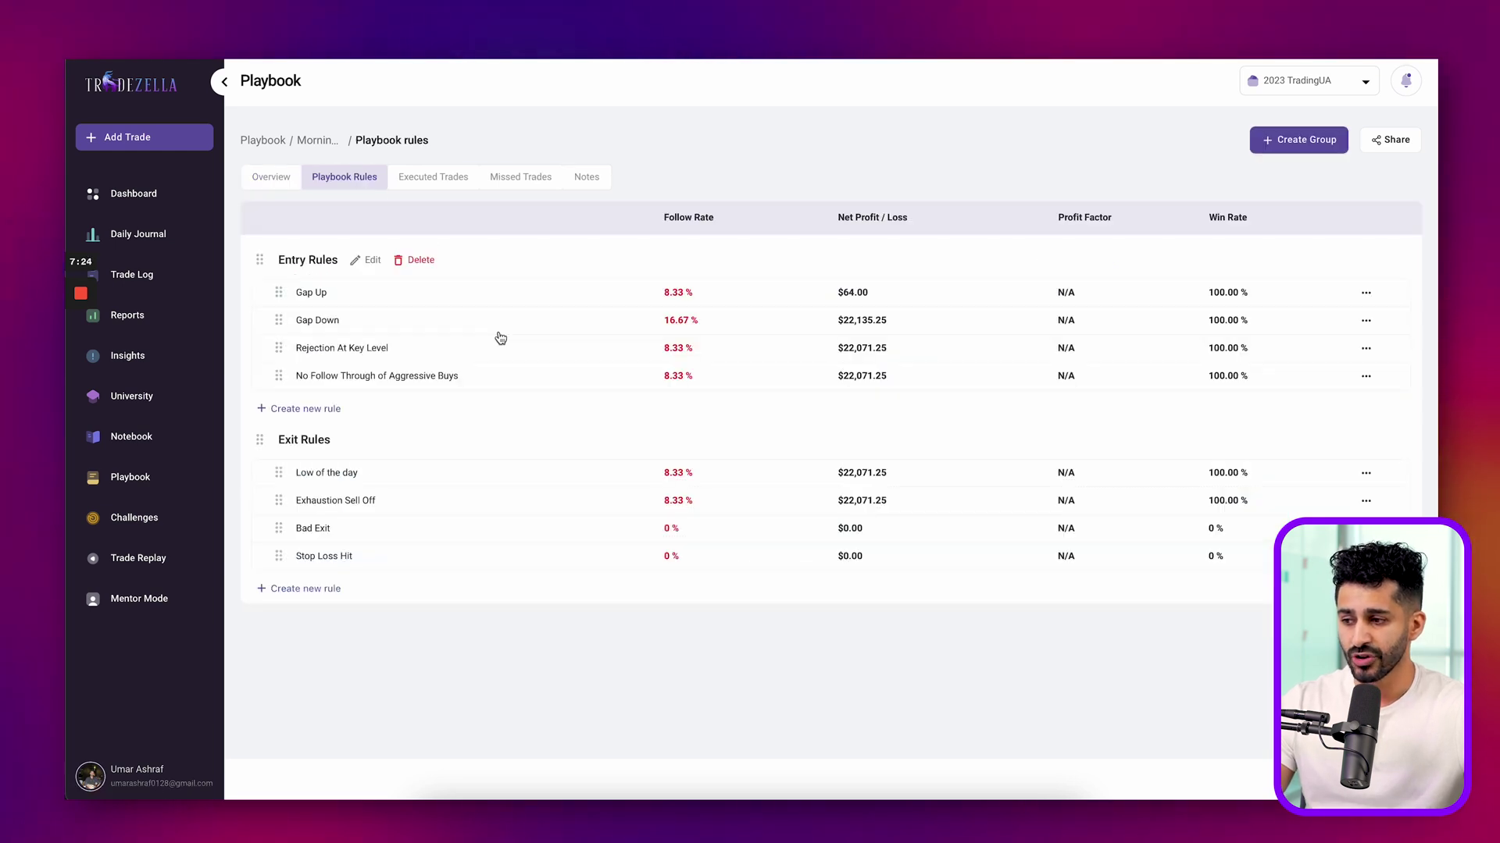
click(426, 178)
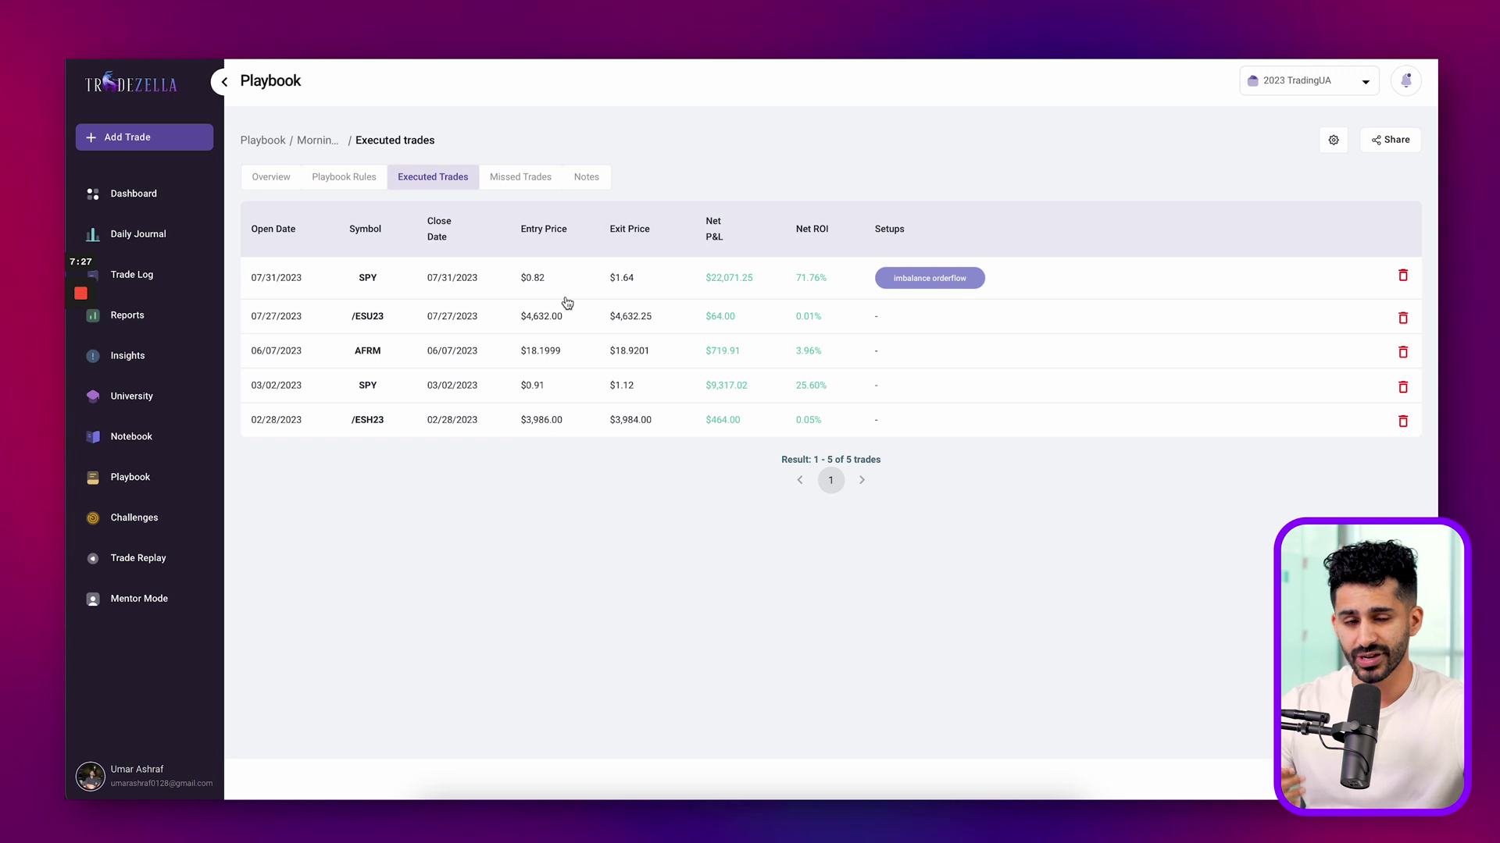
click(520, 178)
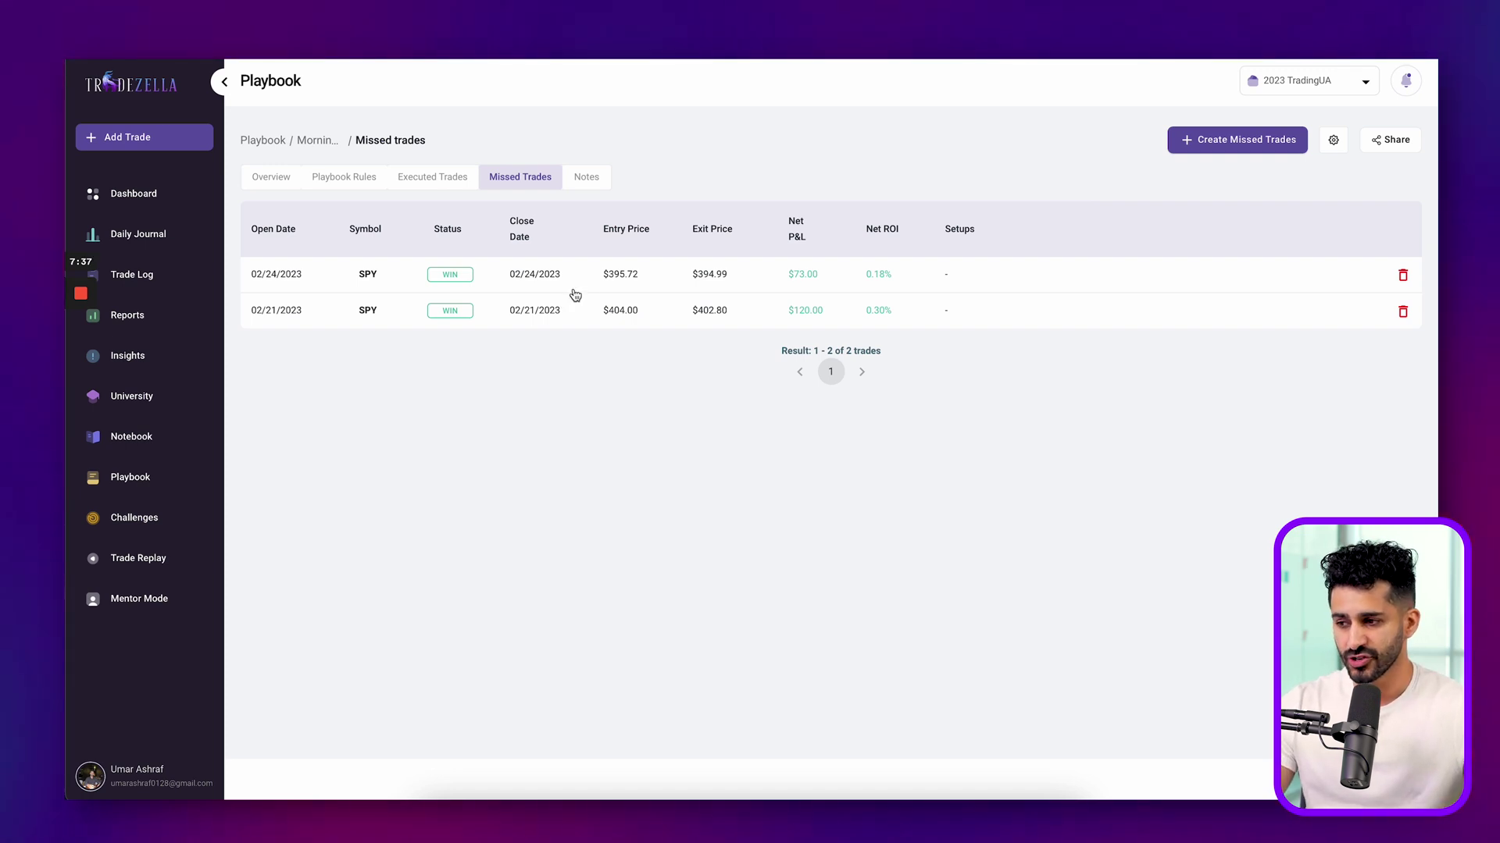
click(586, 287)
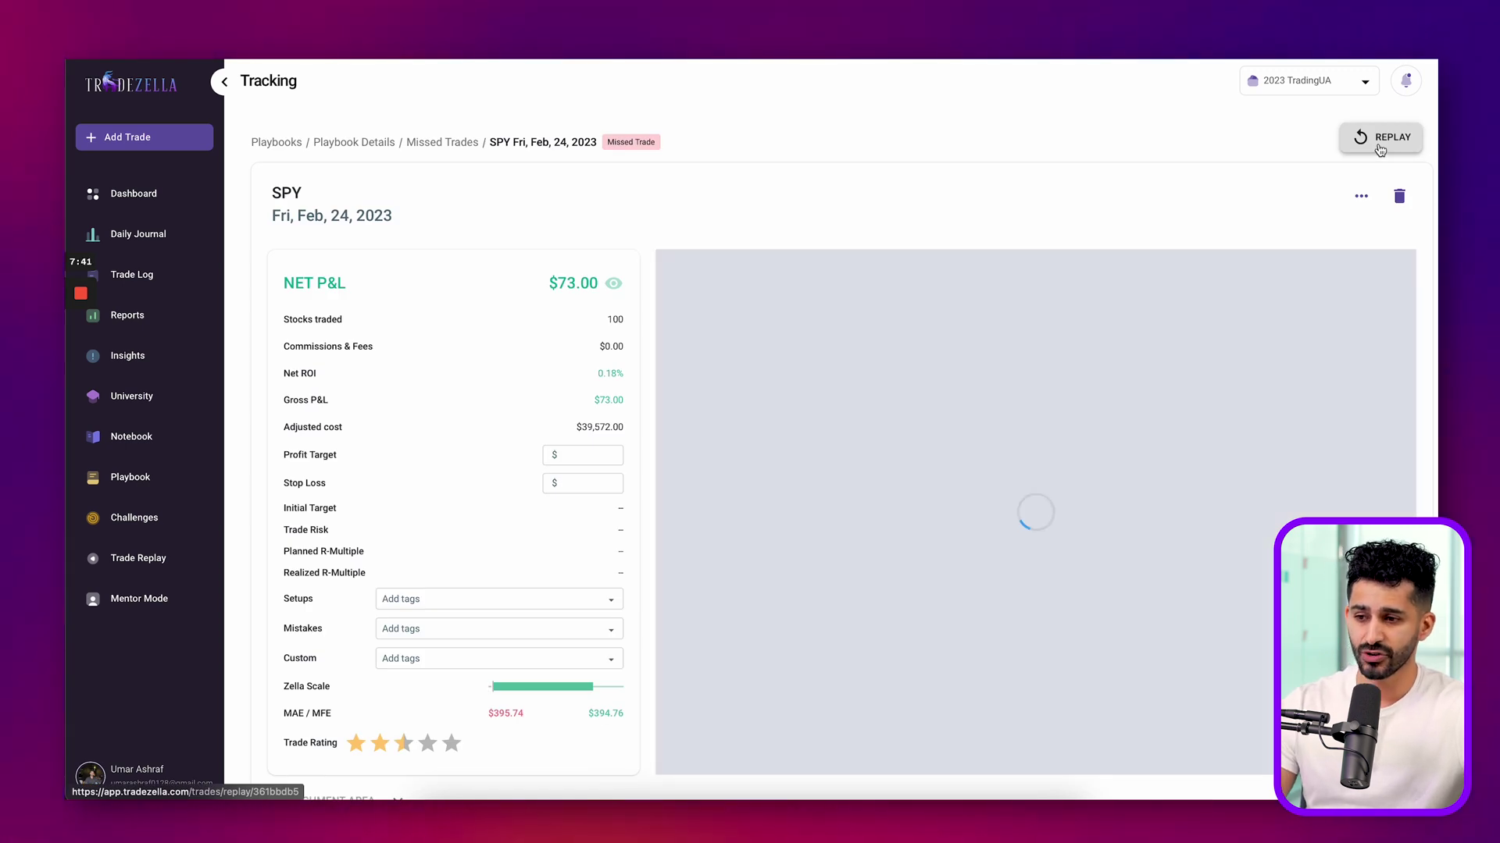
- Go through the Challenges page to the Trade Replay page
click(150, 524)
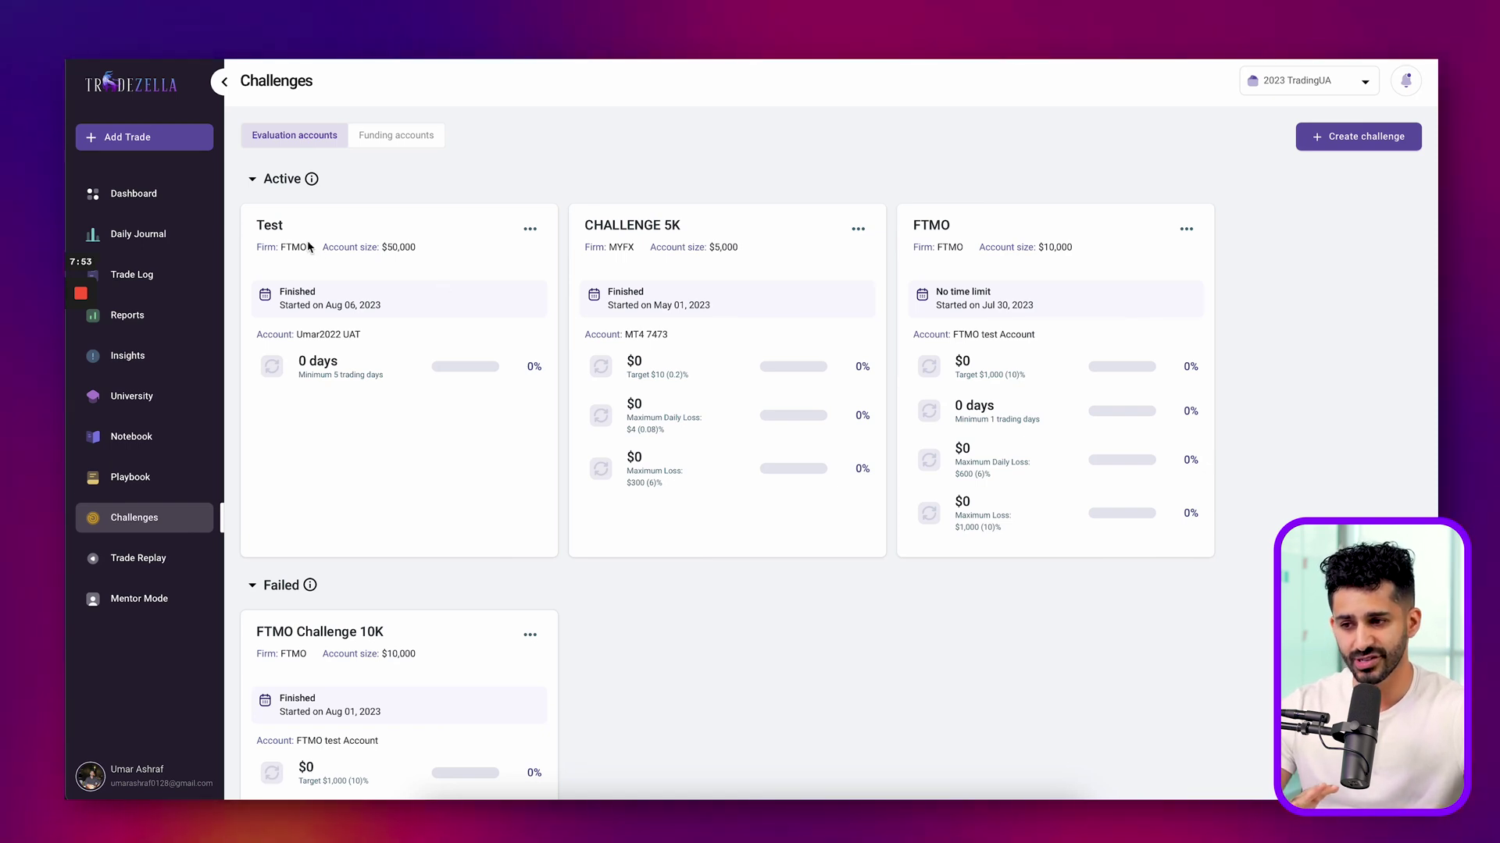
click(181, 560)
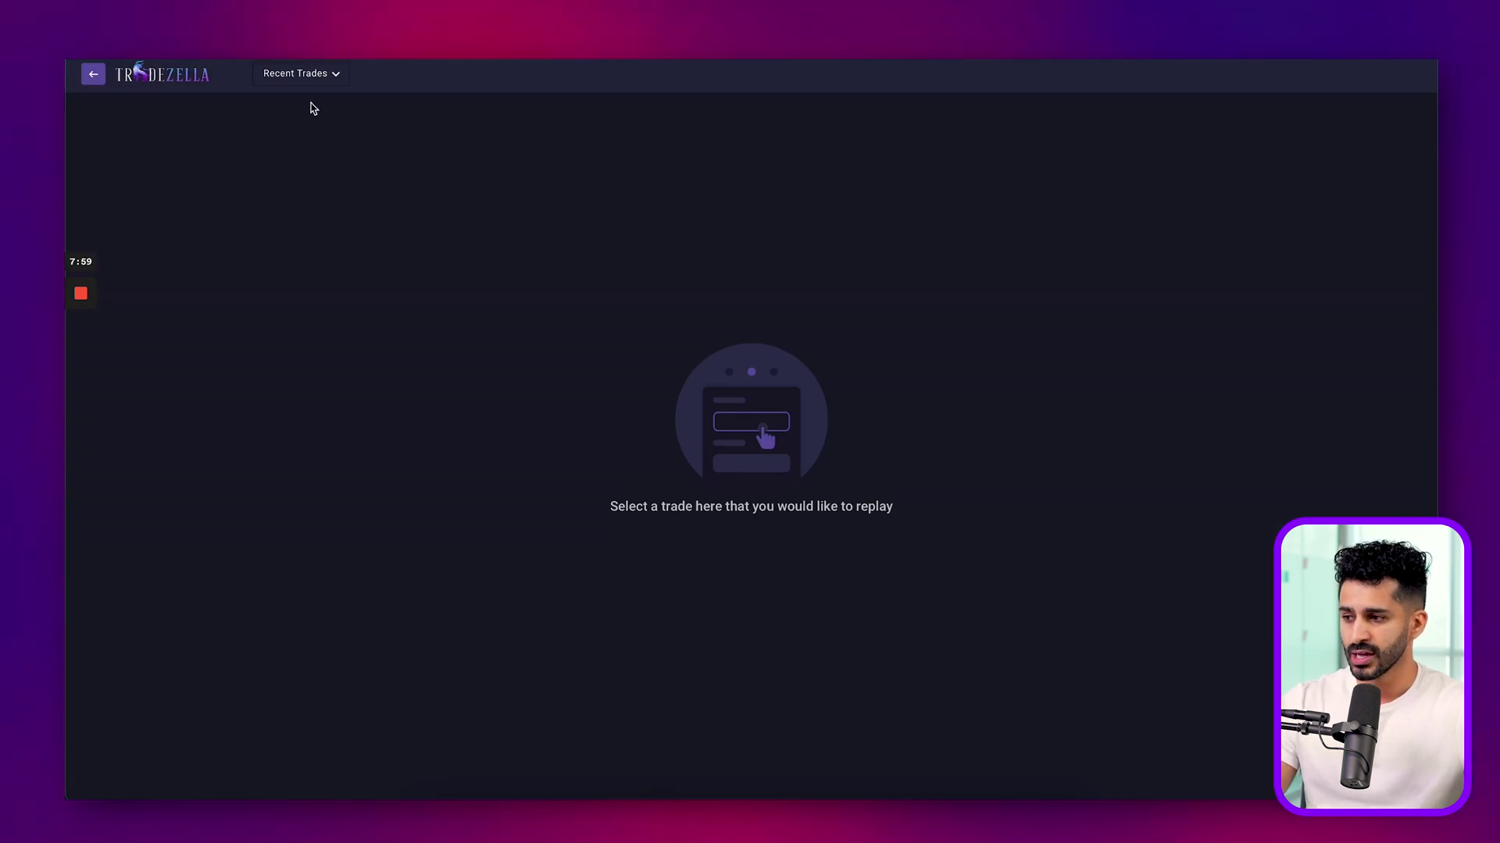
- Replay the -$4,956.97 SPY trade from Recent Trades, then go back to its trade page
click(321, 76)
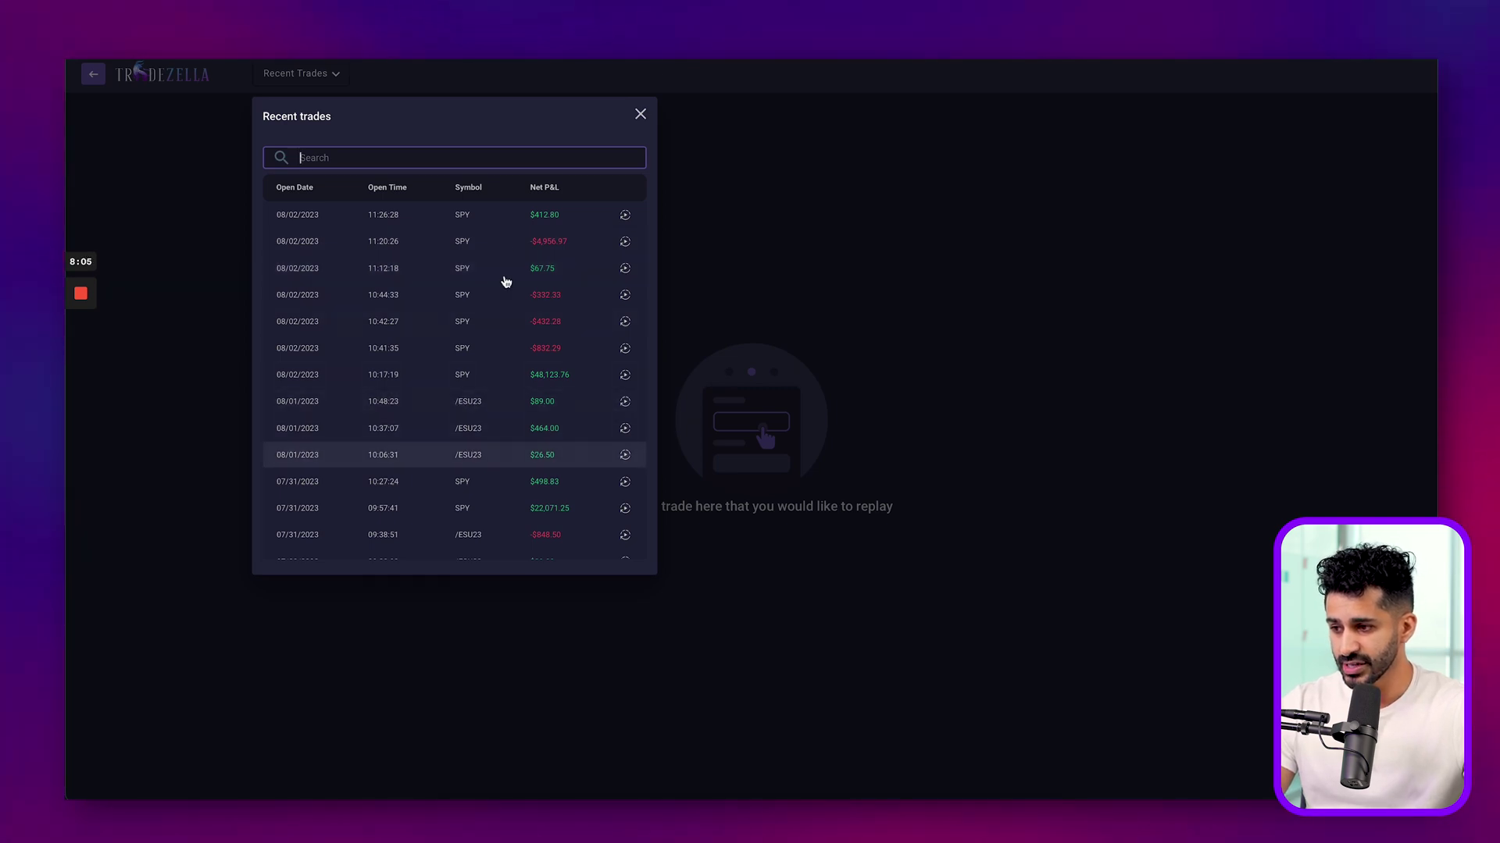
click(506, 243)
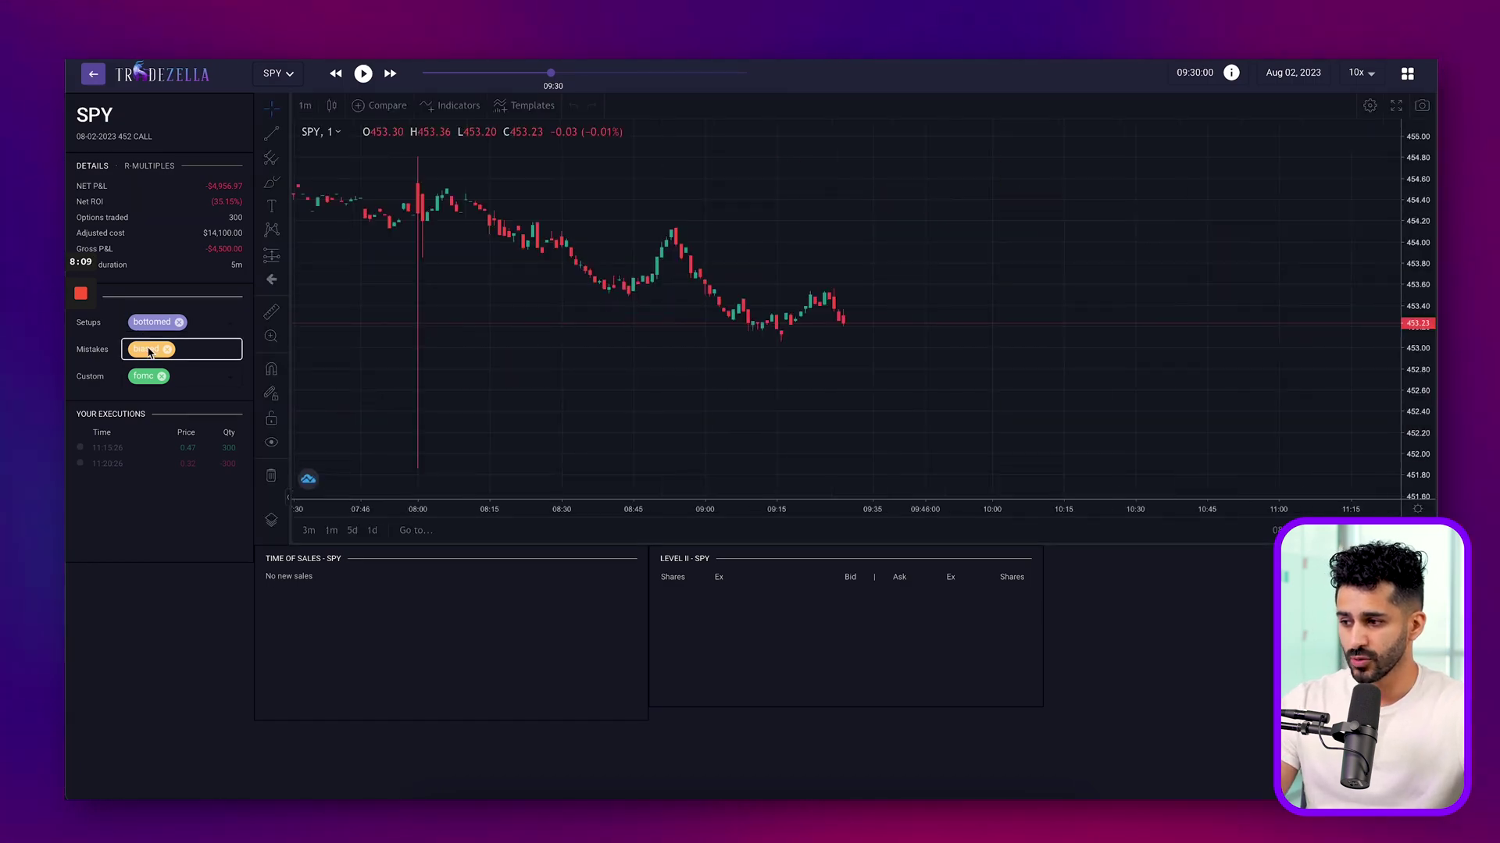
click(364, 76)
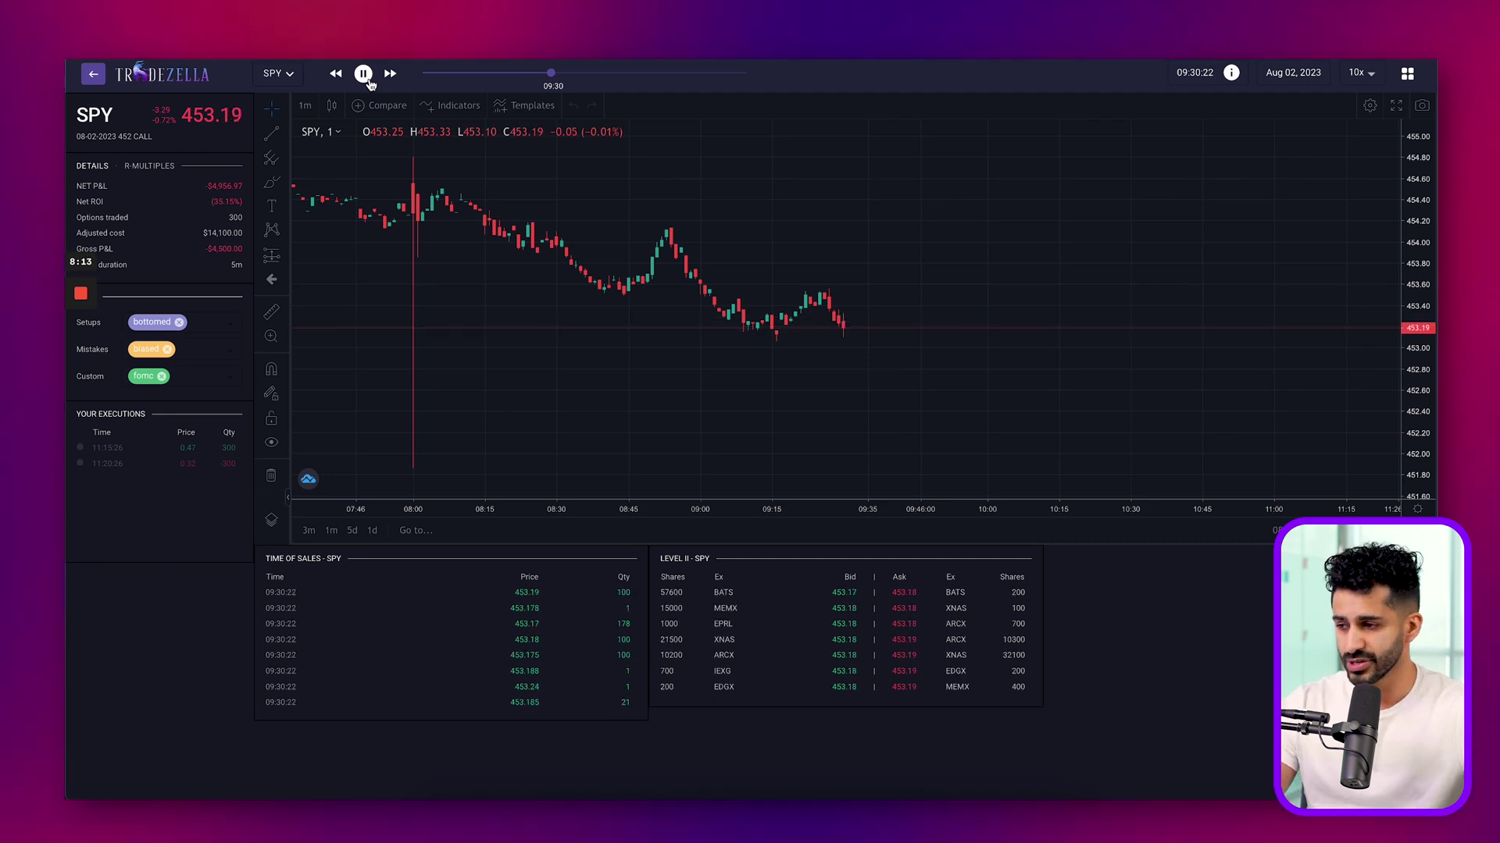
key(alt+Left)
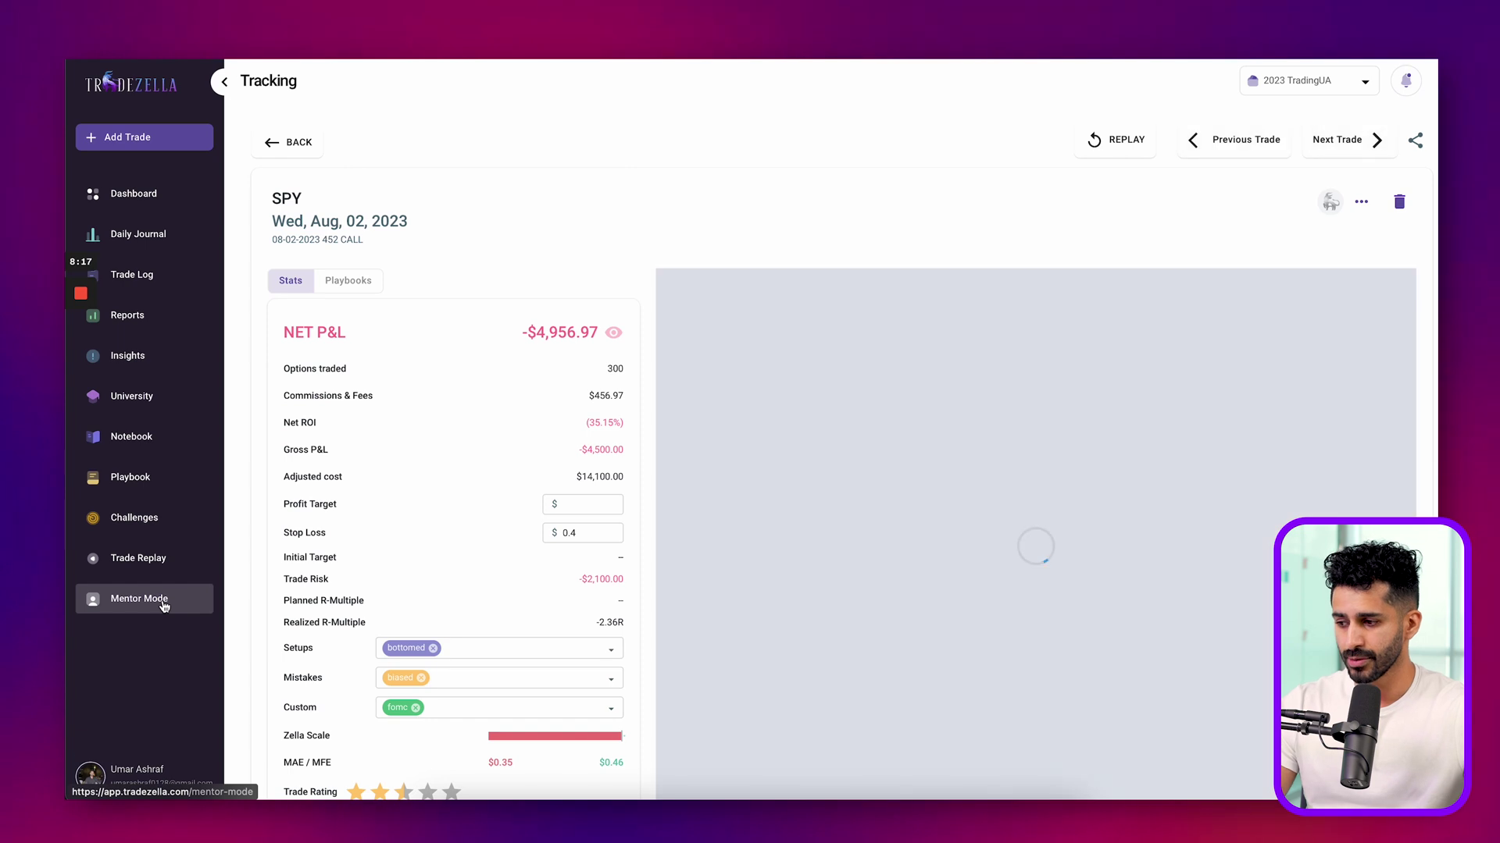
- Visit Mentor Mode, then reach Manage Accounts through the account selector
click(164, 606)
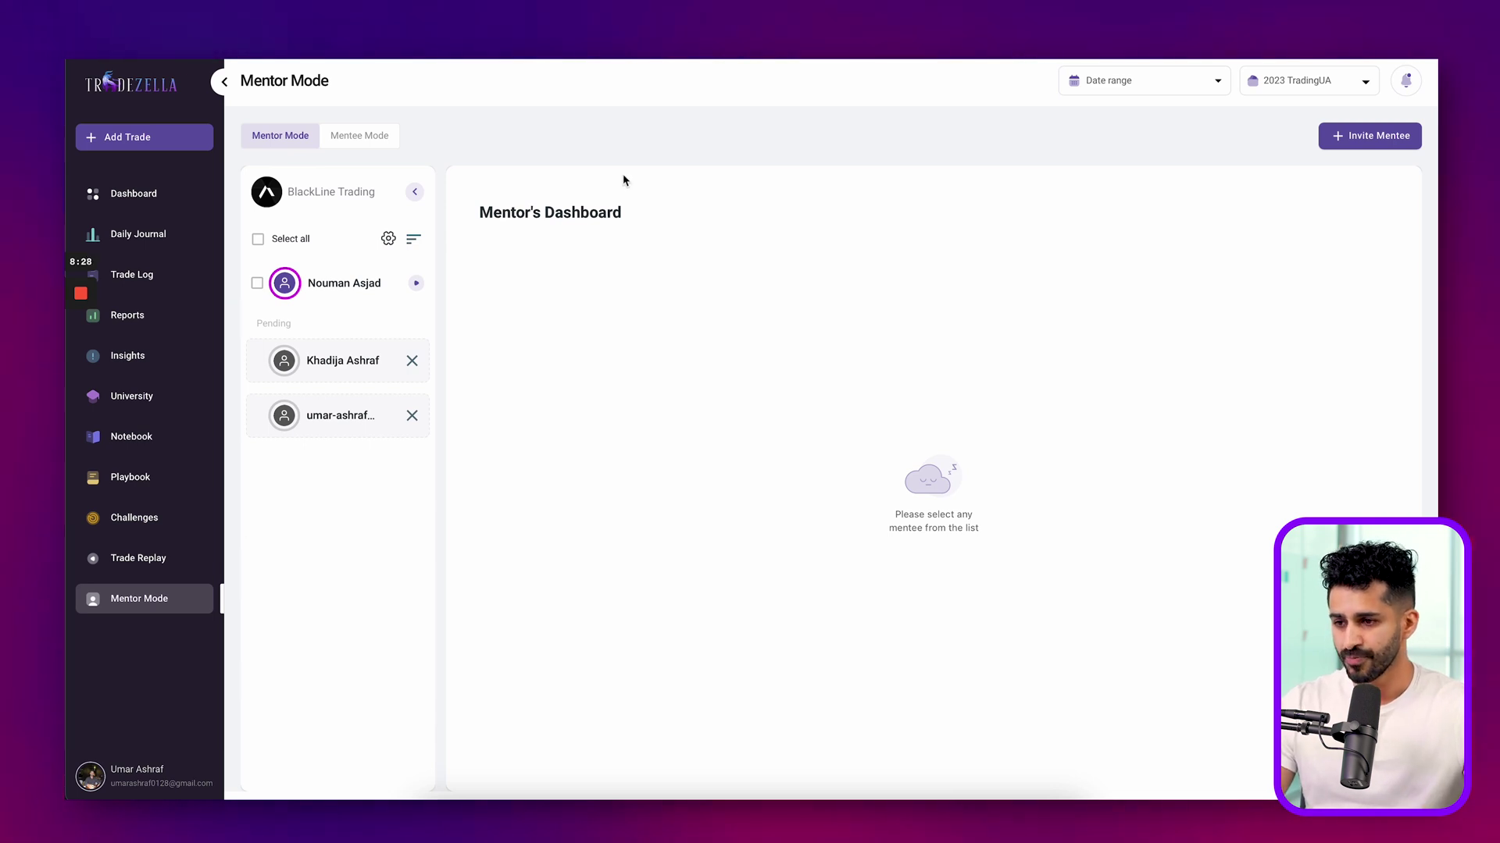
click(1326, 92)
click(1301, 293)
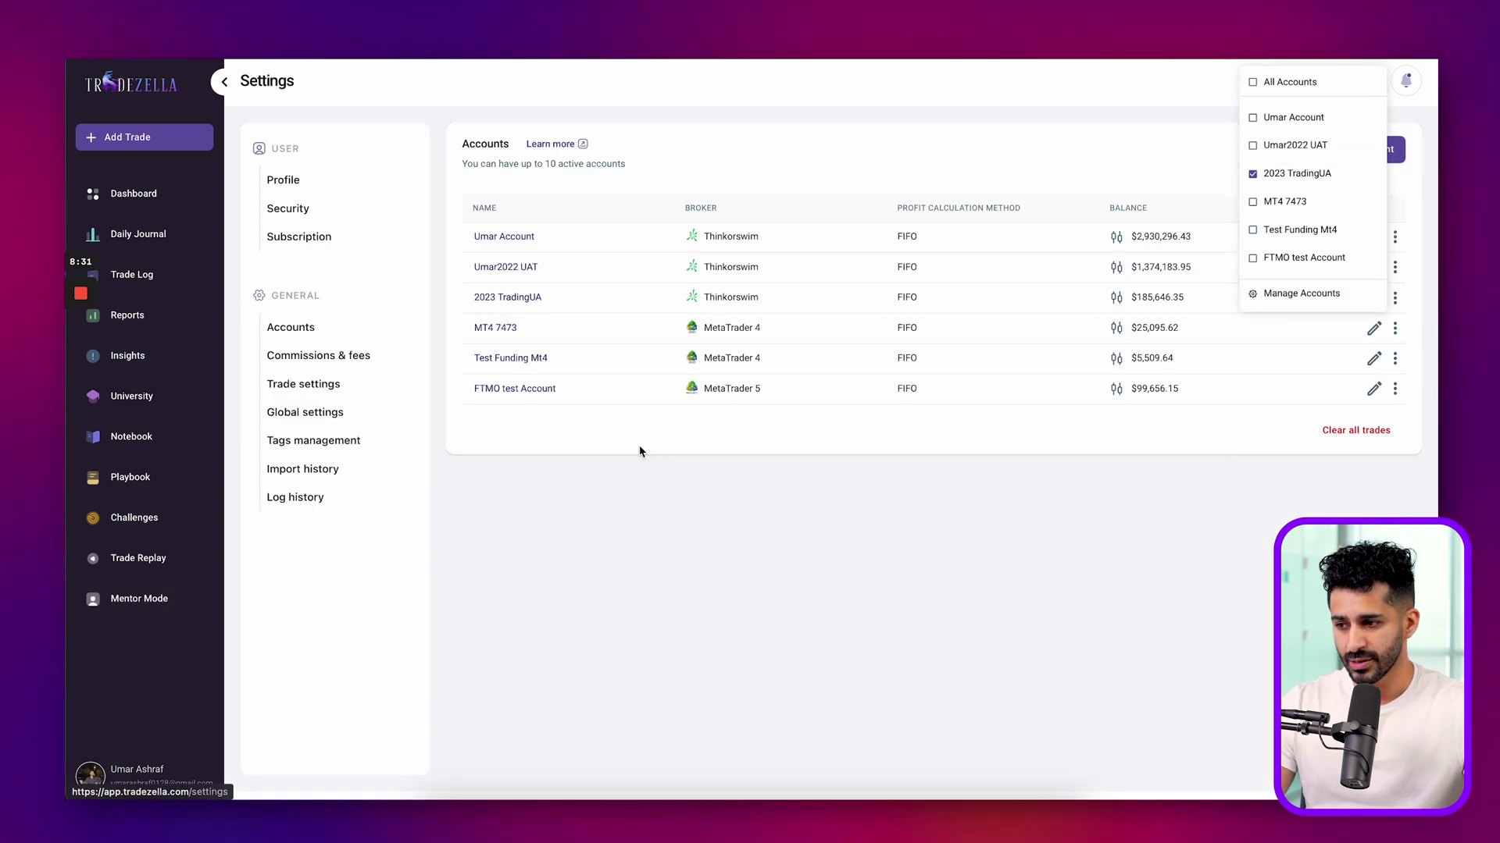
click(1235, 360)
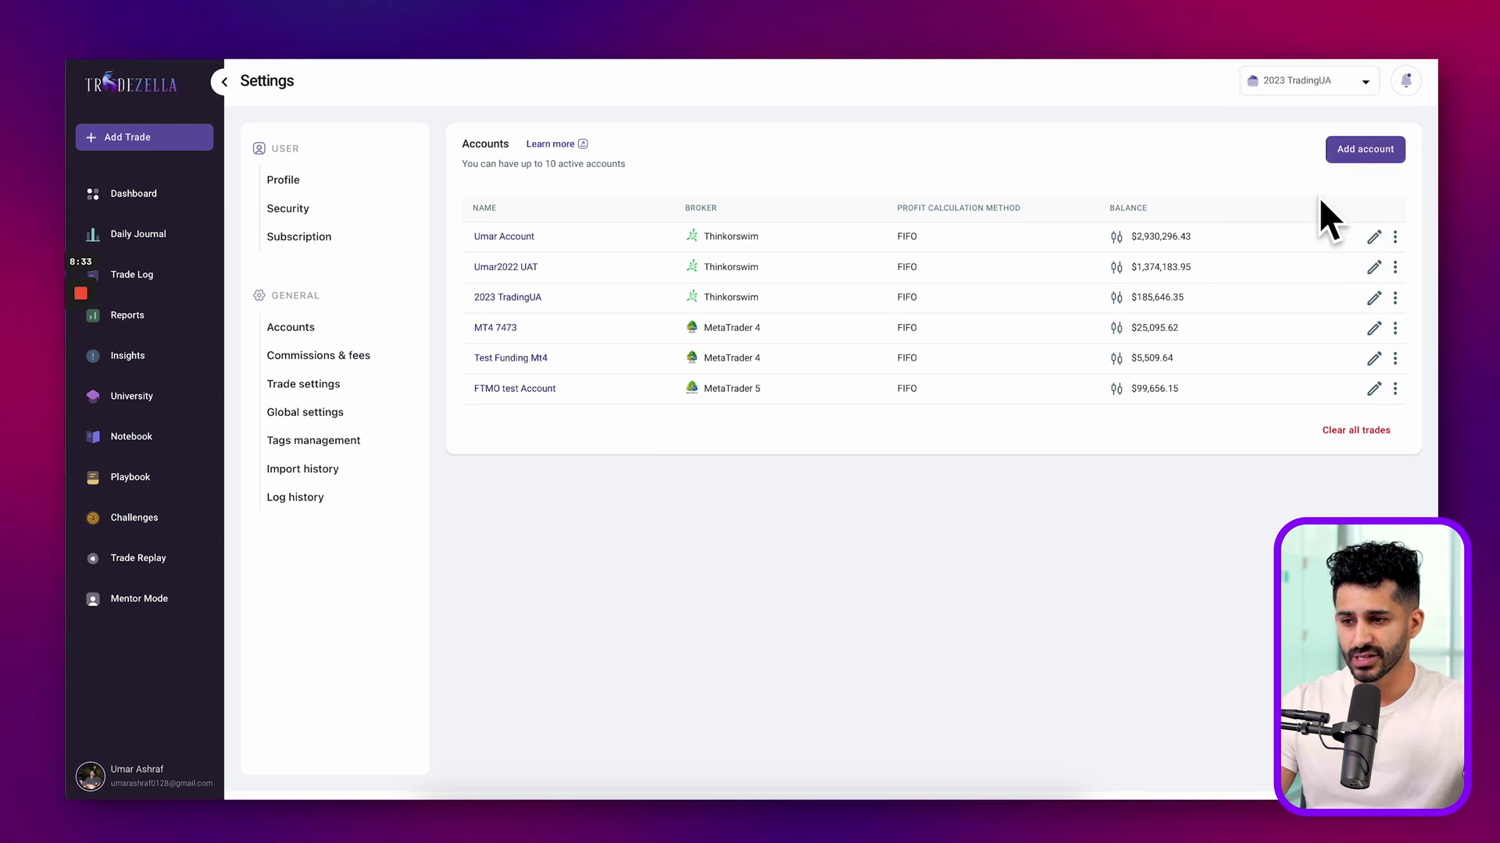
- Start a new account row and browse the broker list without choosing one
click(1359, 149)
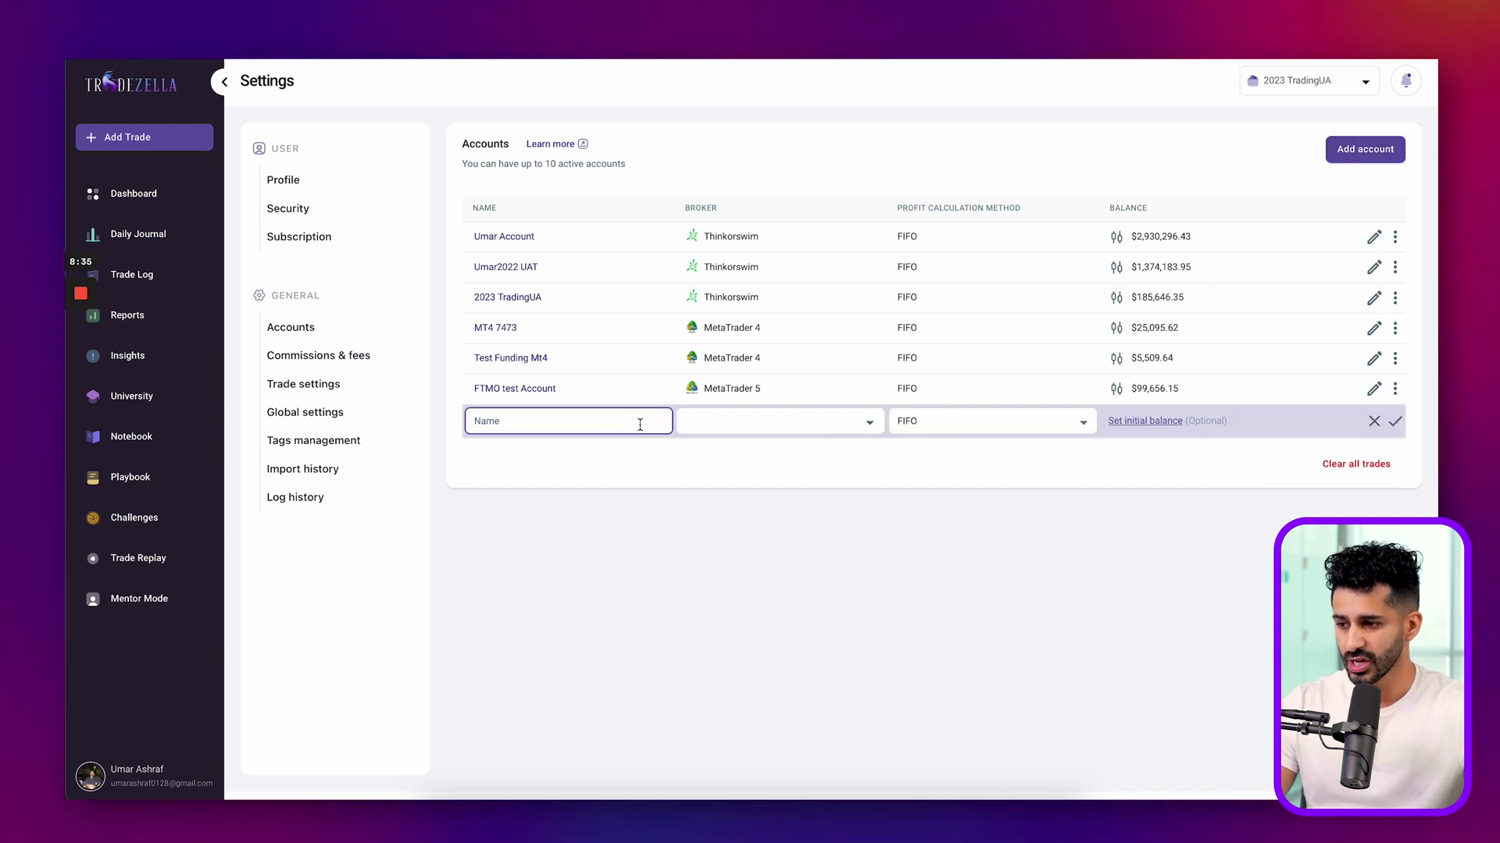
click(766, 422)
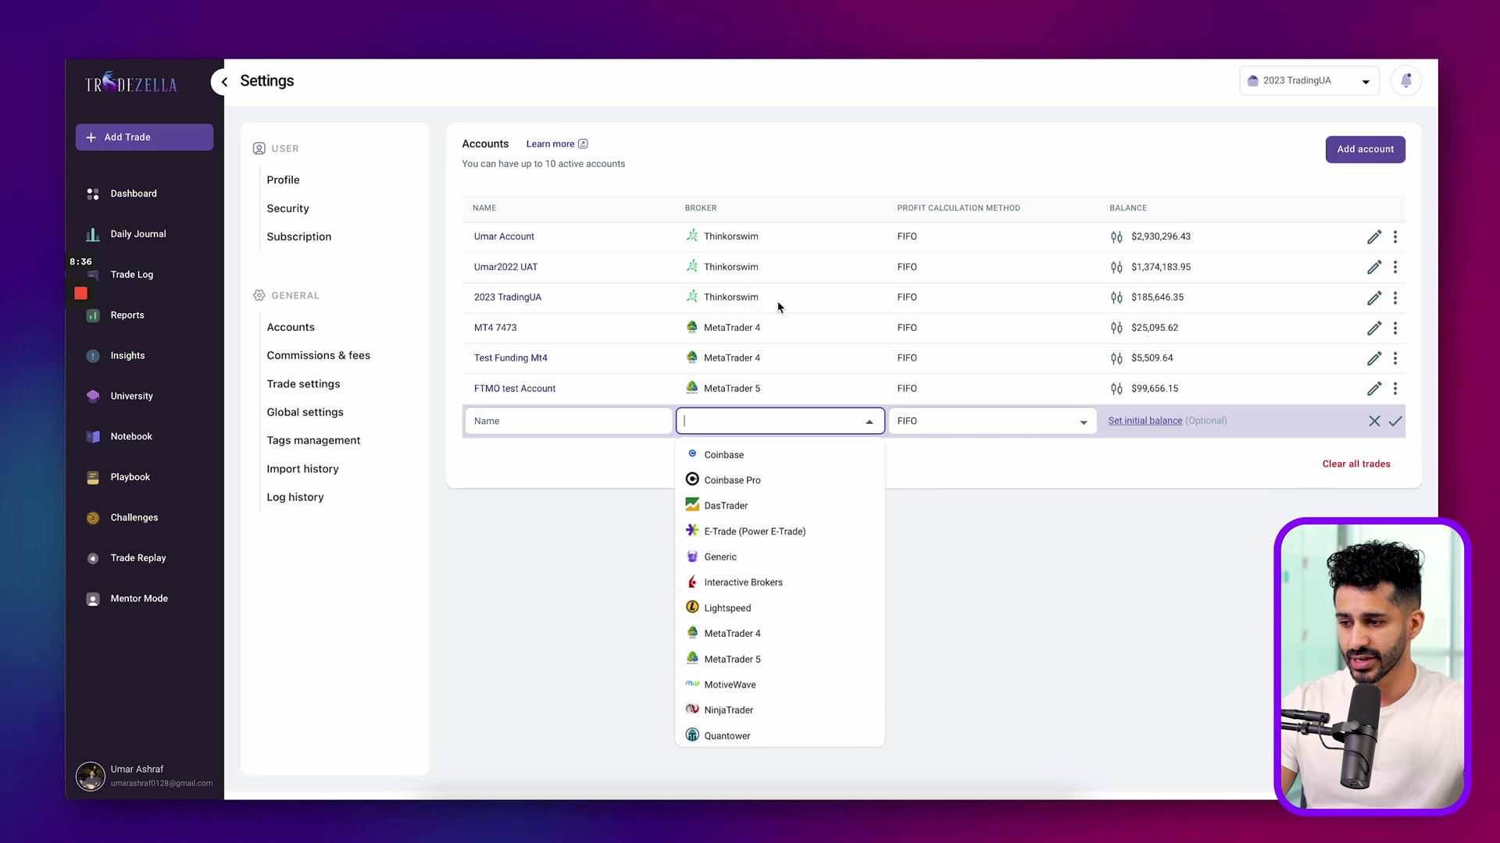
scroll(770, 630, down, 2)
click(1024, 559)
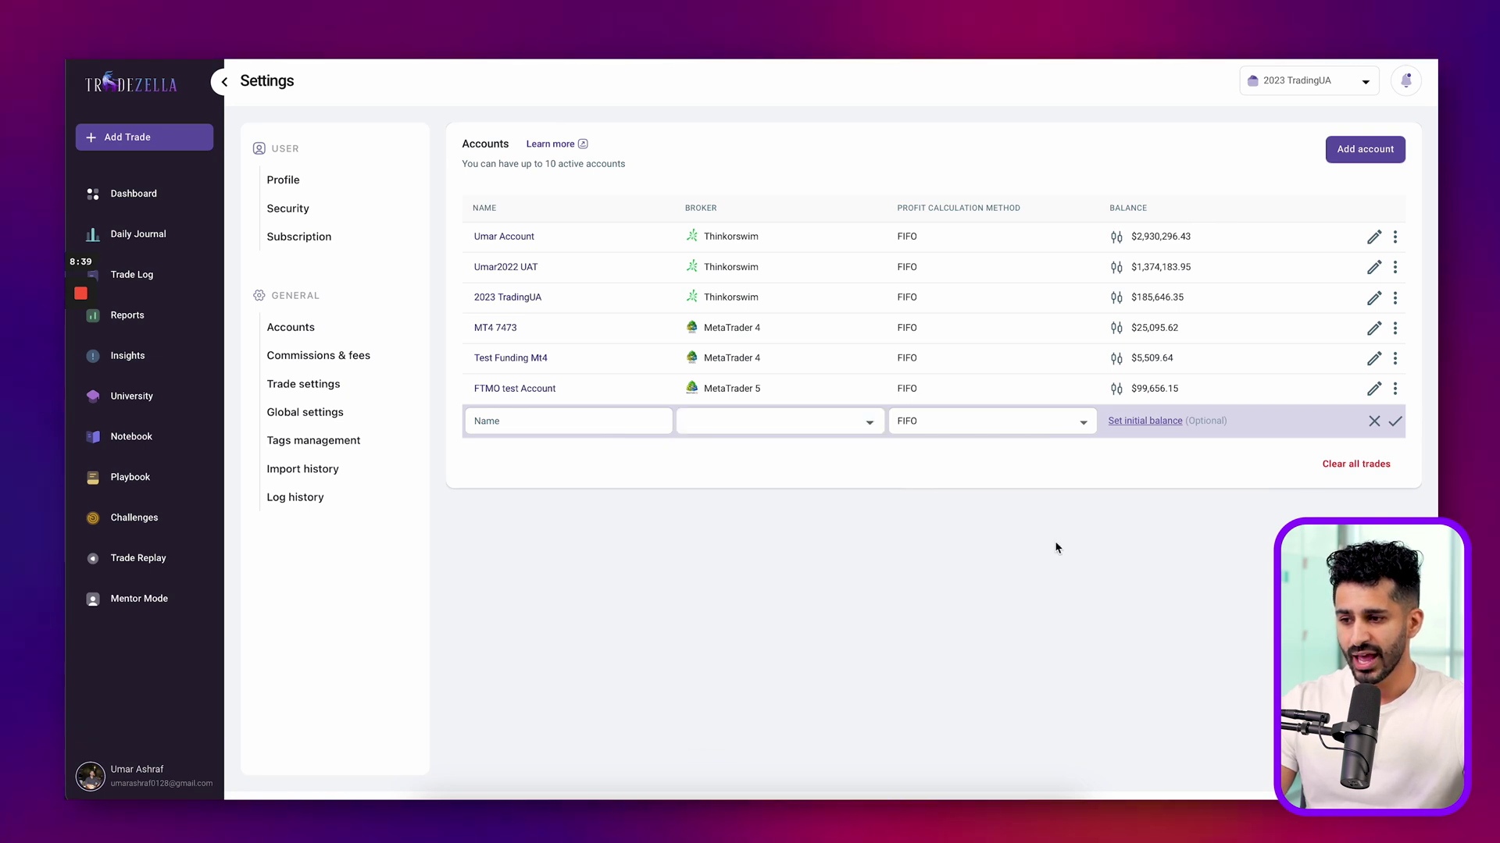
- Return to the dashboard, step the calendar back to July 2023 and show Recent Trades
click(178, 205)
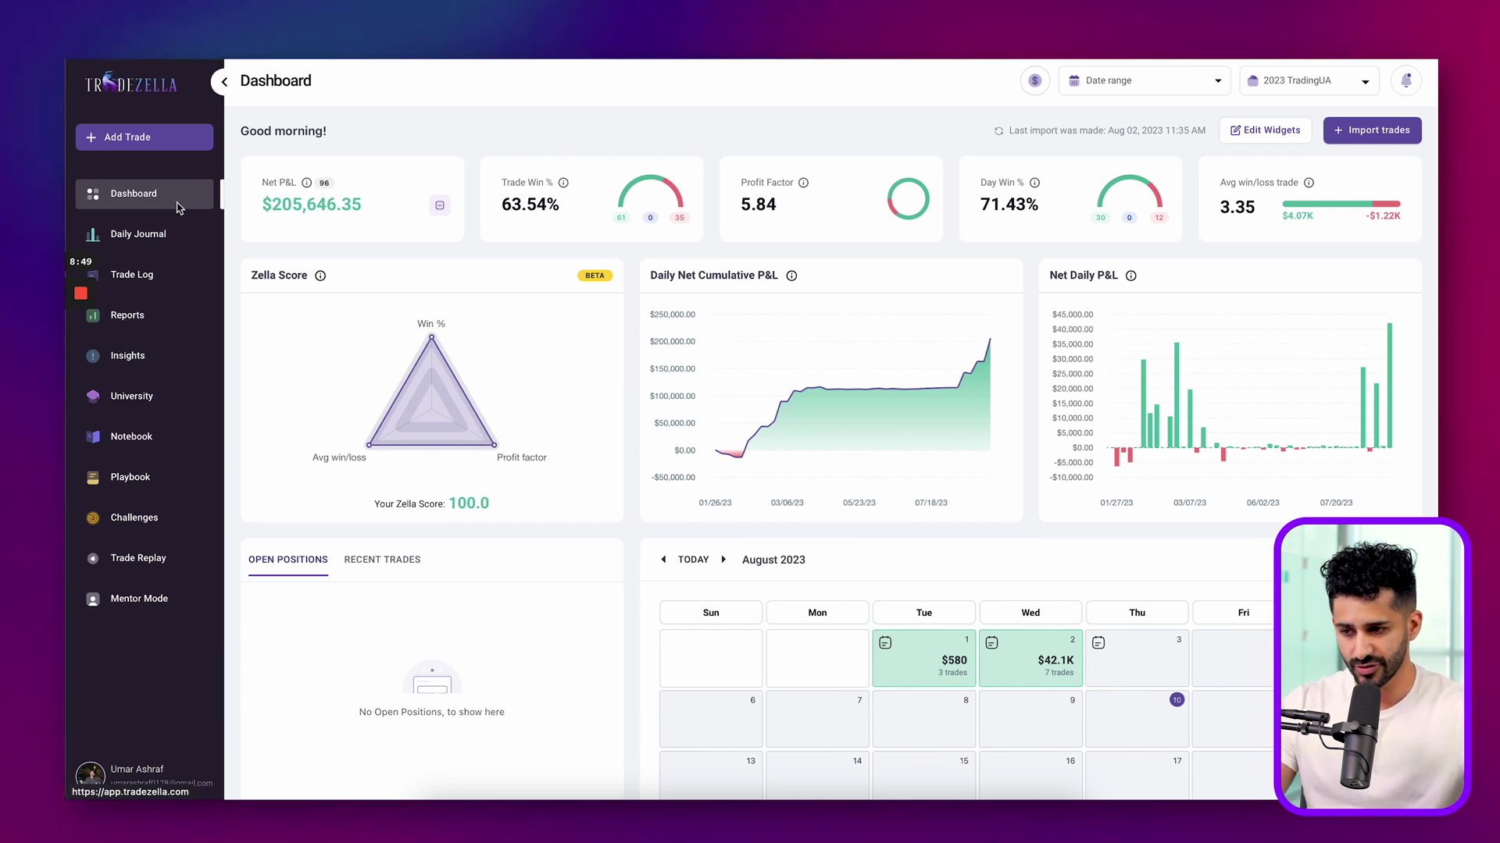
click(663, 560)
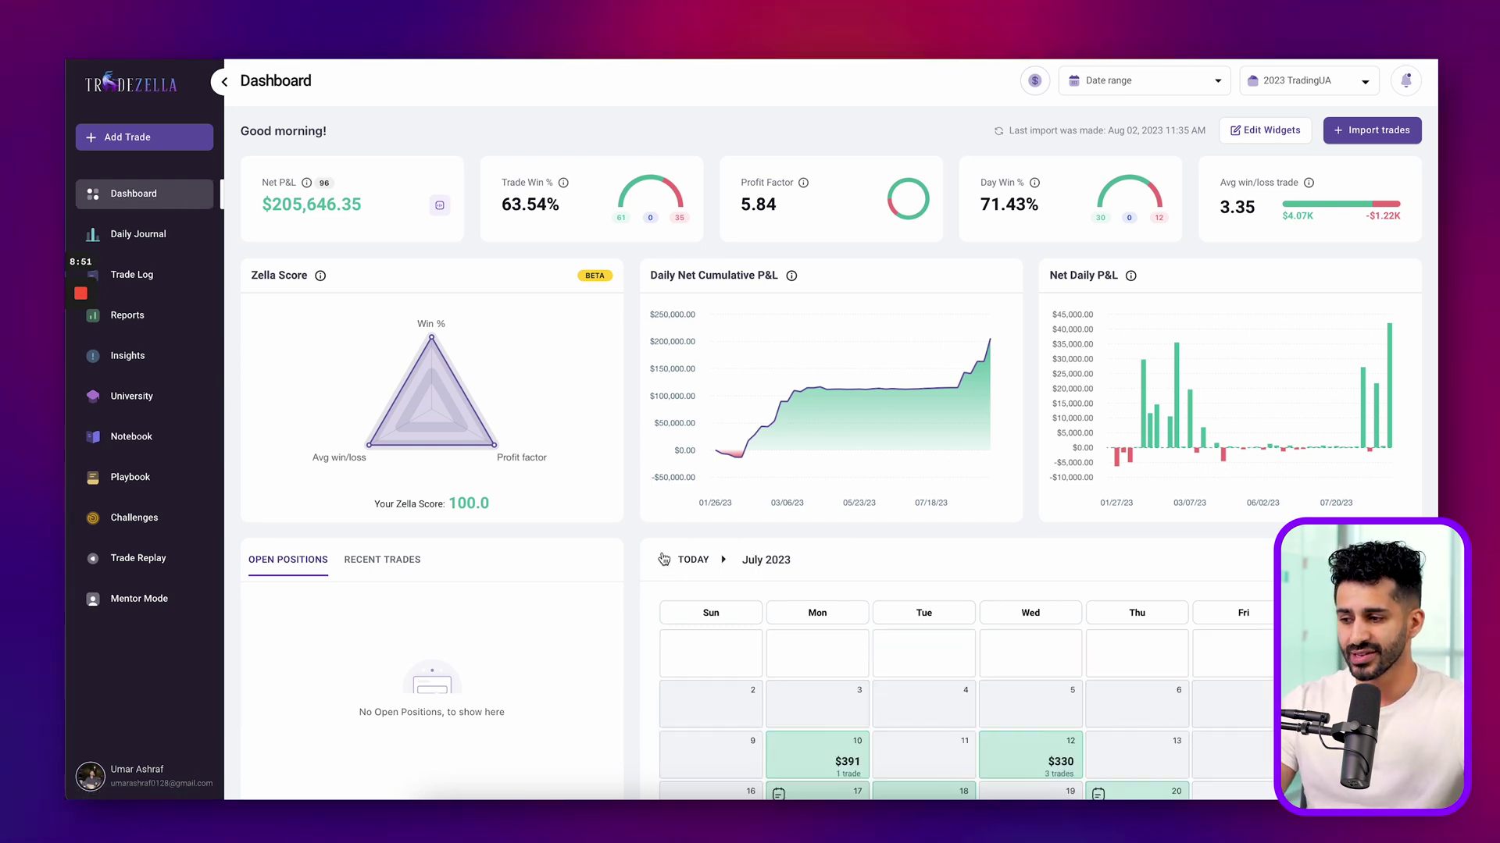
click(382, 559)
scroll(597, 553, down, 5)
scroll(597, 553, up, 2)
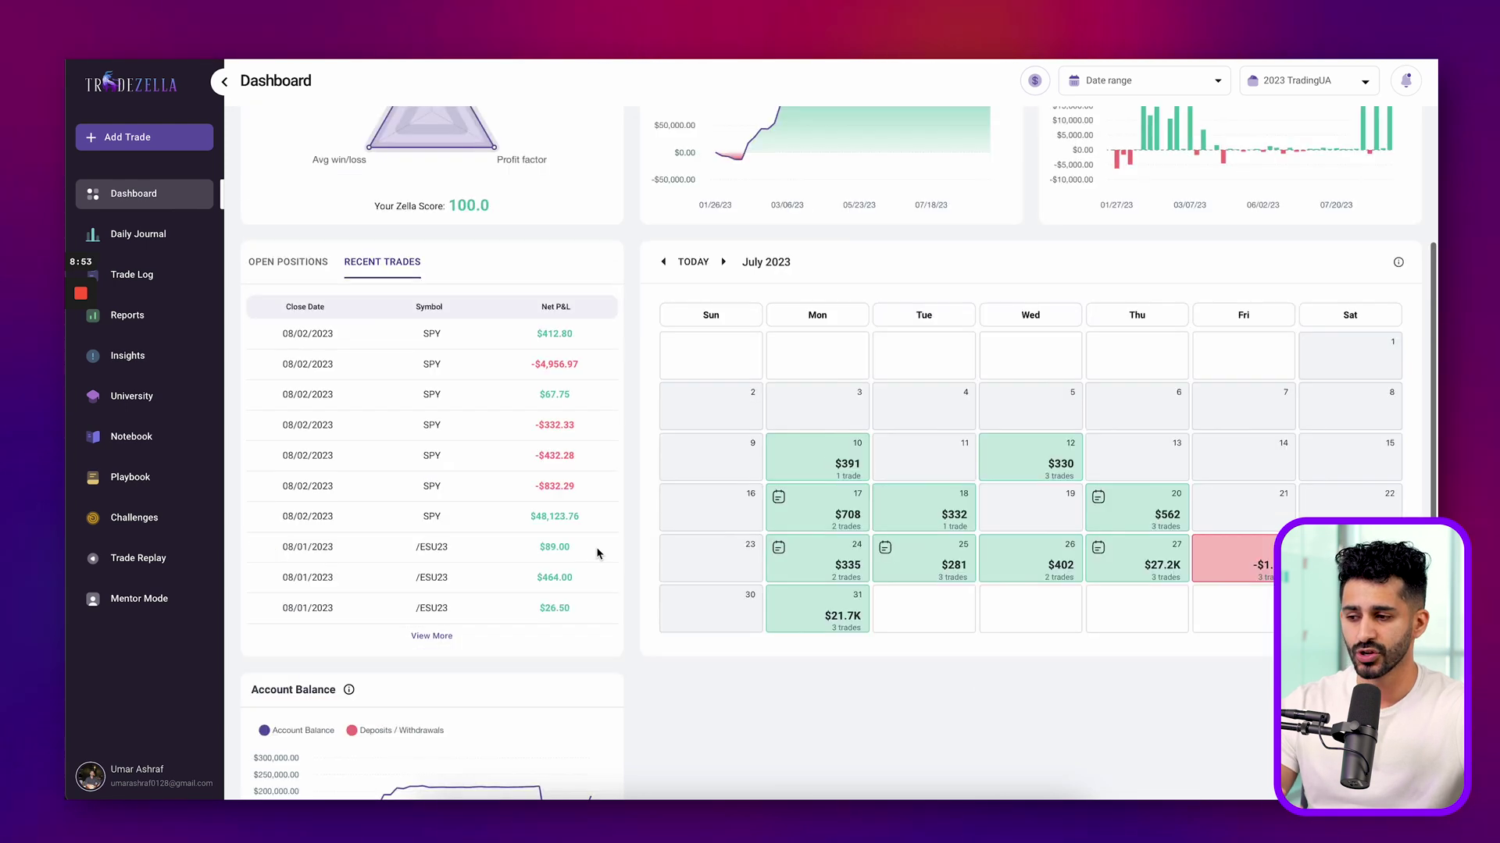
scroll(848, 689, up, 4)
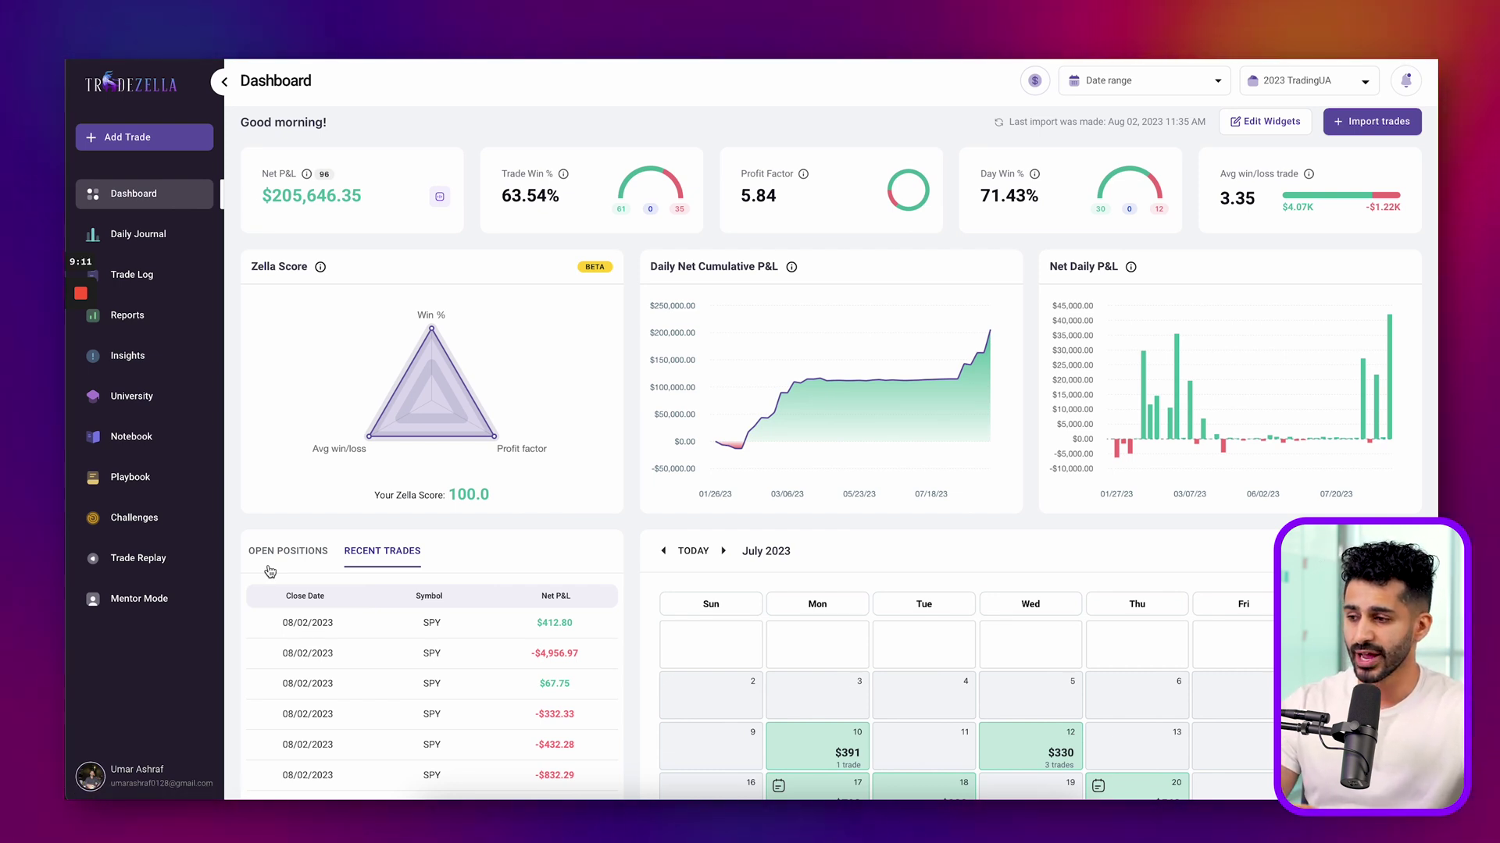
- Open the first SPY trade ($412.80) from the Trade Log and check its mistake tags
click(196, 294)
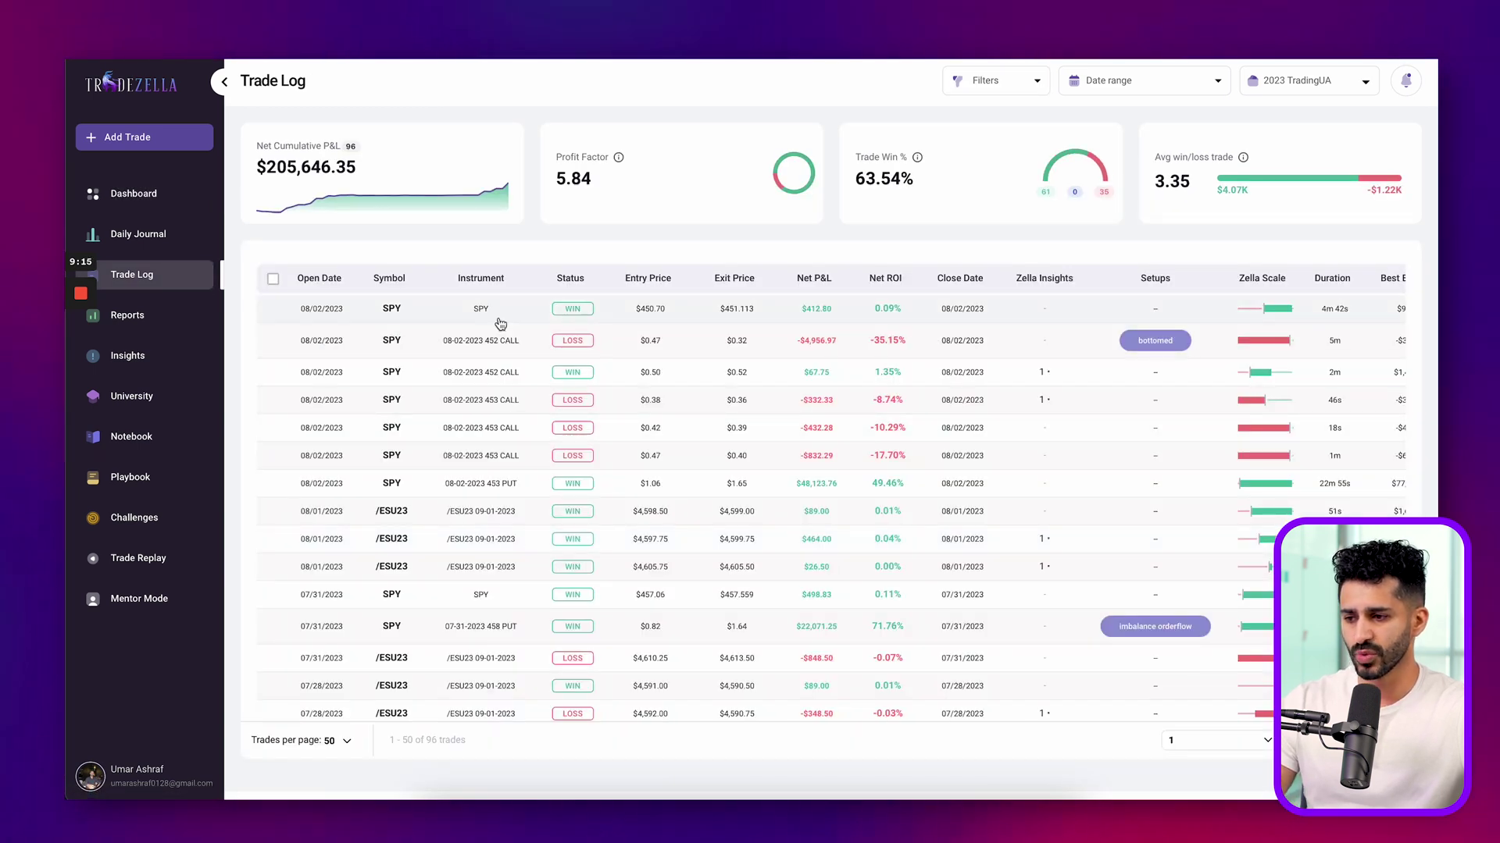
click(500, 324)
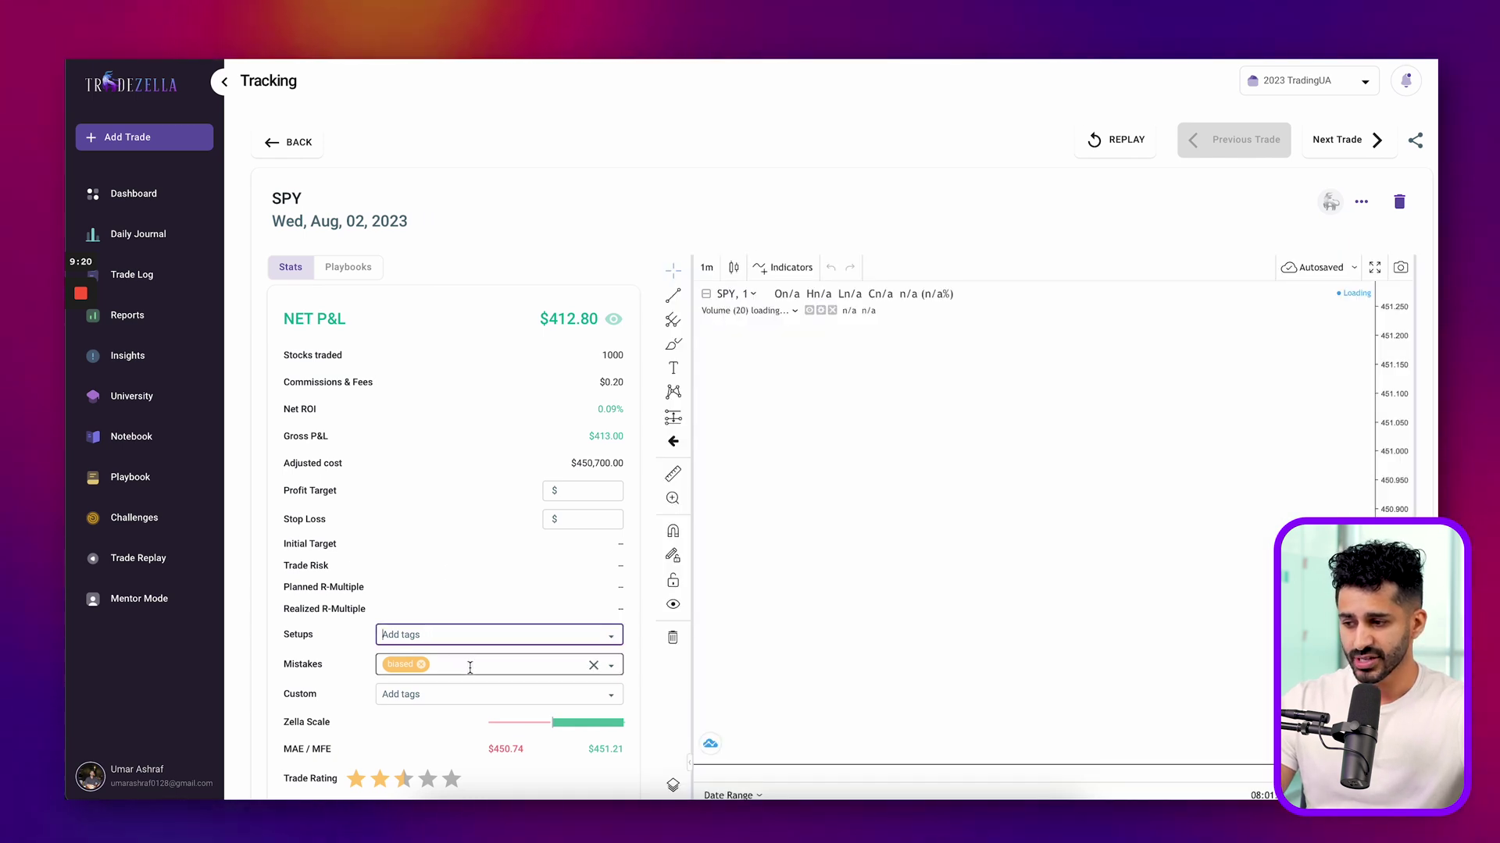
click(469, 665)
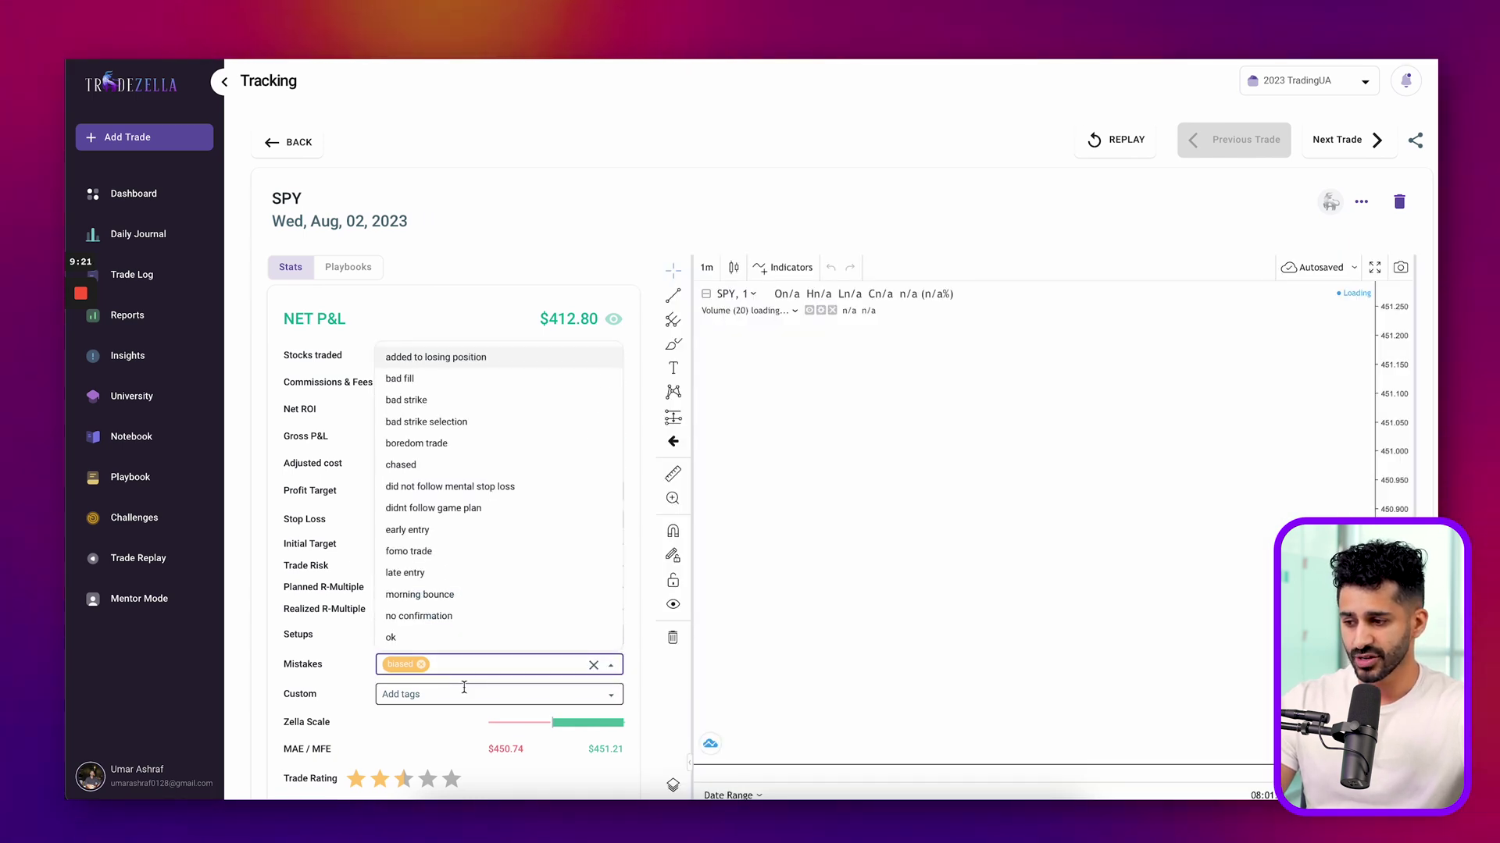
click(469, 694)
scroll(371, 406, down, 1)
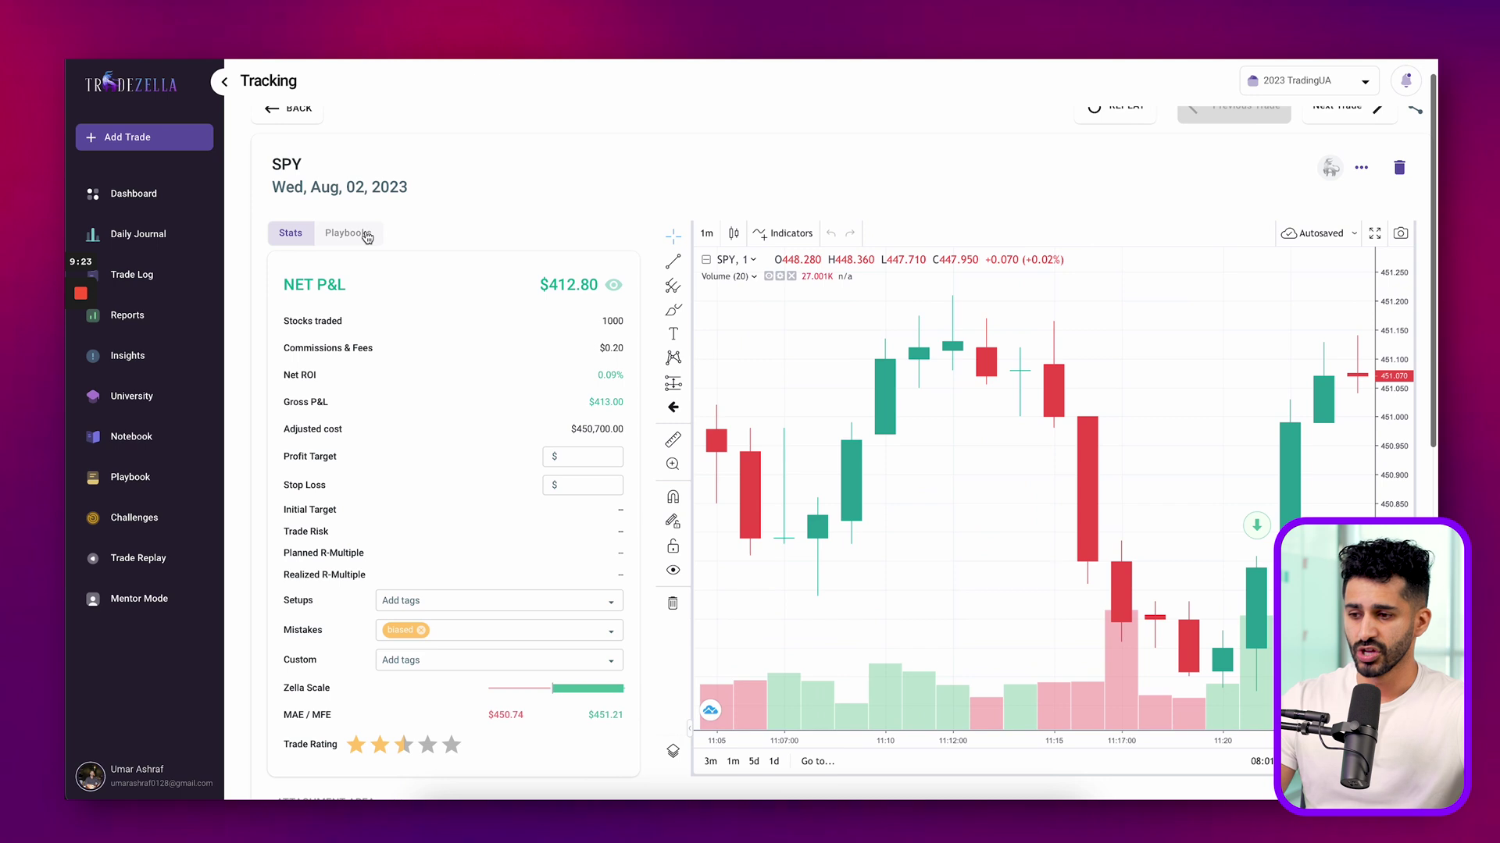
- View the trade's Playbooks tab options without assigning one, then return to the dashboard
click(352, 233)
click(456, 428)
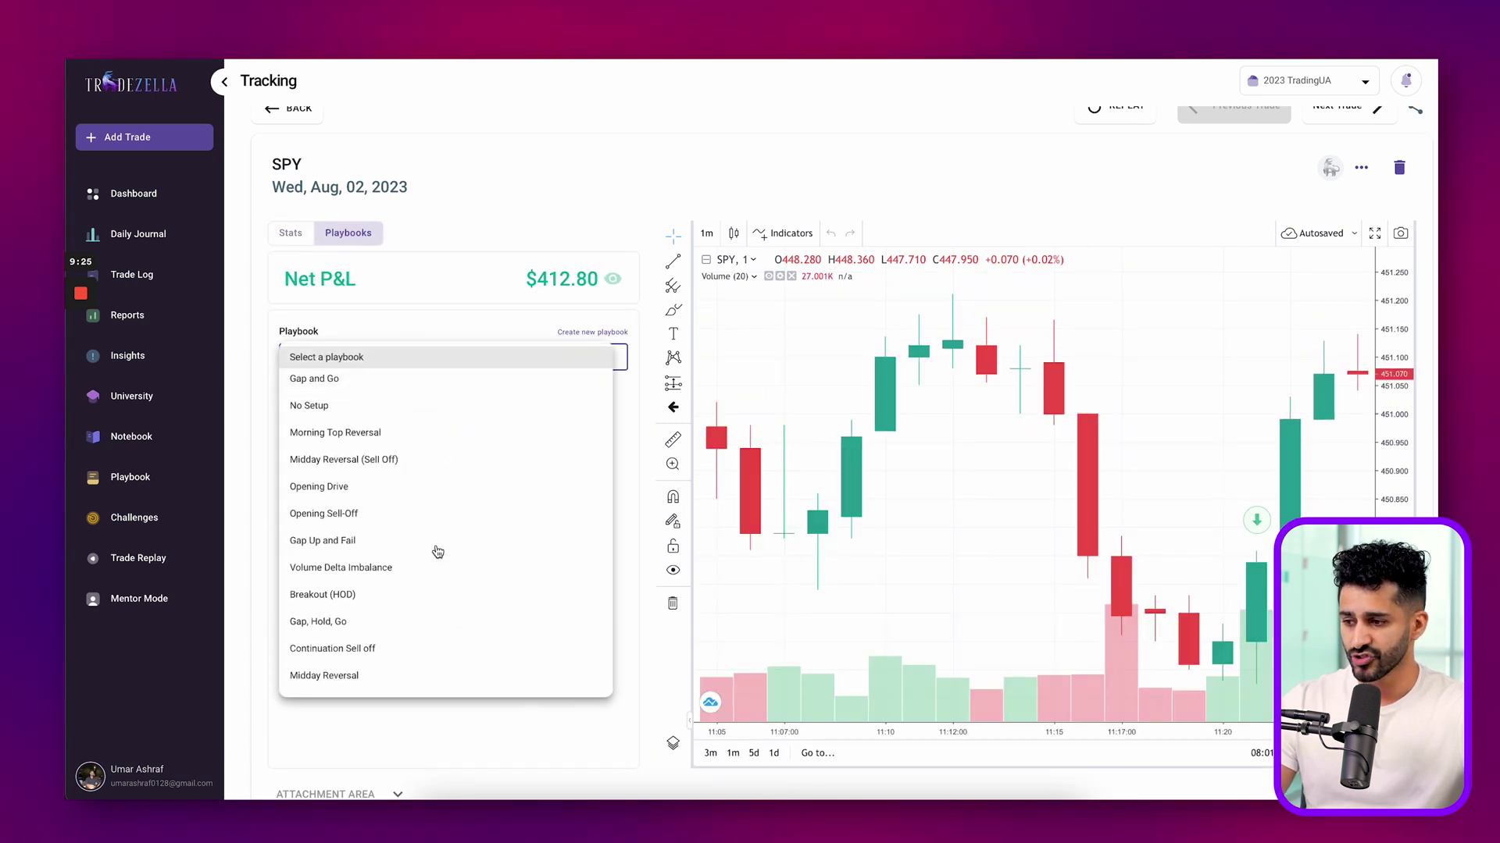
click(658, 150)
click(199, 194)
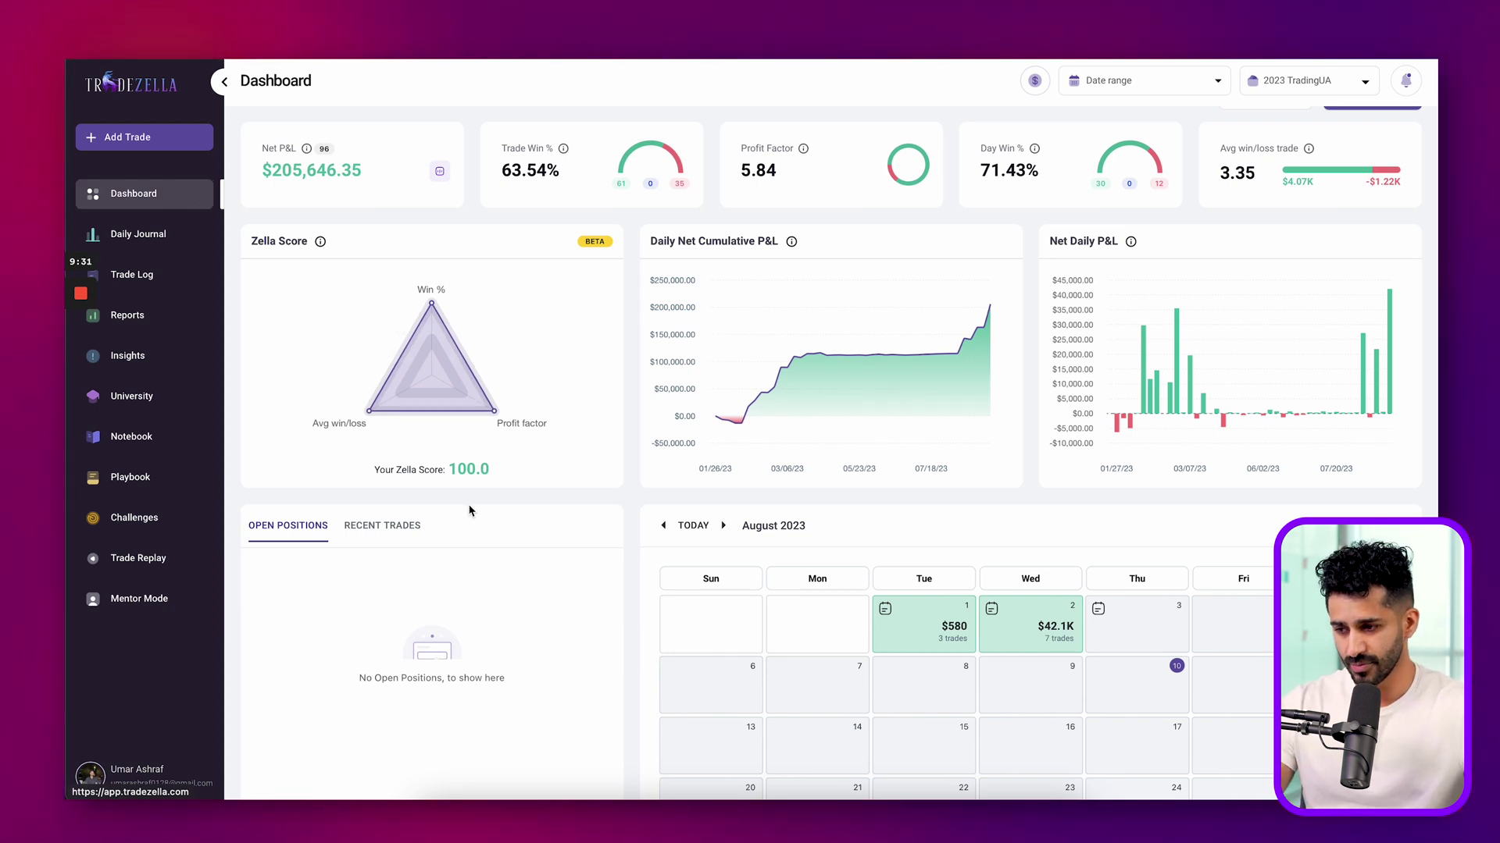
- Step the dashboard calendar back one month from August to July 2023
click(663, 526)
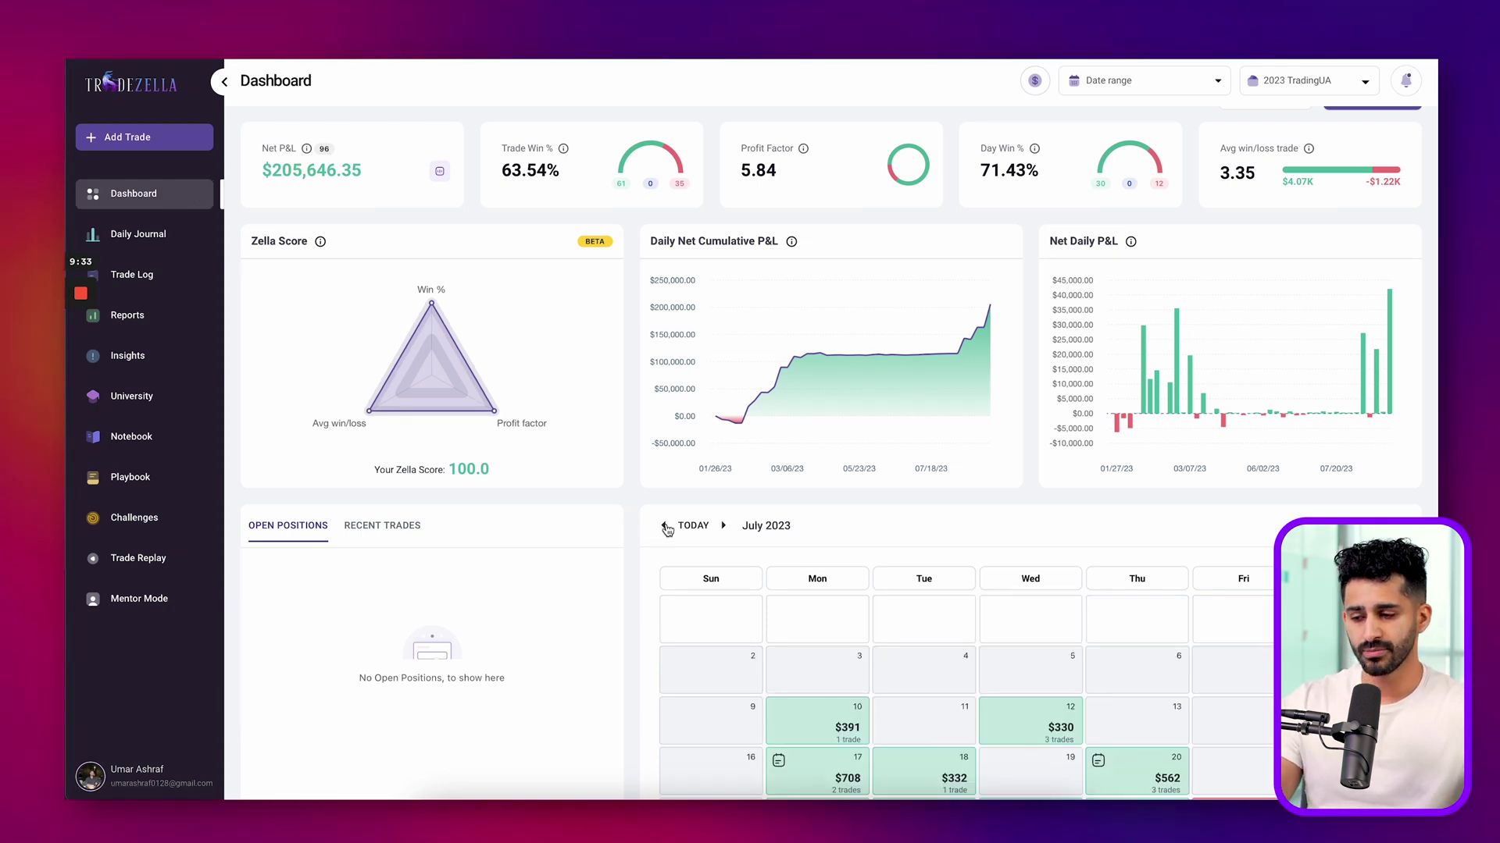